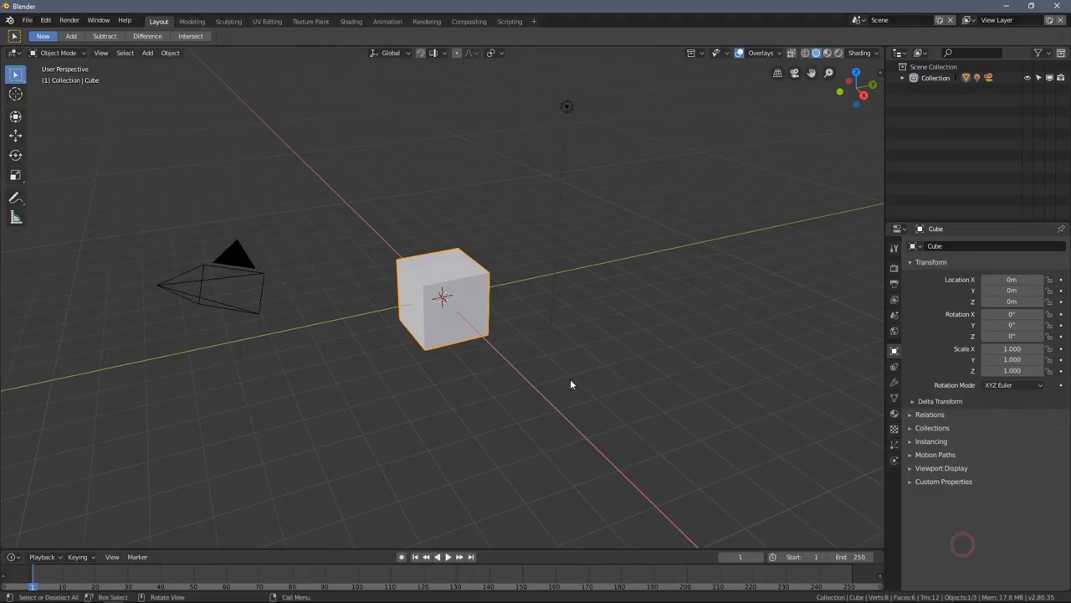
Widen the toolbar so tool names appear beside their icons
middle_drag(592, 286, 343, 268)
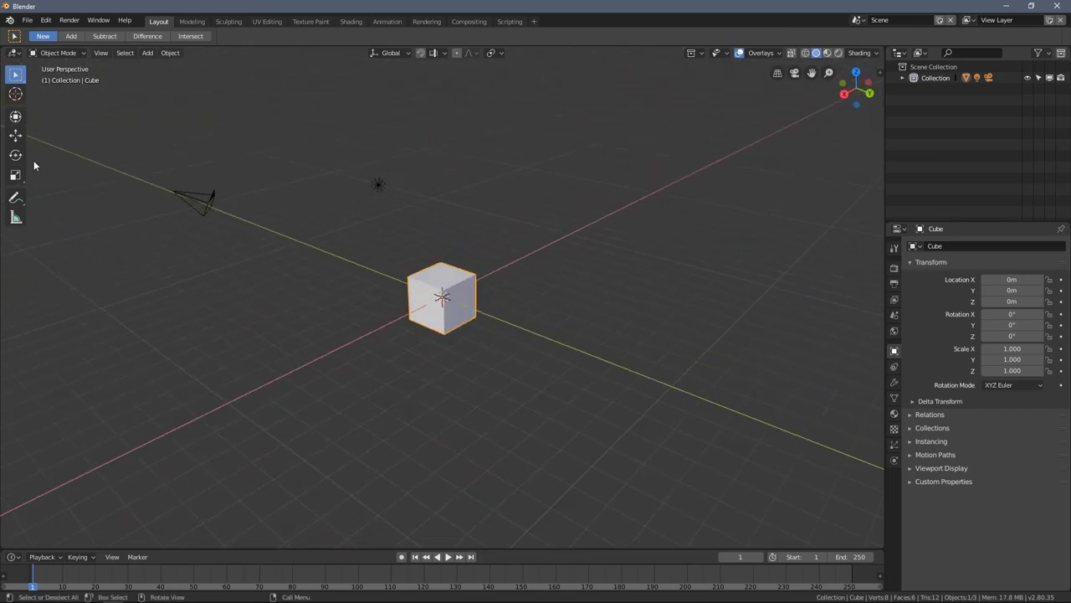
drag(29, 157, 87, 163)
Orbit around the default scene, selecting the camera, light and cube in turn
middle_drag(358, 255, 269, 233)
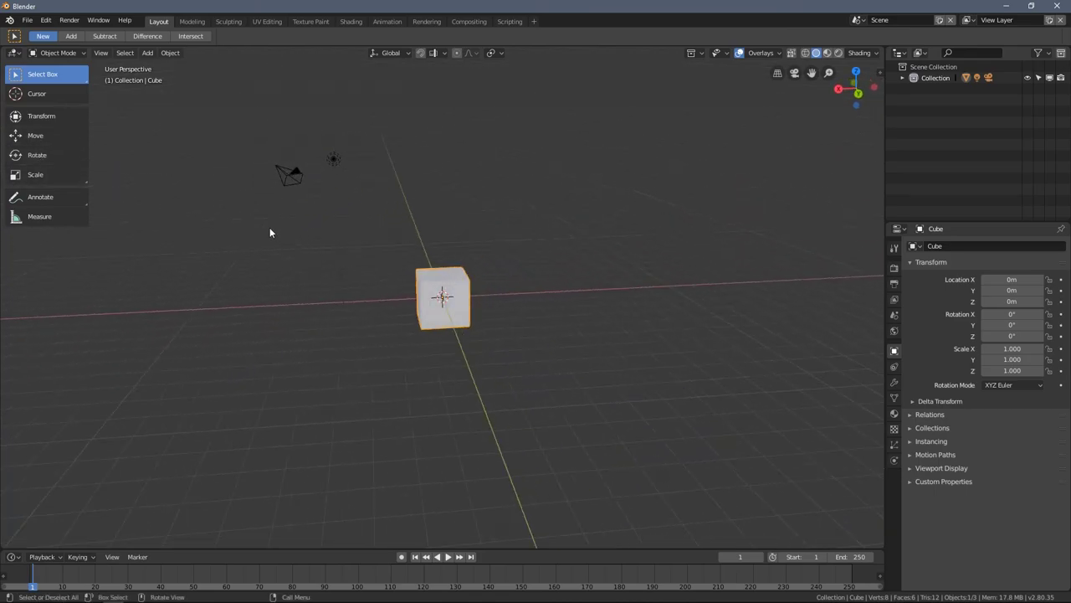
click(296, 173)
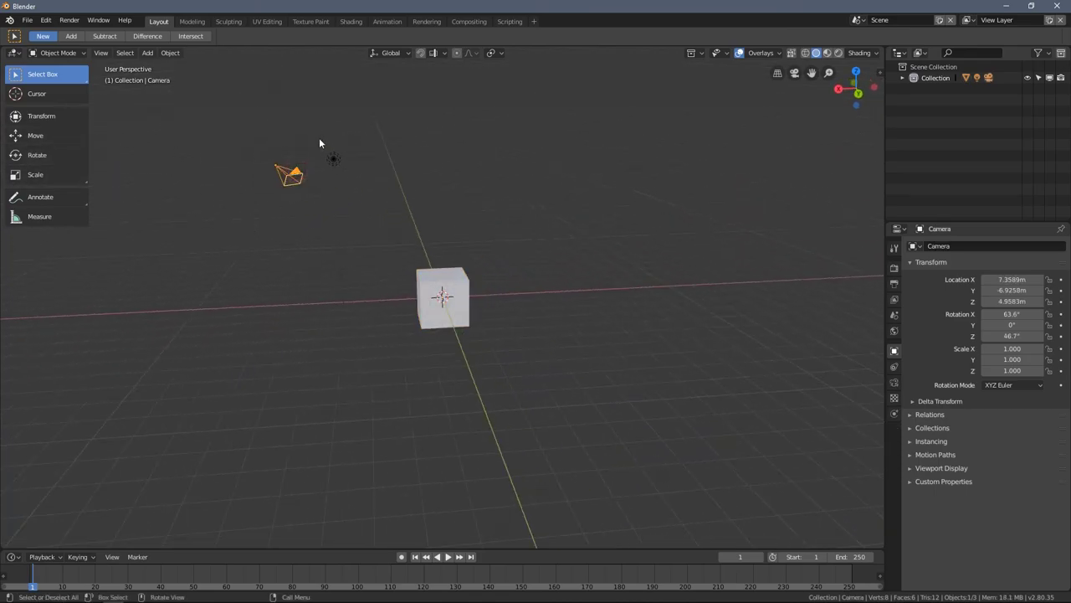
click(333, 158)
click(447, 298)
middle_drag(366, 280, 295, 248)
click(217, 194)
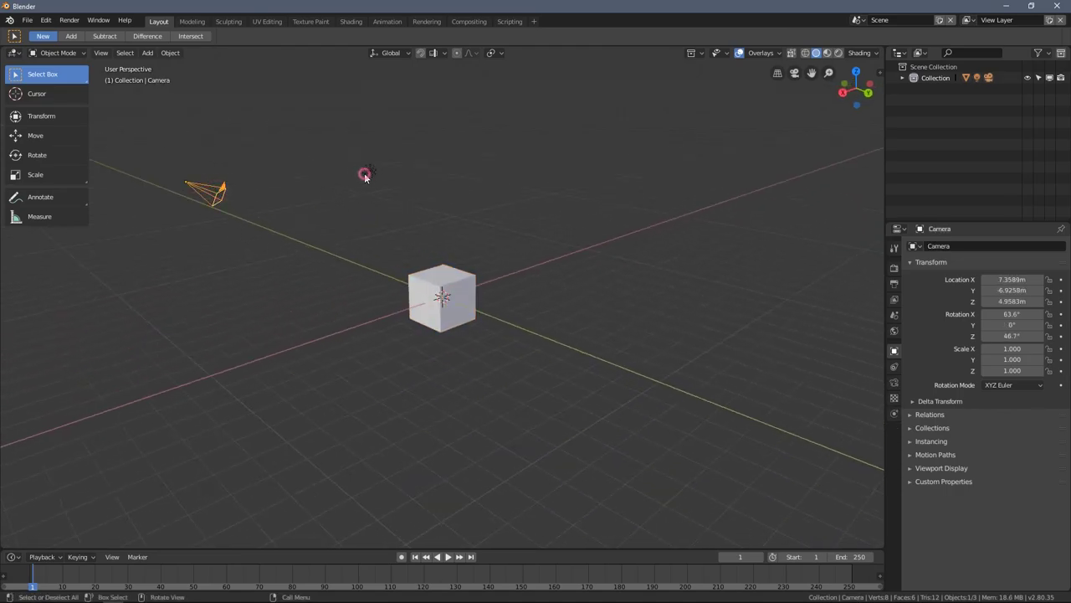
click(365, 174)
middle_drag(365, 174, 441, 224)
middle_drag(505, 279, 336, 218)
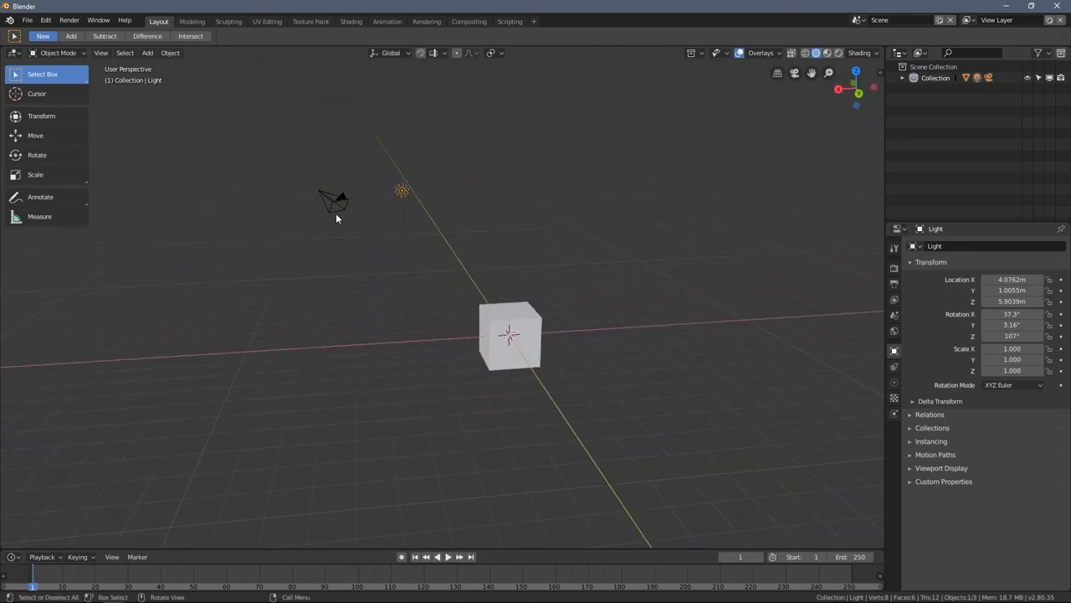
click(494, 332)
middle_drag(494, 332, 477, 226)
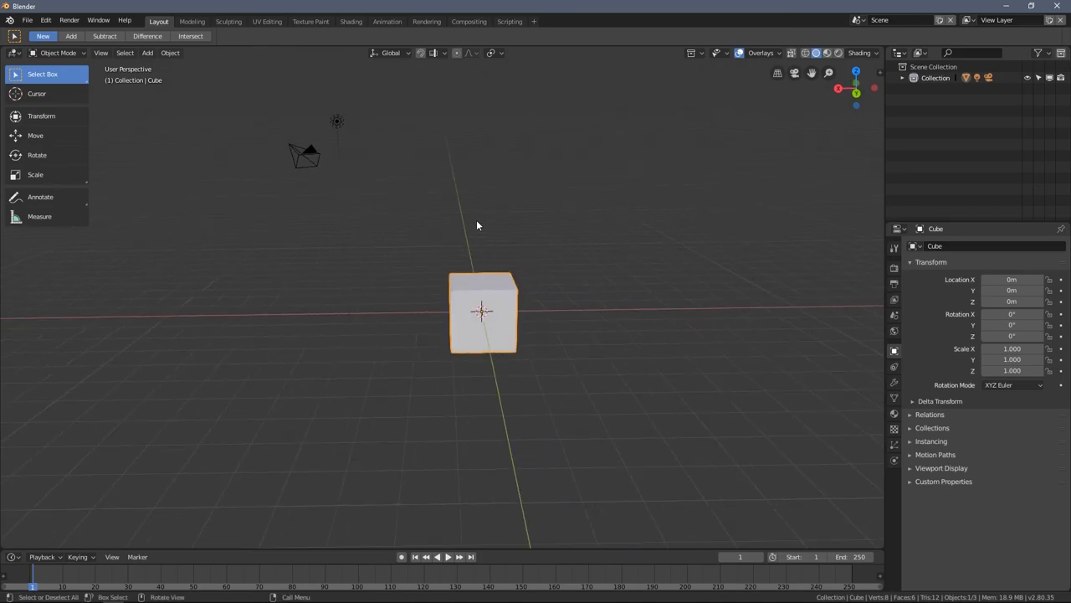
Delete the default cube from its right-click menu
right_click(477, 224)
right_click(419, 239)
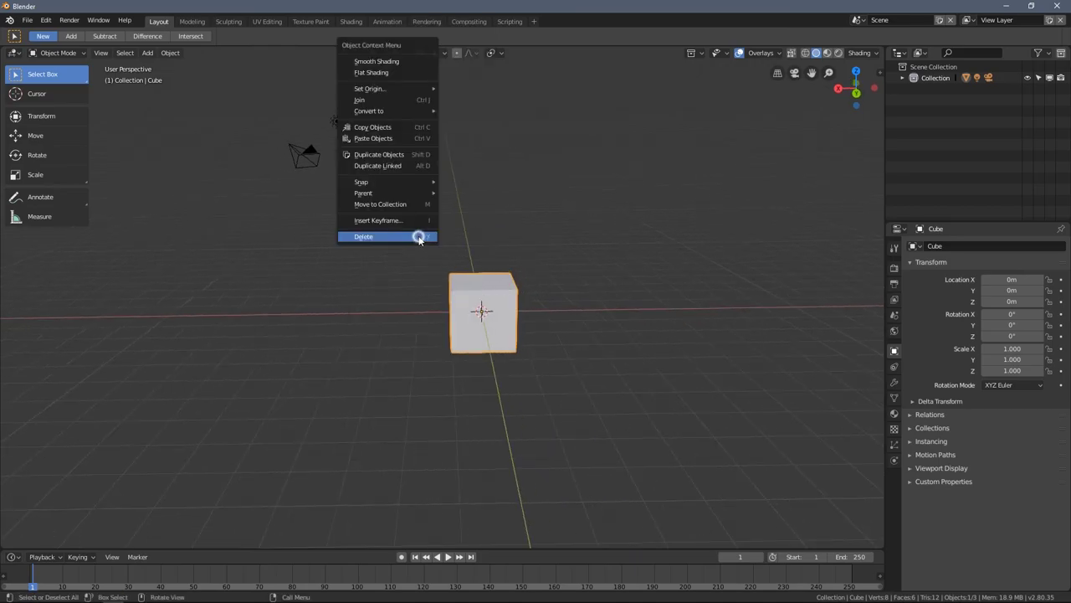
middle_drag(500, 309, 458, 271)
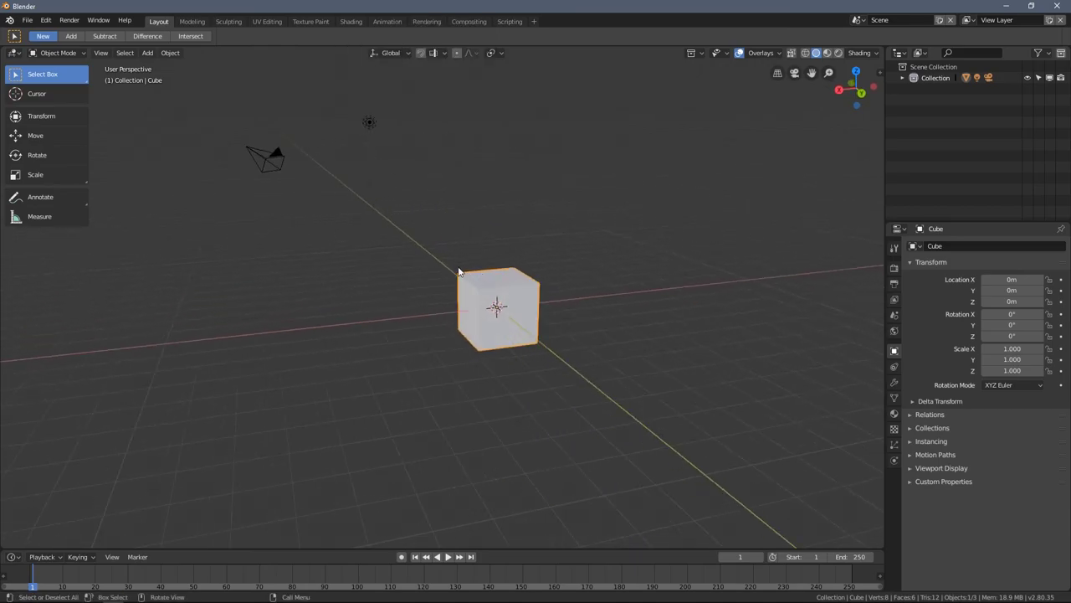
right_click(409, 289)
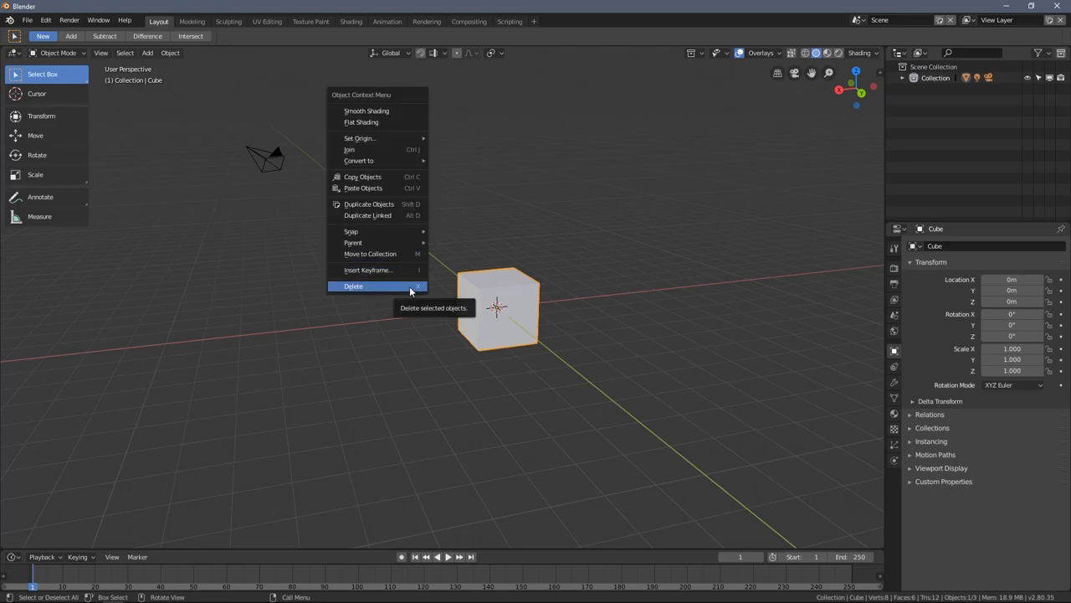
click(409, 286)
Select the light and delete it with X
middle_drag(404, 240, 419, 269)
click(408, 242)
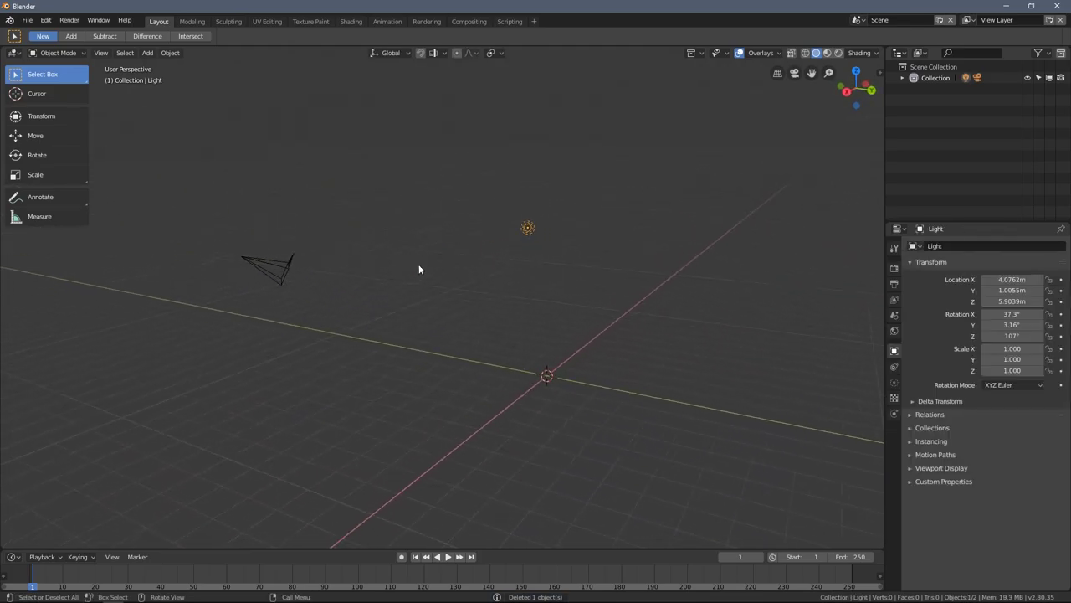
right_click(419, 269)
key(x)
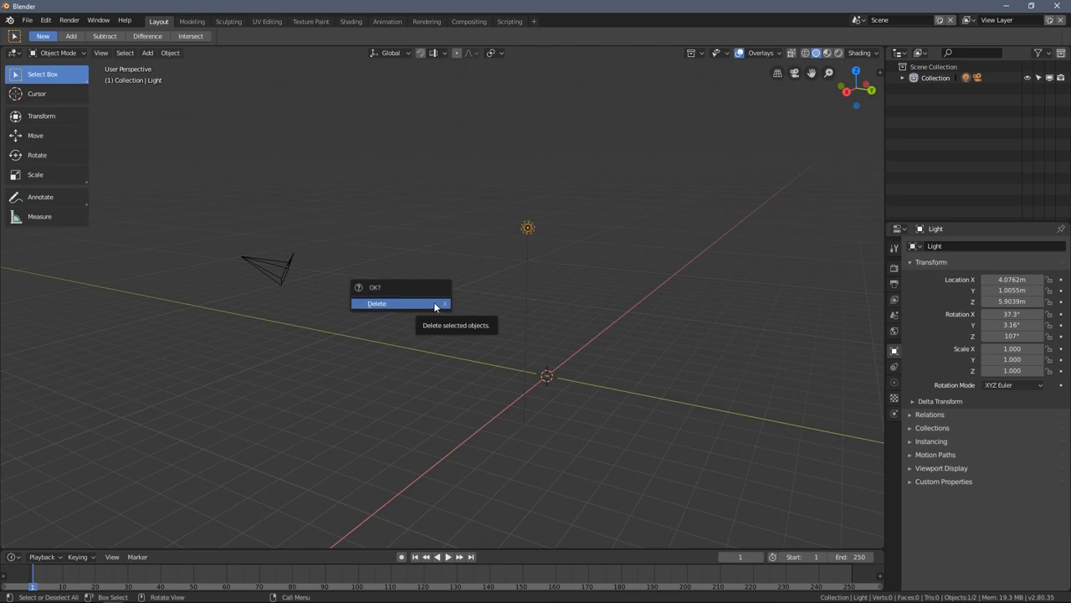
key(x)
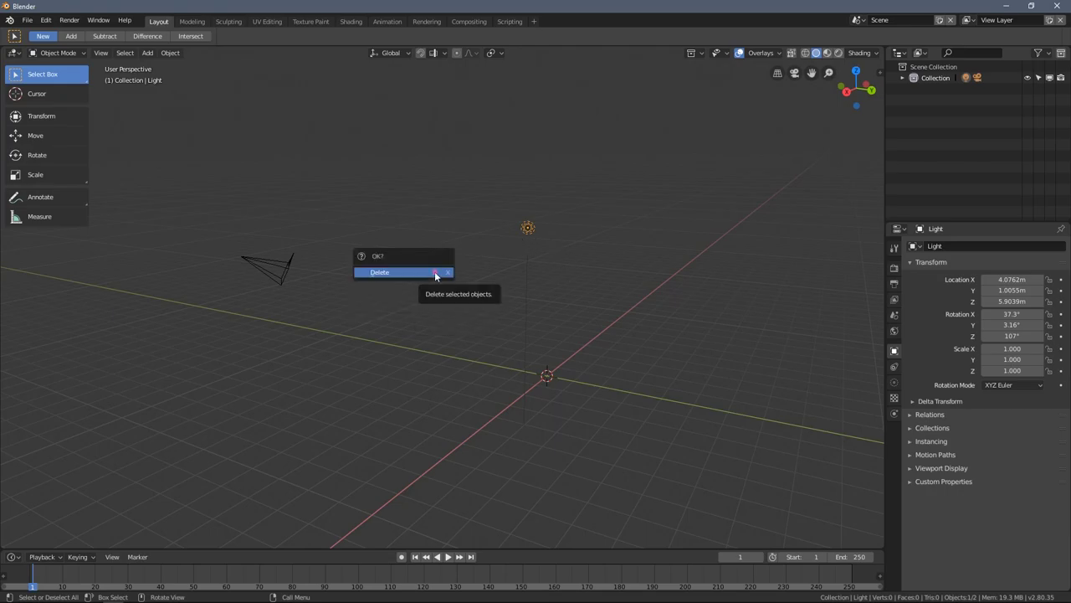
click(436, 273)
Delete the camera with X, leaving the scene empty
click(258, 261)
key(x)
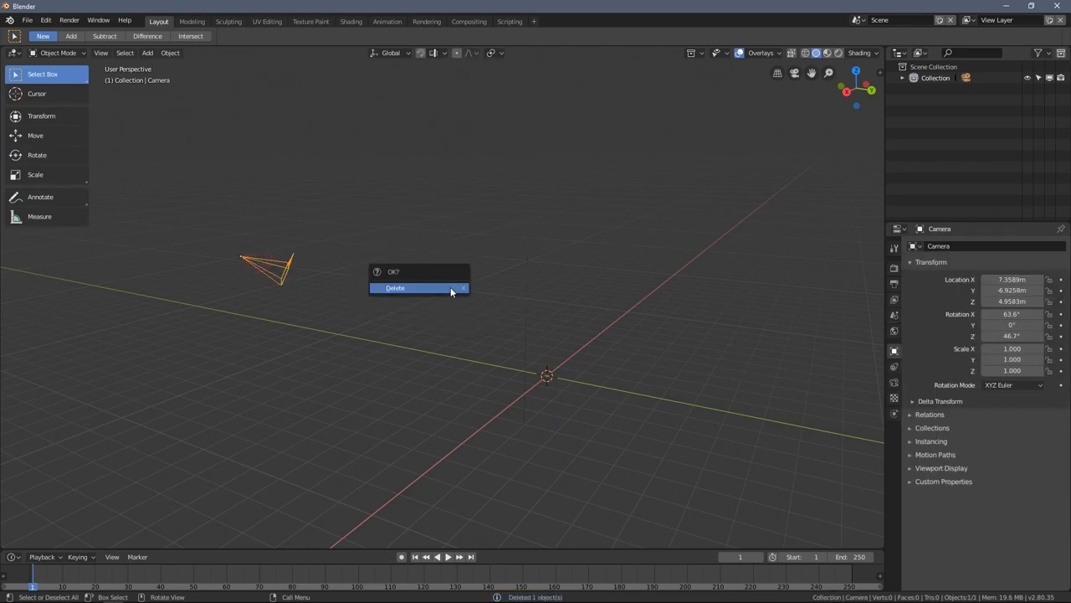
click(457, 287)
middle_drag(457, 287, 347, 235)
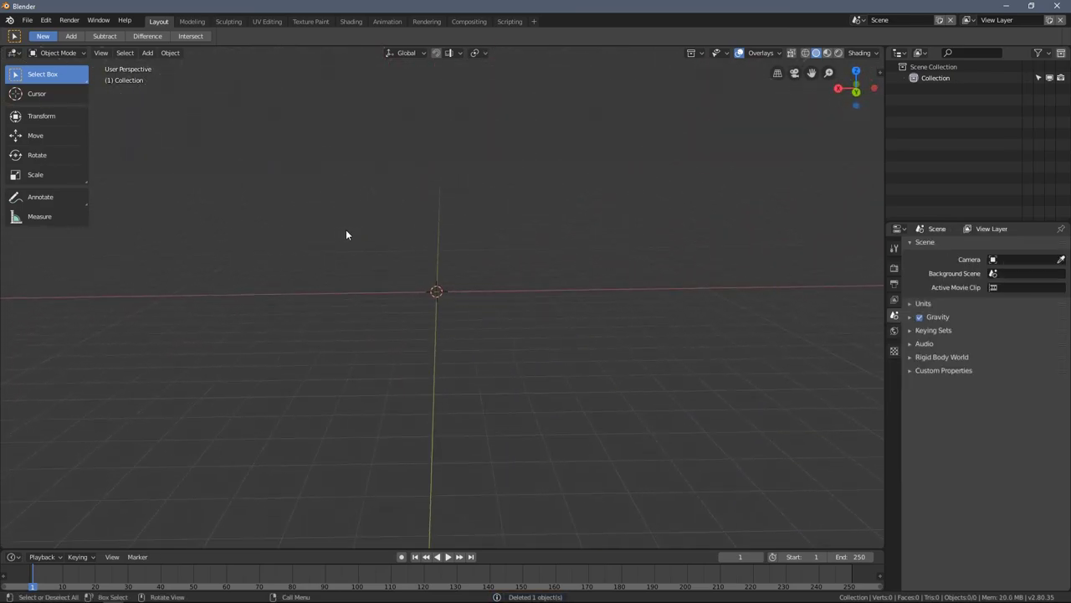
Go to Add > Mesh to reach the Cube primitive
middle_drag(414, 229, 437, 256)
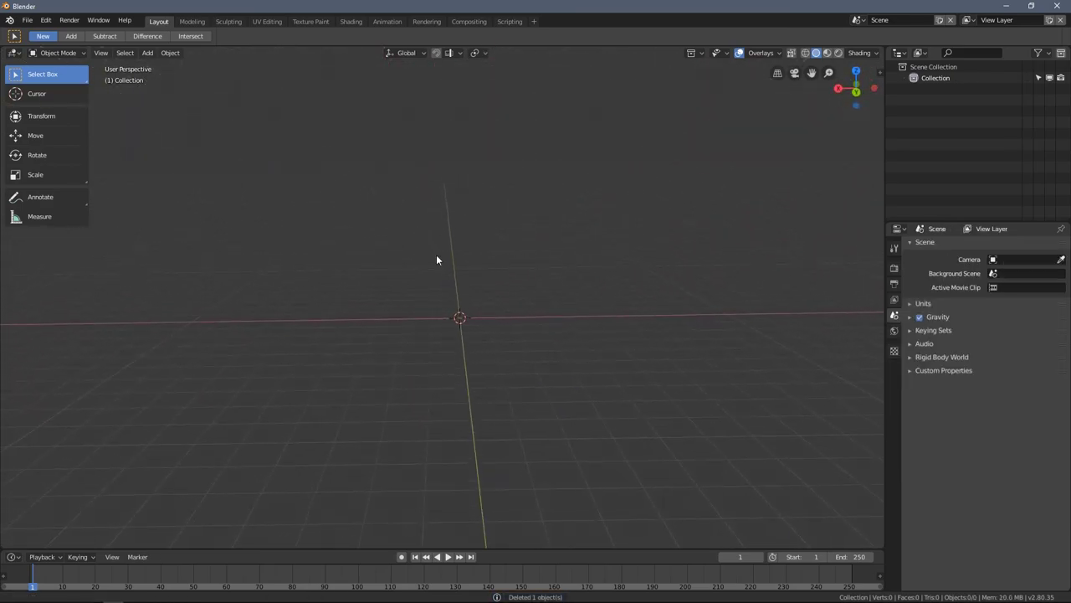
click(149, 54)
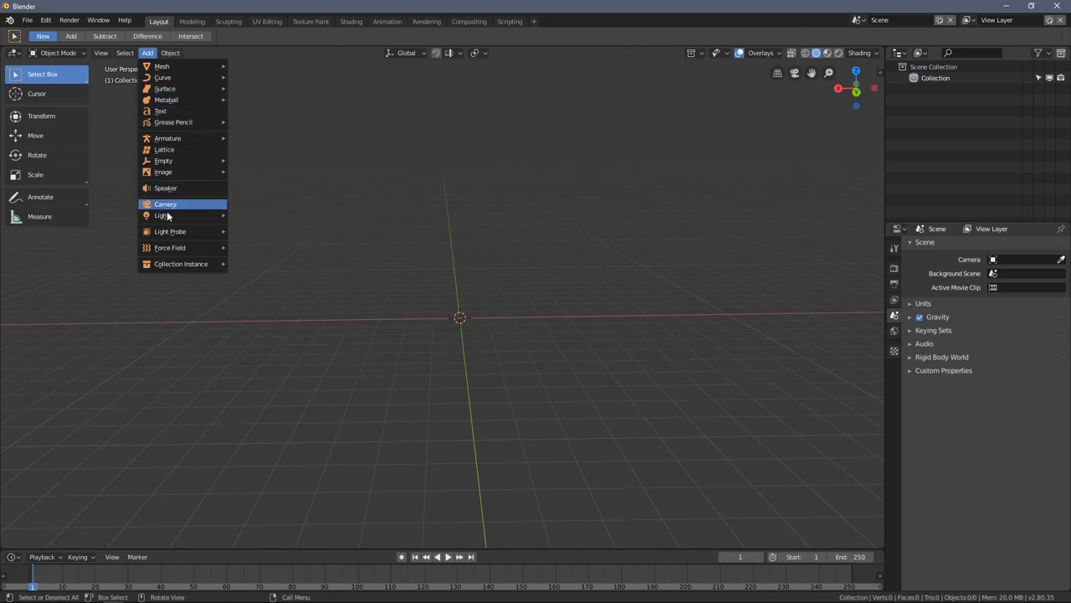
mouse_move(167, 81)
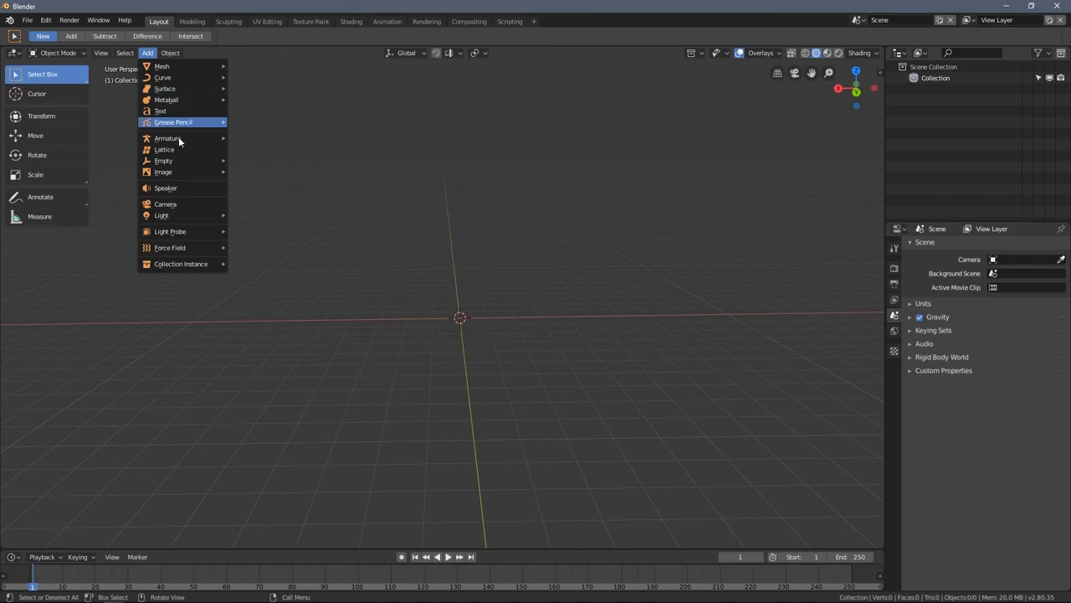
mouse_move(178, 162)
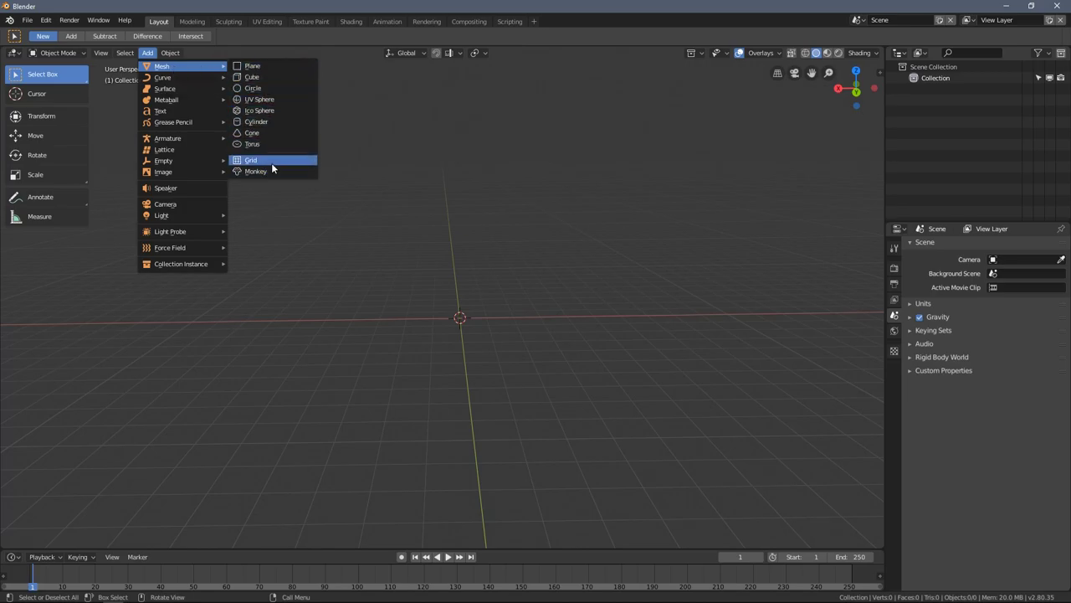
Add a cube and move it along Y to -8.4003 m with the Move tool
click(281, 77)
middle_drag(421, 199, 495, 306)
scroll(479, 292, up, 6)
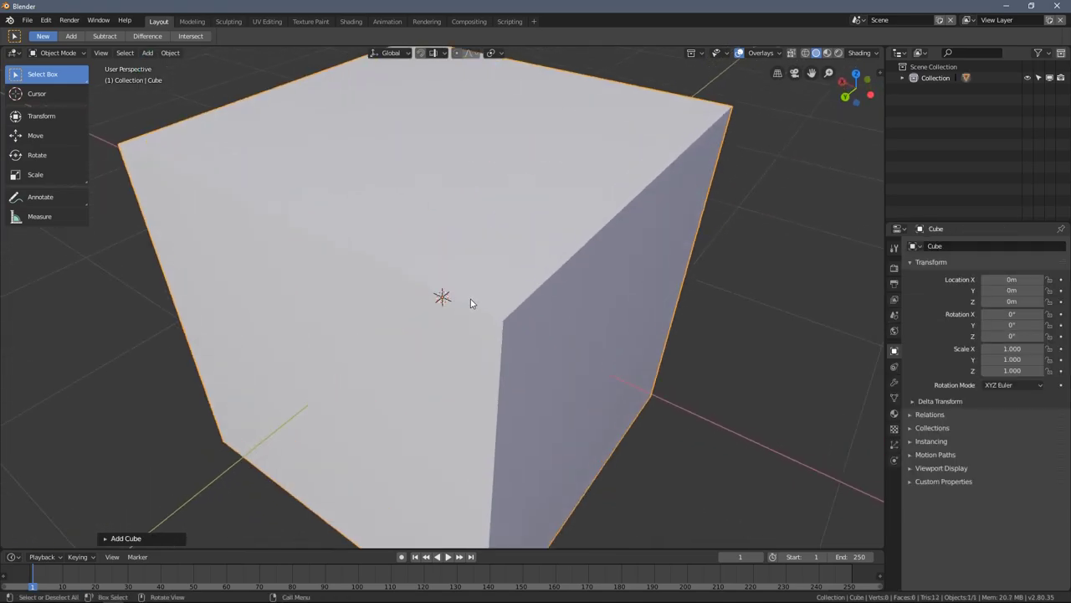
scroll(470, 303, down, 5)
click(46, 139)
scroll(544, 368, down, 7)
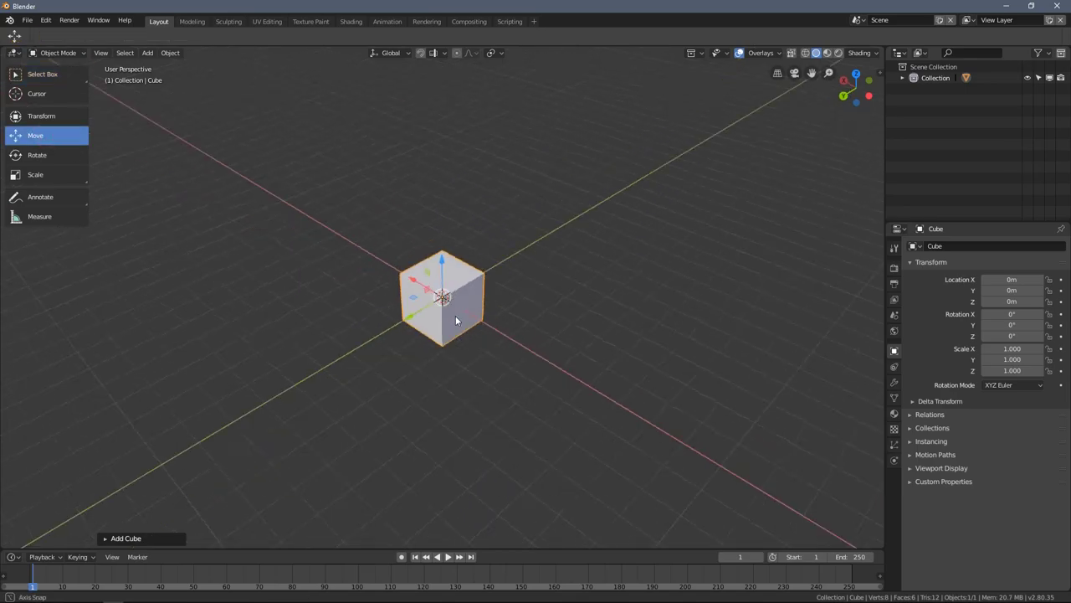
drag(399, 304, 636, 276)
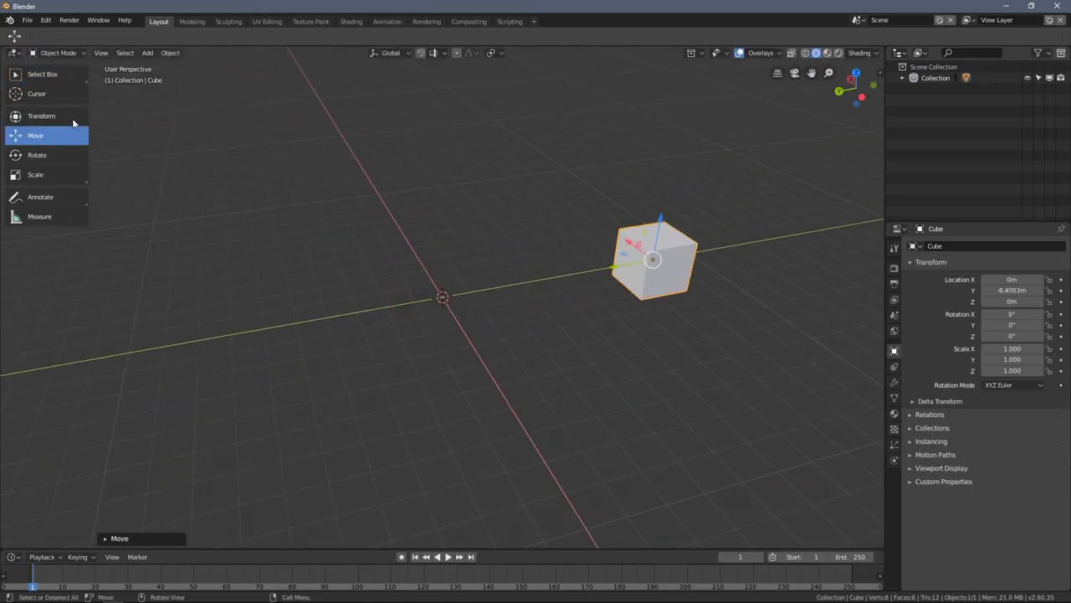
Add a circle mesh and raise it along Z
click(149, 53)
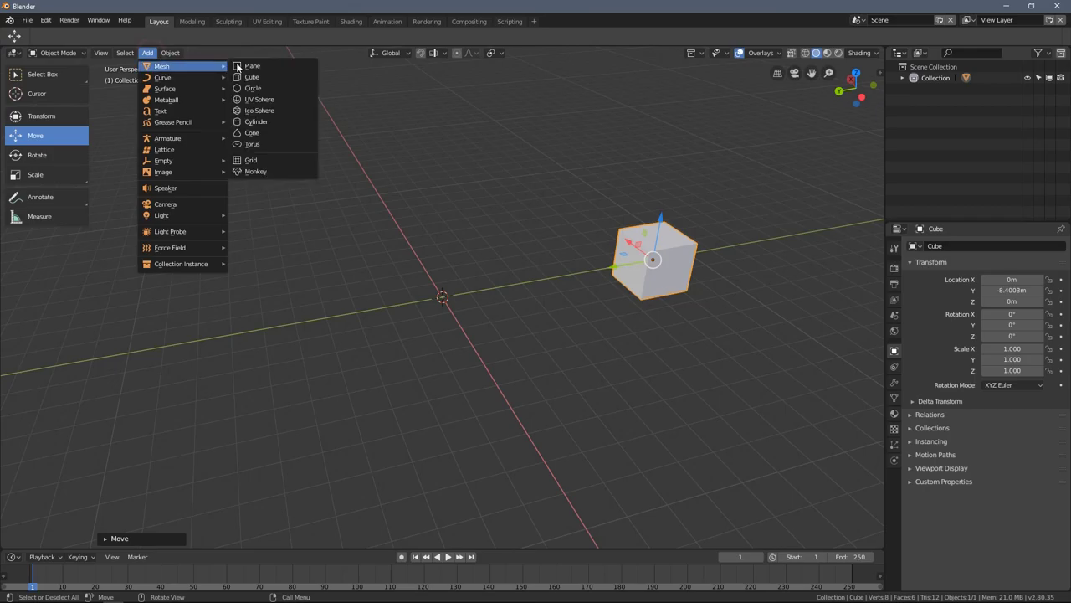
click(281, 89)
scroll(433, 293, up, 4)
middle_drag(433, 293, 465, 281)
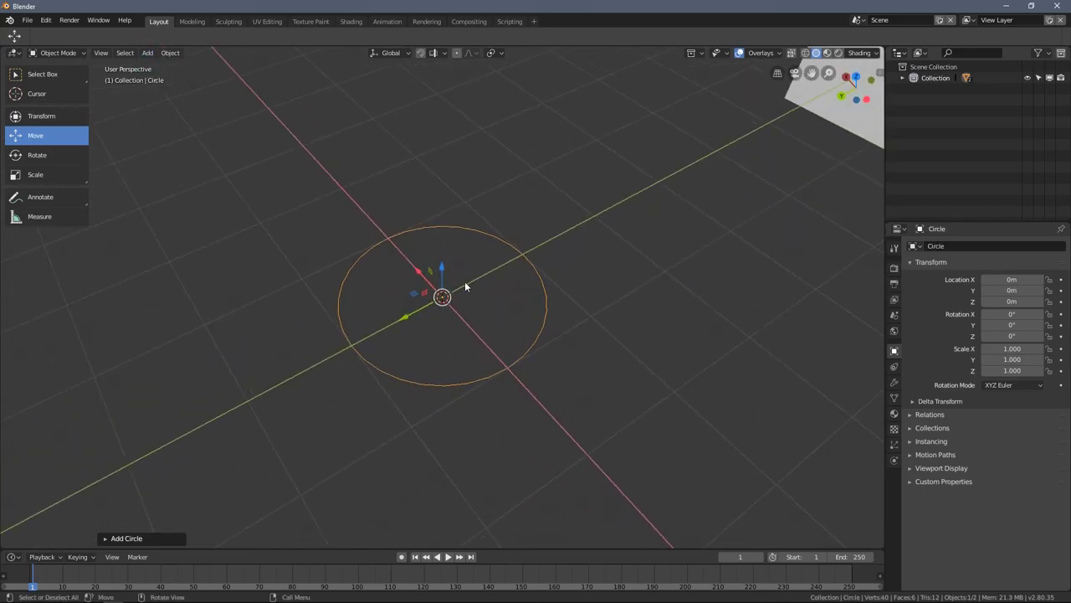
key(g)
key(z)
click(634, 164)
Readjust the circle's height along Z, then select it for deletion
click(634, 164)
middle_drag(634, 164, 417, 242)
click(491, 209)
key(g)
key(z)
click(427, 194)
click(473, 331)
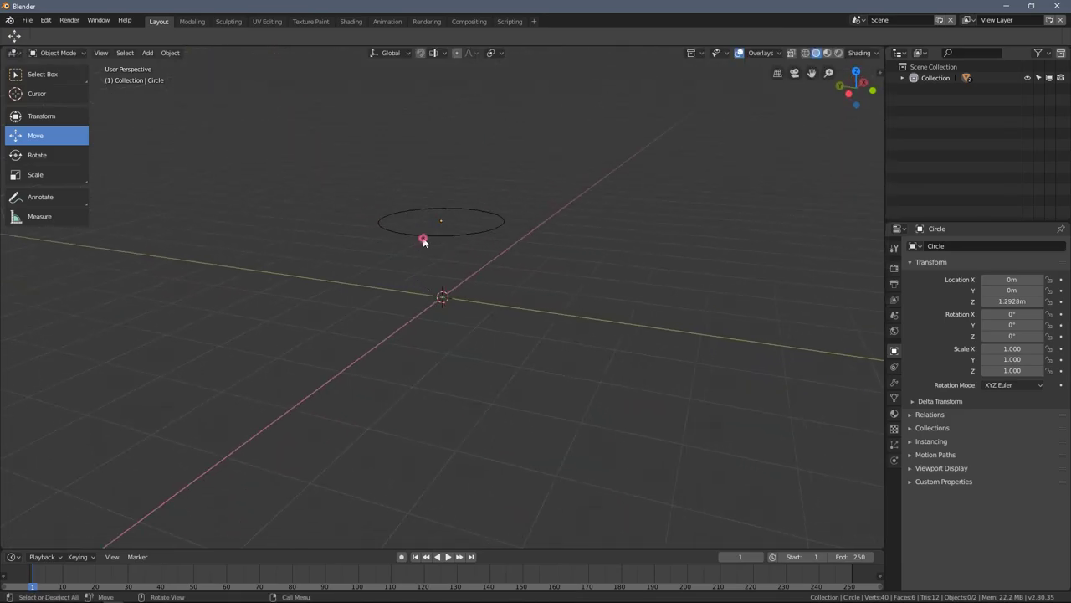
click(422, 237)
right_click(330, 241)
Delete the circle, add a cylinder and move it along Y to 4.4271 m
click(353, 235)
middle_drag(337, 230, 255, 199)
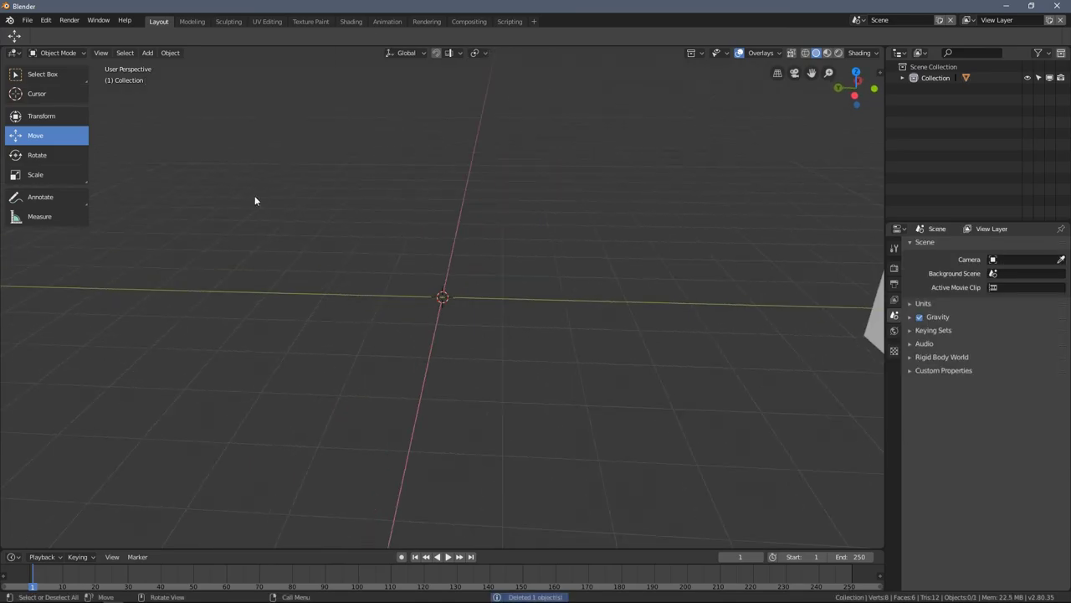
click(149, 55)
mouse_move(163, 69)
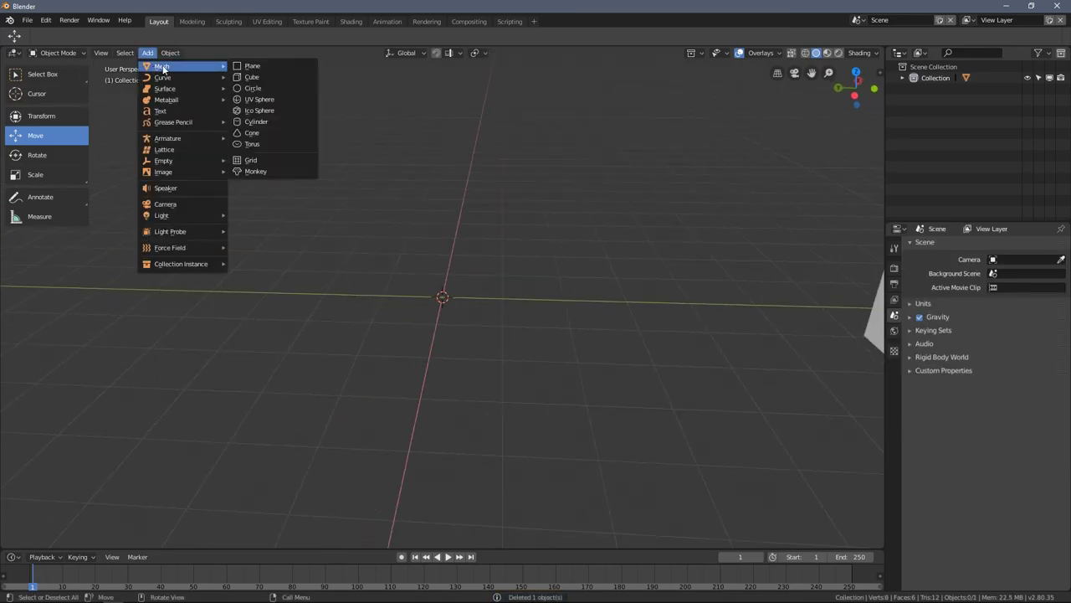
click(272, 122)
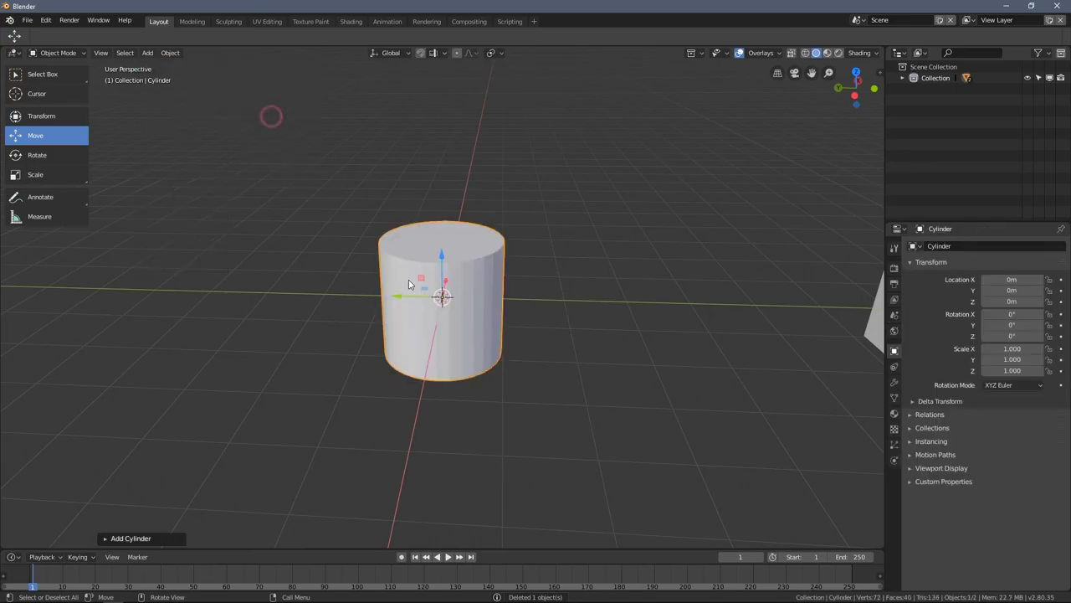
middle_drag(271, 115, 402, 296)
drag(402, 296, 245, 313)
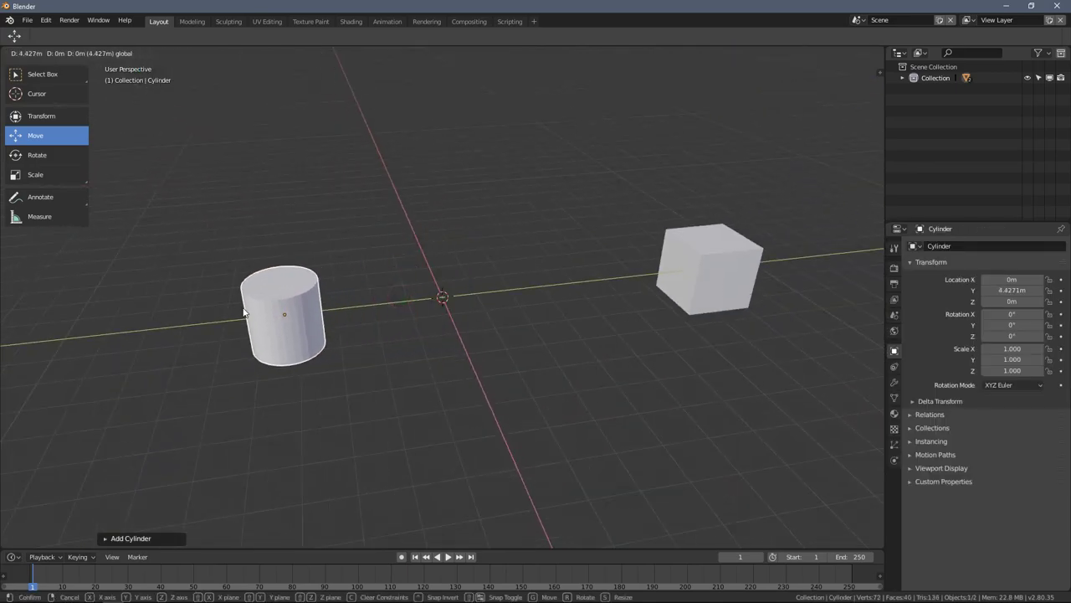
Add a cone and move it off the origin to the right
click(170, 52)
mouse_move(147, 53)
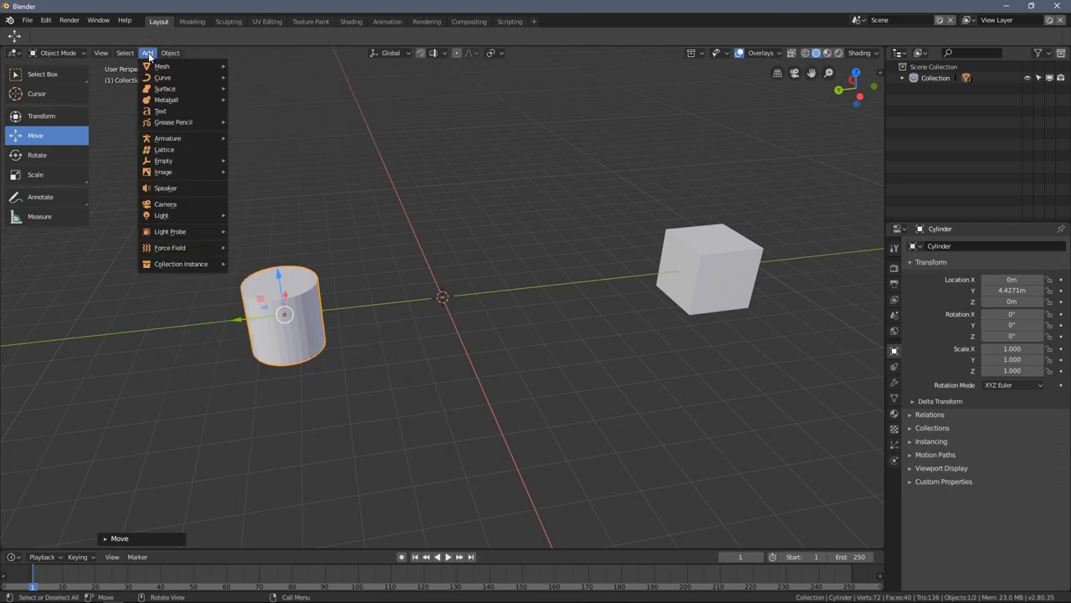
mouse_move(180, 66)
click(261, 133)
middle_drag(263, 144, 474, 274)
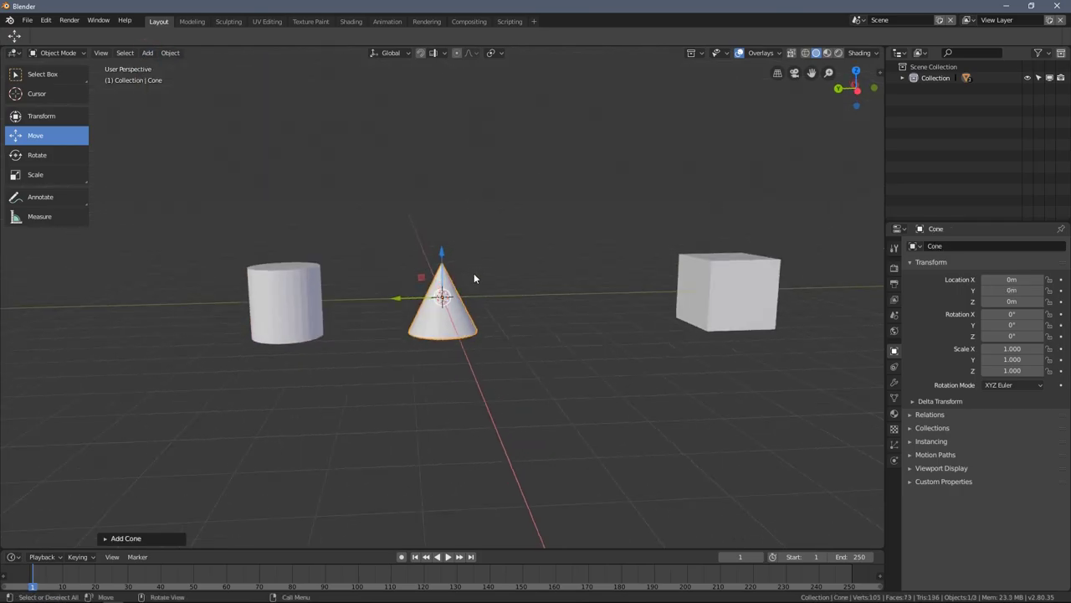
drag(443, 297, 572, 288)
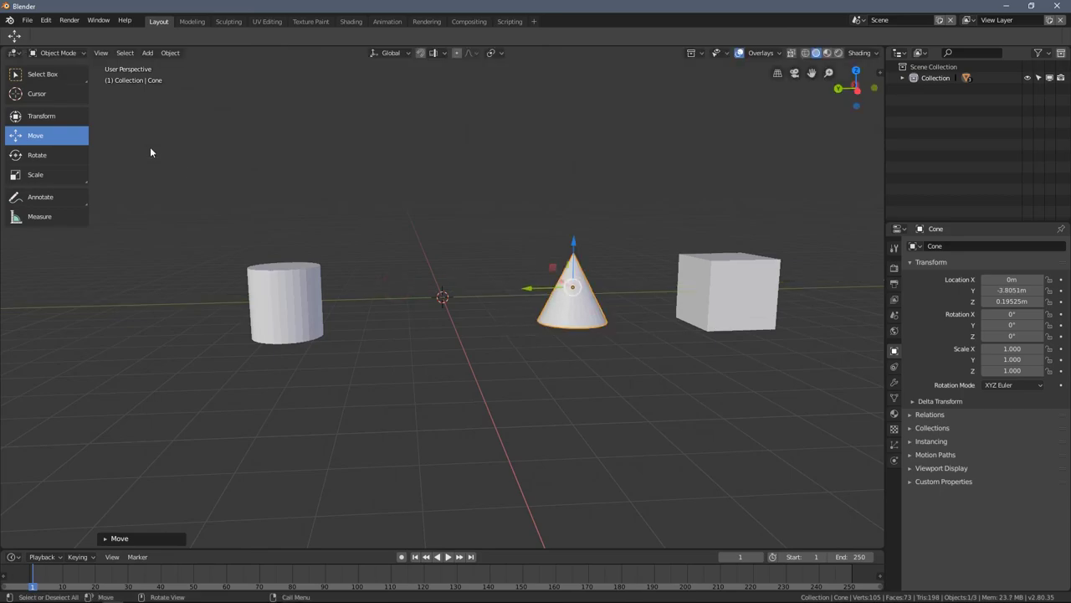
Add a Suzanne monkey head, raise it and slide it sideways along Y
click(154, 55)
mouse_move(180, 66)
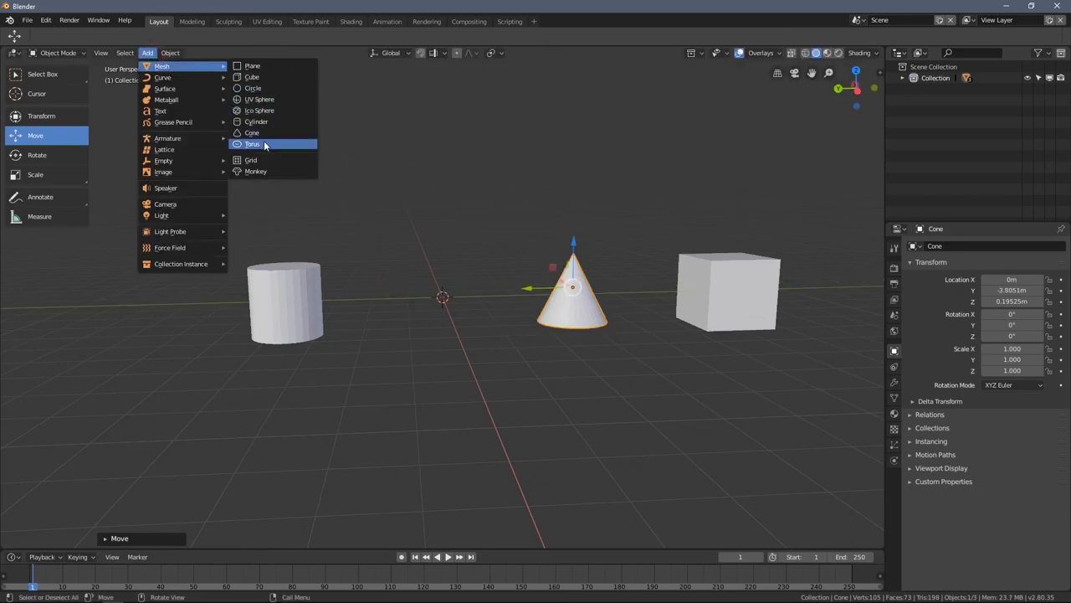
click(262, 171)
middle_drag(266, 201, 452, 332)
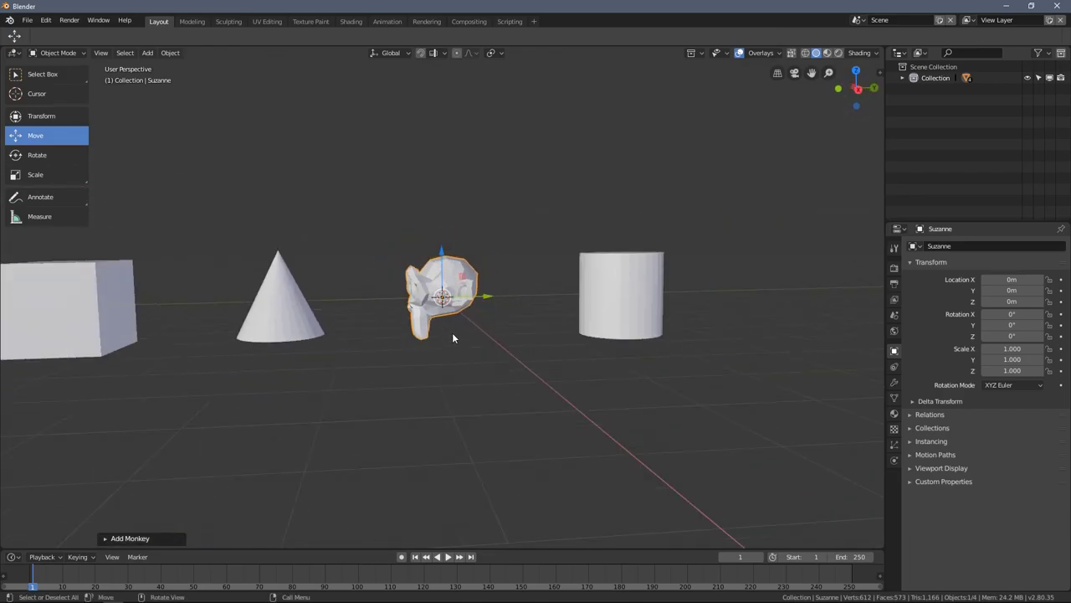
drag(440, 255, 441, 167)
drag(481, 217, 780, 247)
middle_drag(780, 247, 728, 301)
Slide the cylinder and monkey along Y, lowering Suzanne onto the ground
click(553, 308)
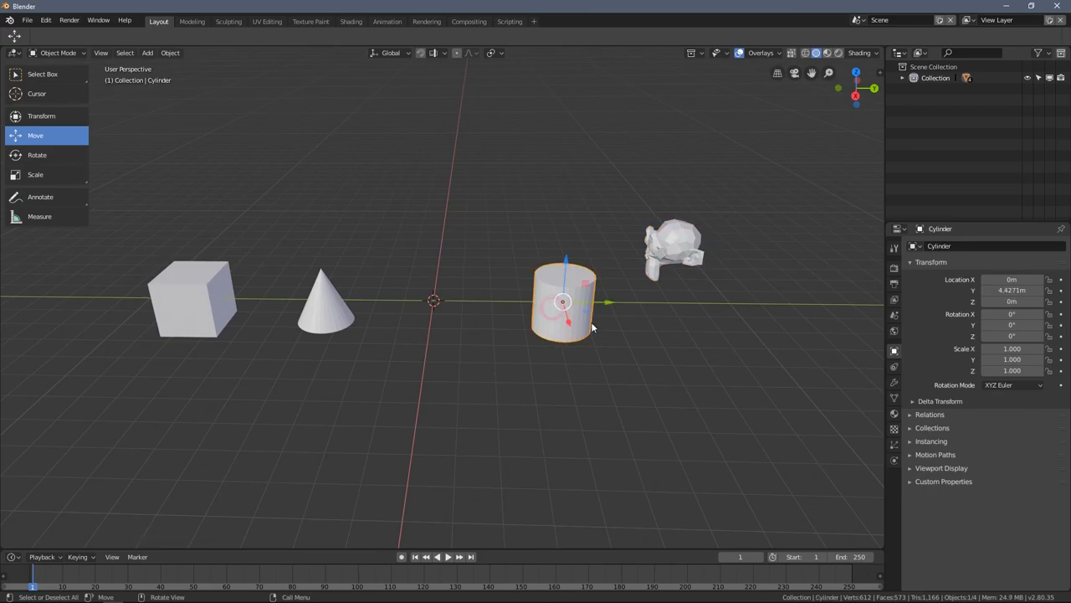
drag(602, 303, 484, 301)
click(674, 247)
drag(682, 209, 685, 285)
drag(728, 299, 620, 299)
Select the cube, cone, cylinder and monkey head together
middle_drag(620, 299, 236, 316)
click(201, 307)
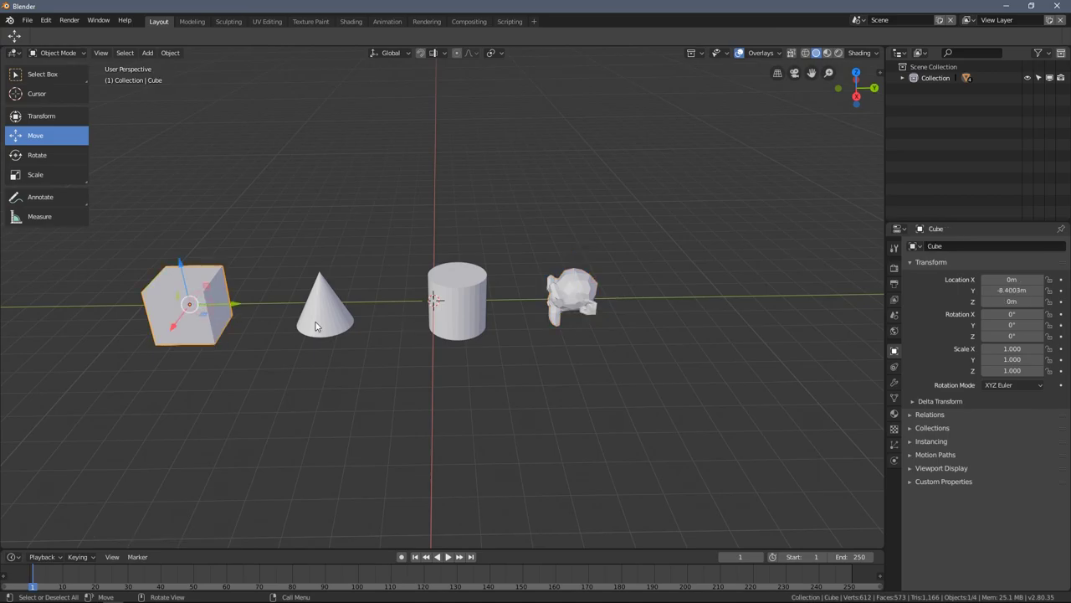
shift+click(314, 314)
shift+click(444, 295)
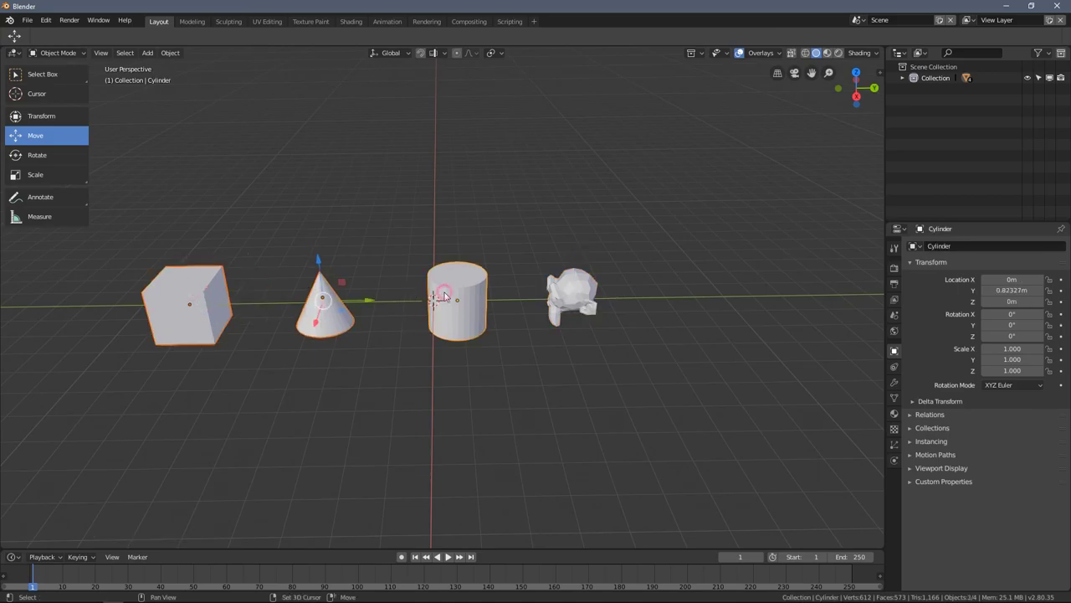
shift+click(568, 295)
middle_drag(568, 295, 389, 217)
middle_drag(458, 223, 503, 288)
Delete the four objects, then slide the restored row further along Y
key(x)
click(443, 222)
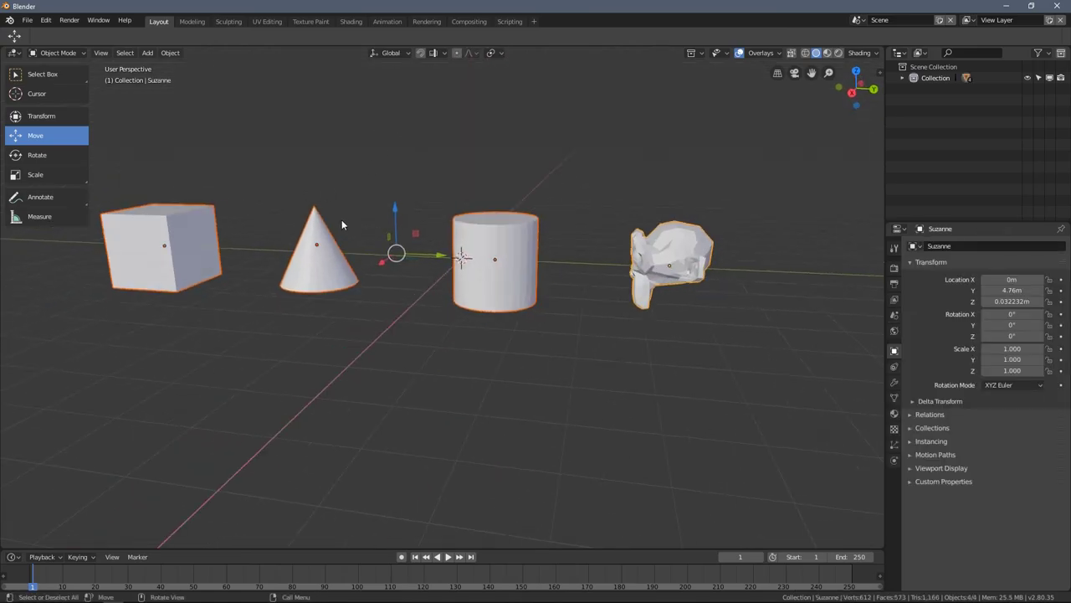
middle_drag(341, 219, 462, 277)
drag(462, 276, 529, 277)
middle_drag(494, 279, 355, 171)
scroll(440, 262, up, 3)
Deselect everything, then inspect the row, selecting the monkey, cone and finally the cylinder
key(alt+a)
middle_drag(478, 271, 413, 262)
middle_drag(506, 258, 575, 304)
click(574, 318)
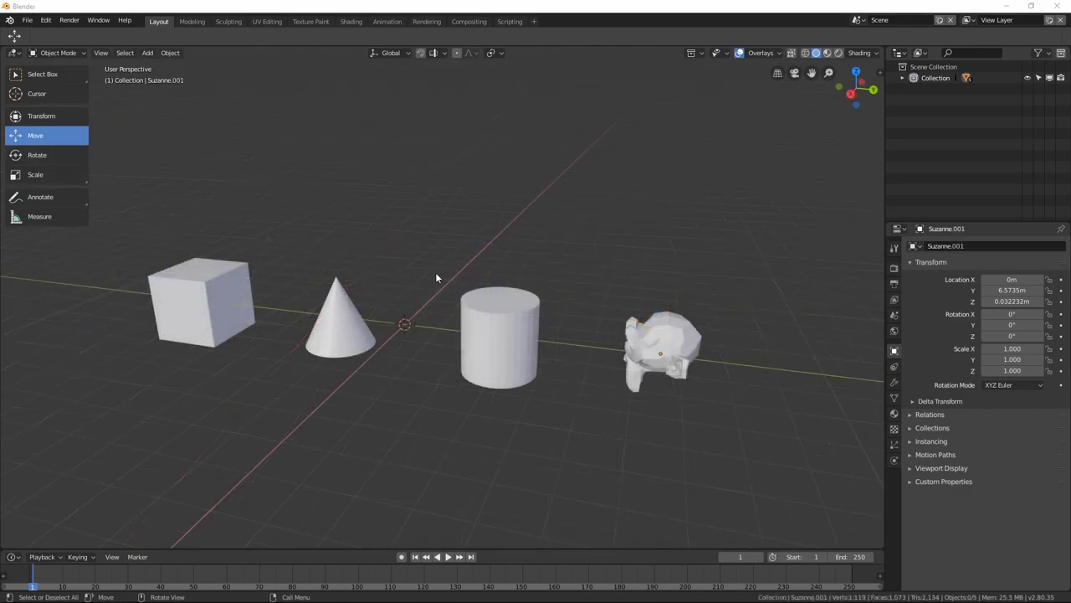
middle_drag(450, 275, 497, 279)
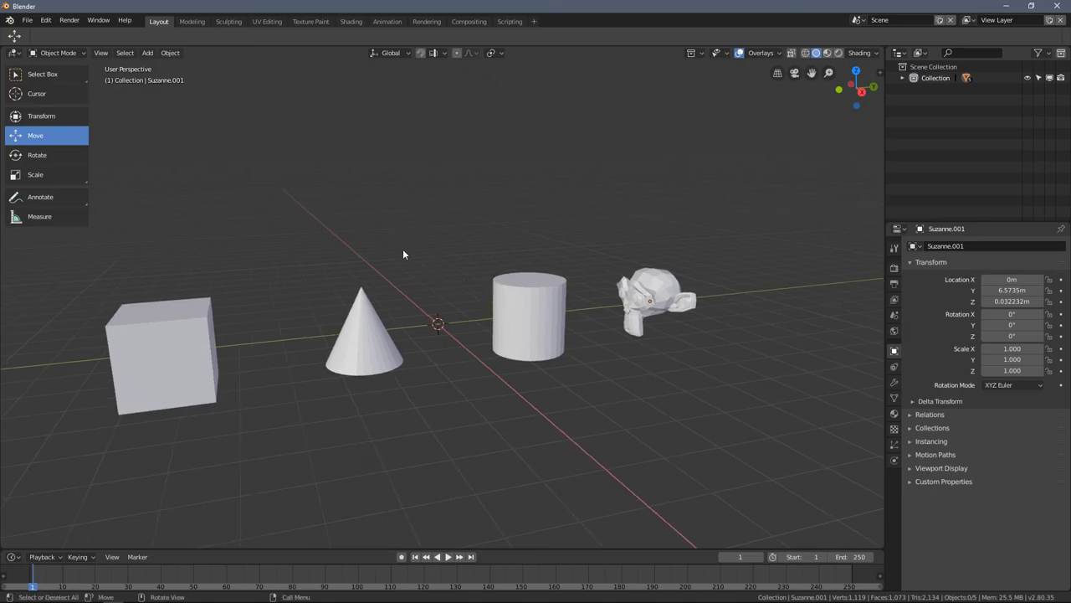
middle_drag(566, 290, 505, 293)
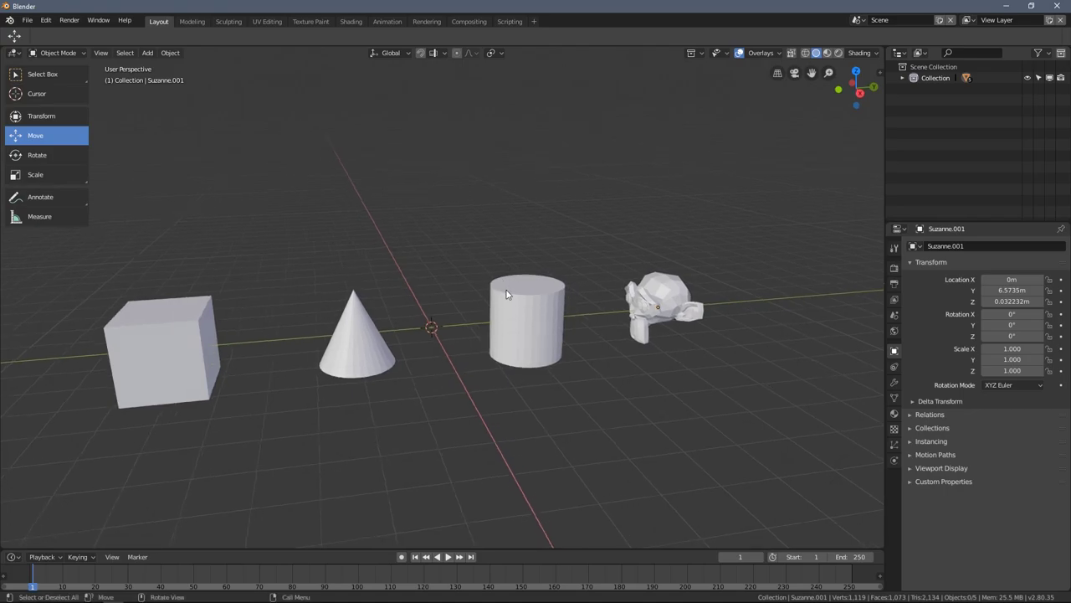
click(504, 293)
click(366, 329)
click(494, 303)
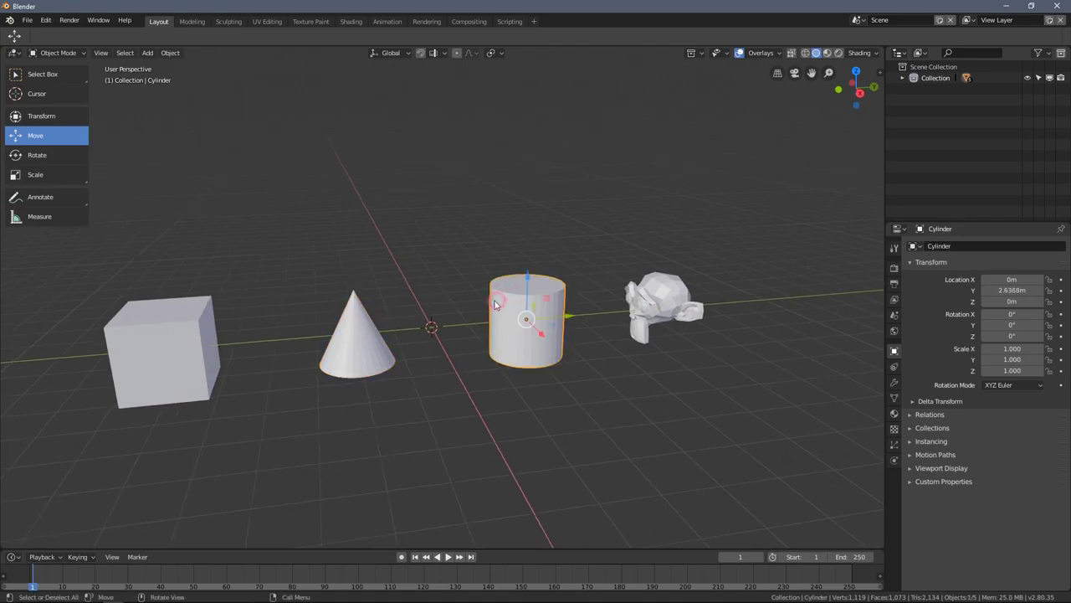
Duplicate the cylinder and move the copy with X, Y and Z axis constraints
right_click(424, 289)
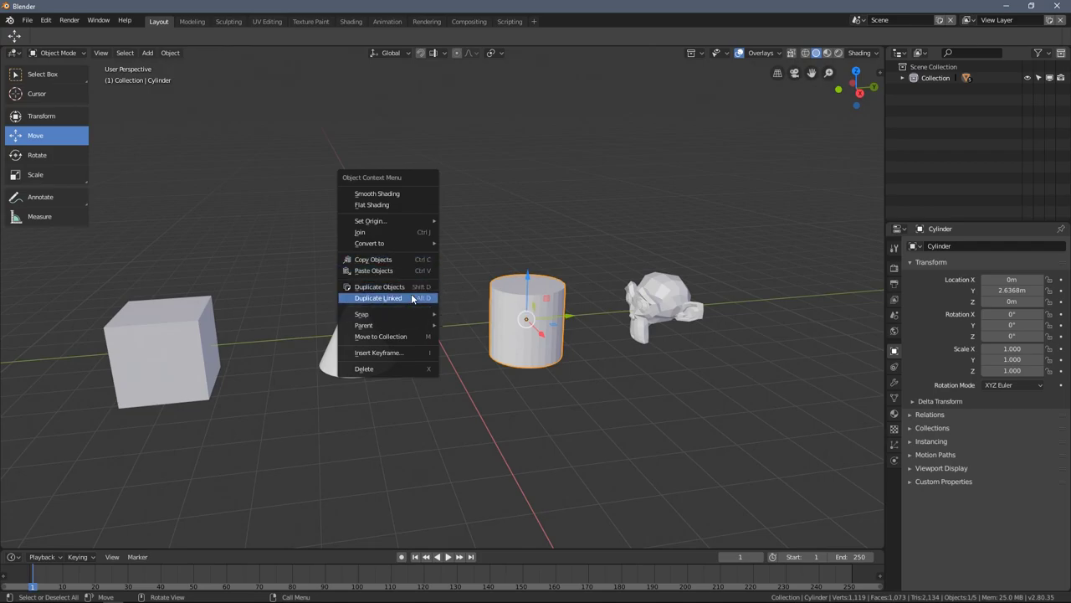
click(417, 289)
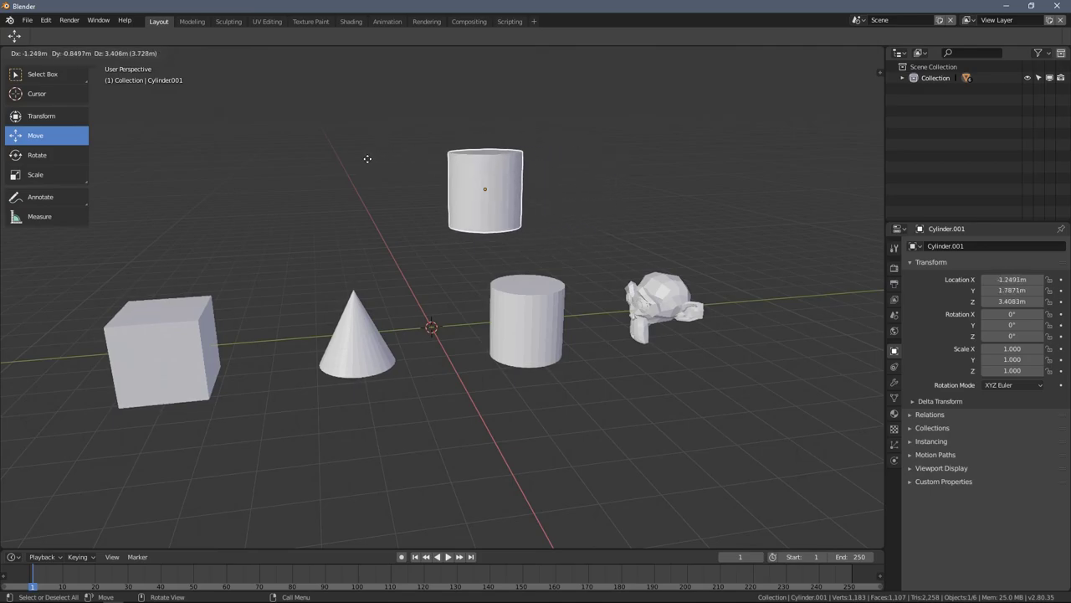
drag(368, 158, 394, 182)
key(x)
drag(461, 250, 554, 134)
key(y)
key(z)
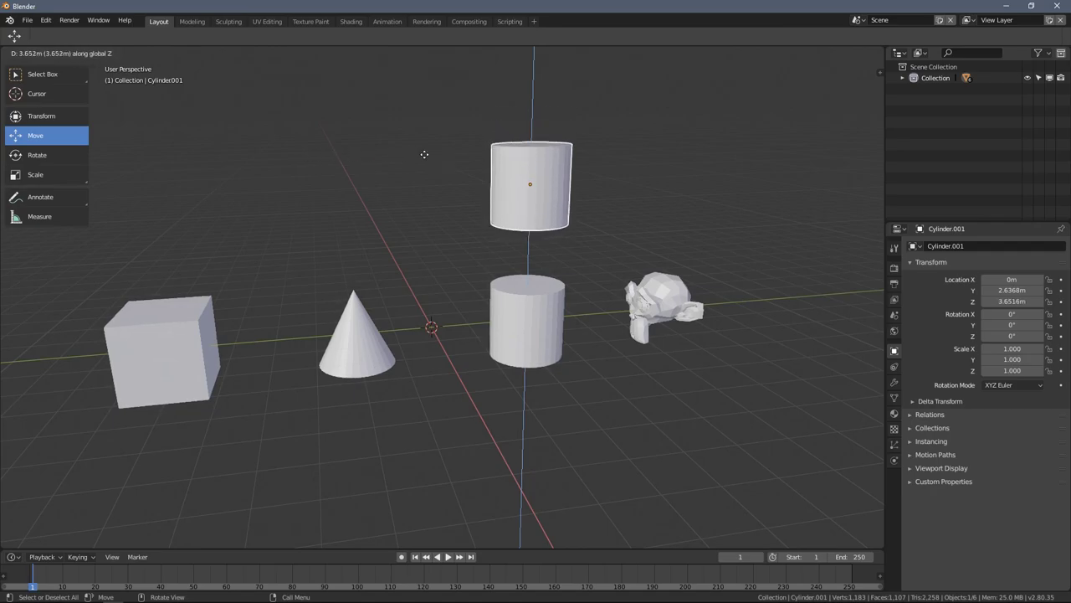
mouse_move(544, 178)
mouse_down()
mouse_move(546, 293)
mouse_move(552, 189)
mouse_up()
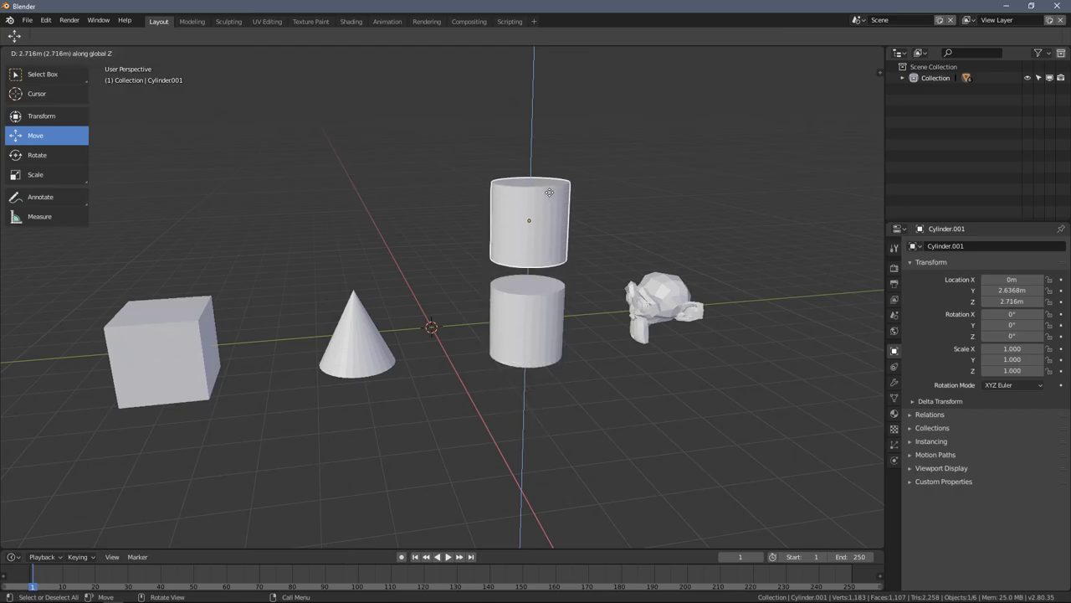
Slide Cylinder.001 along the ground to X -5.3419 m, Y 0.2682 m
key(shift+z)
key(shift+z)
drag(549, 192, 302, 245)
middle_drag(466, 286, 457, 259)
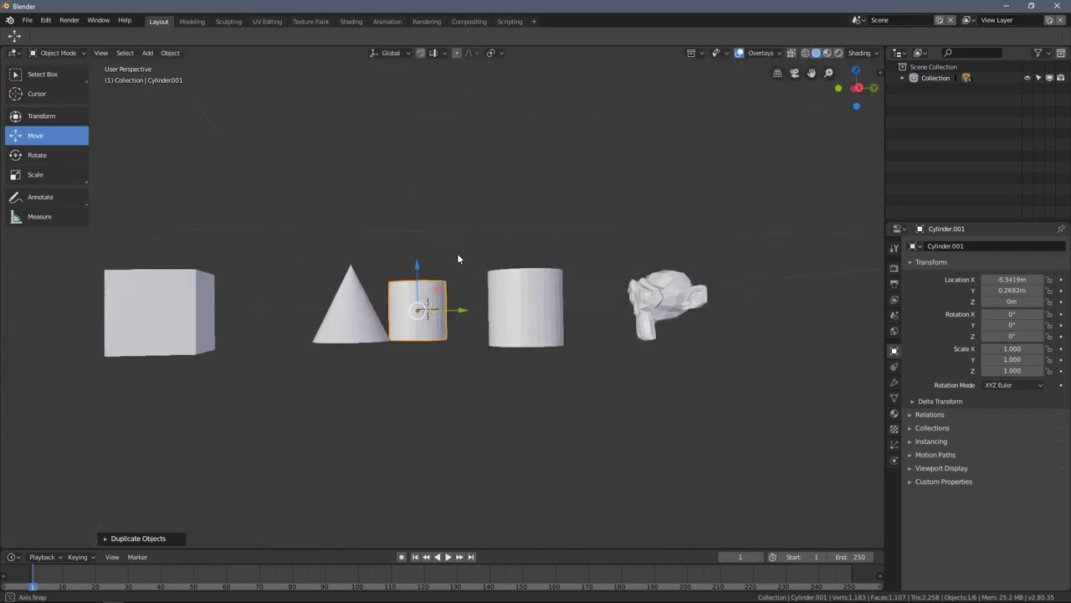
middle_drag(503, 293, 308, 349)
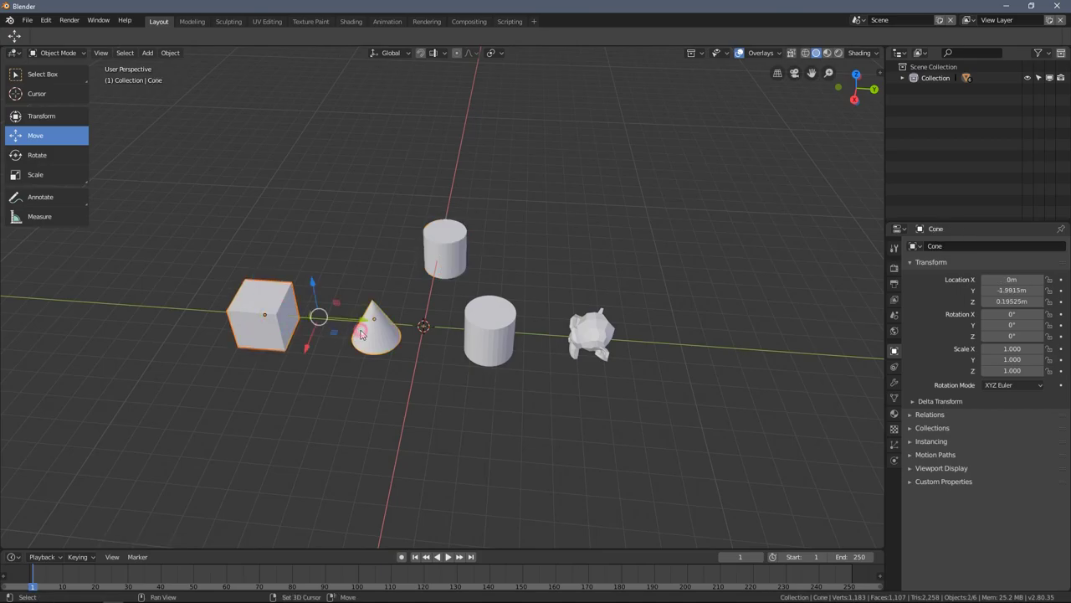
shift+click(589, 332)
middle_drag(585, 334, 496, 328)
Duplicate the four objects and place them on the ground as a second row, Suzanne.002 at X 6.3805 m
right_click(497, 334)
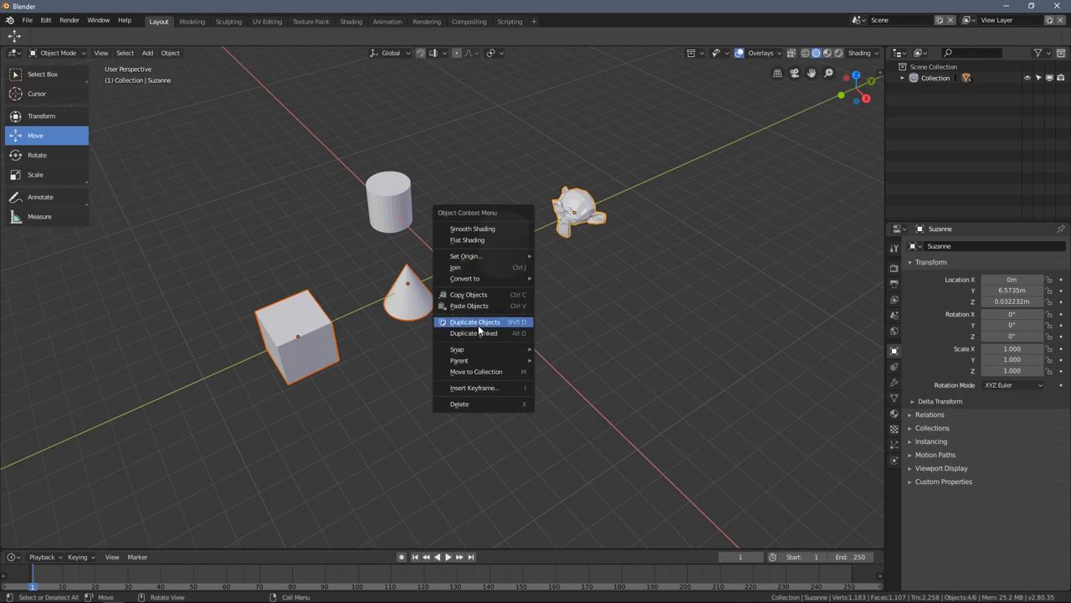
click(479, 328)
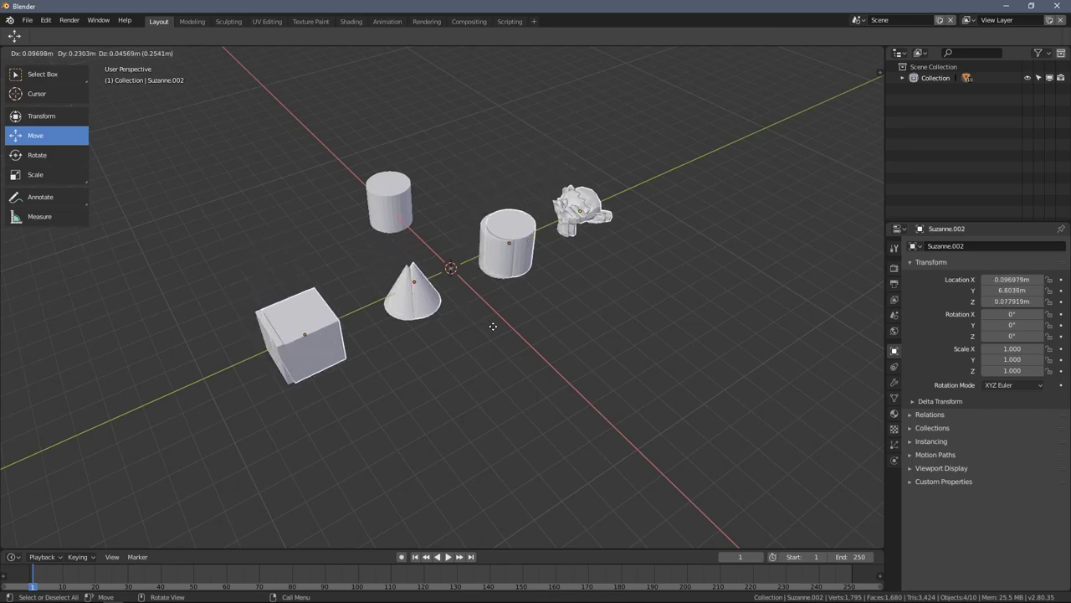
key(z)
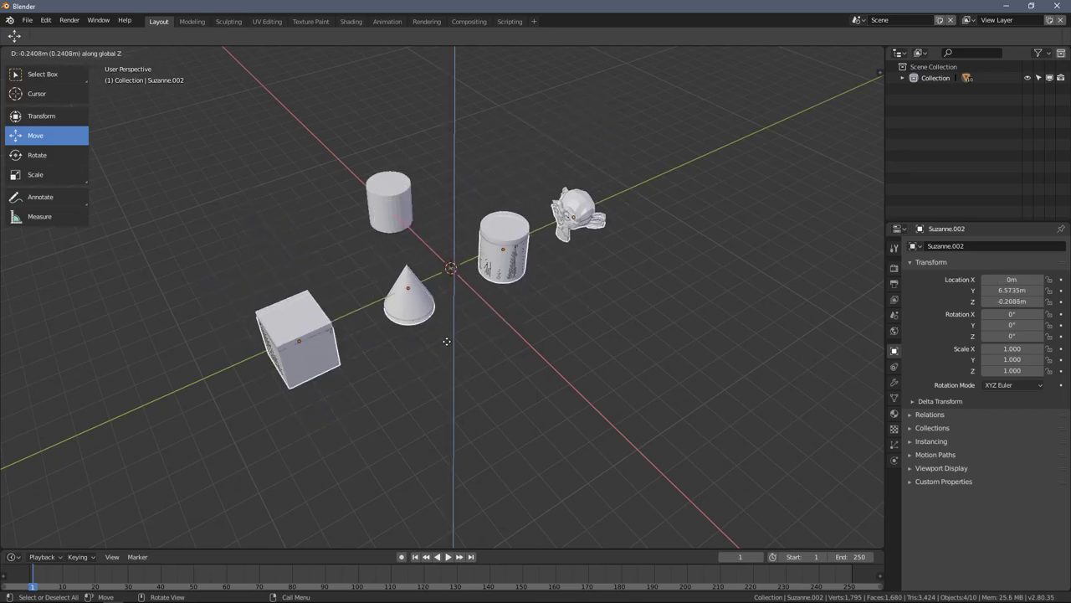
key(shift+z)
key(shift+z)
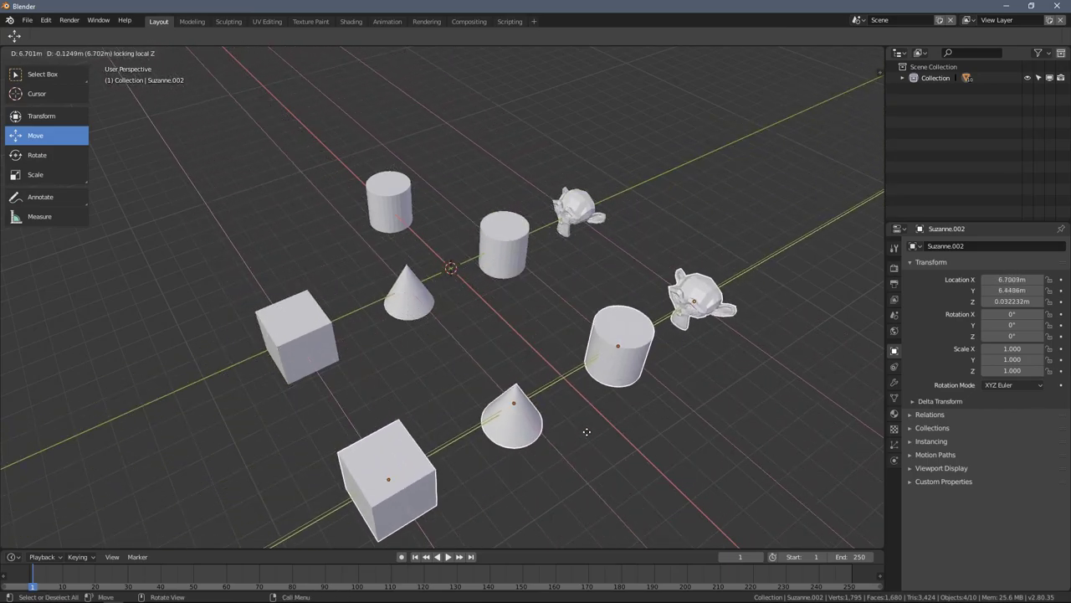
click(654, 391)
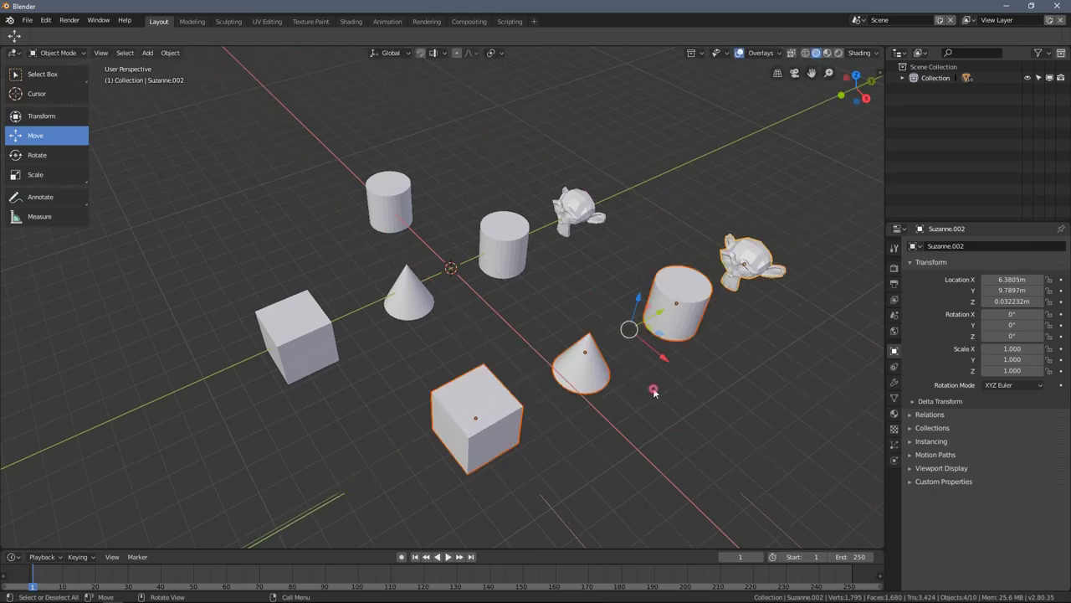
middle_drag(667, 331, 348, 272)
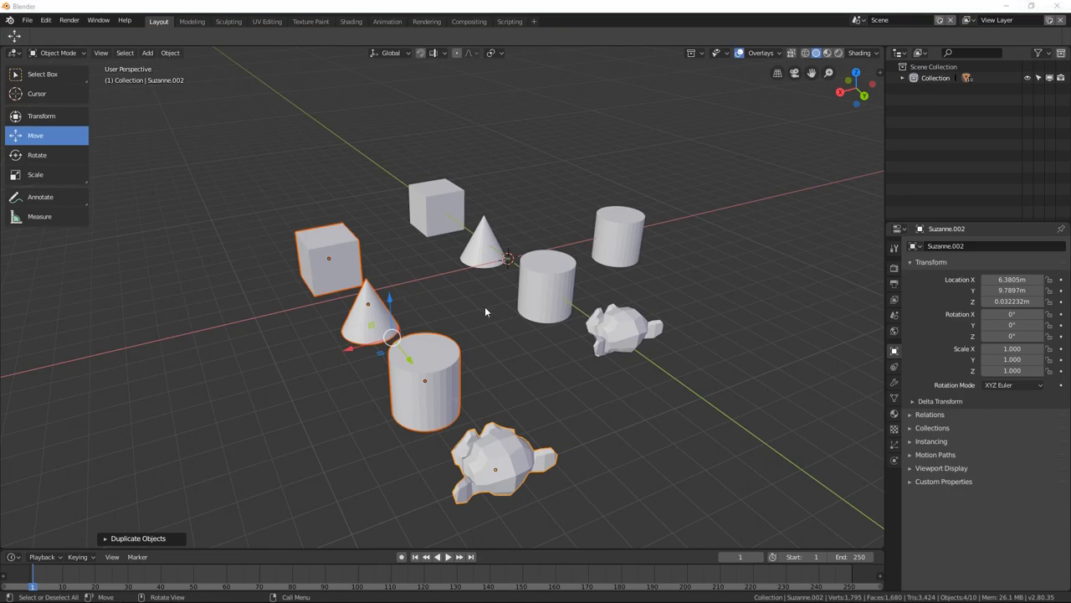
middle_drag(485, 308, 409, 300)
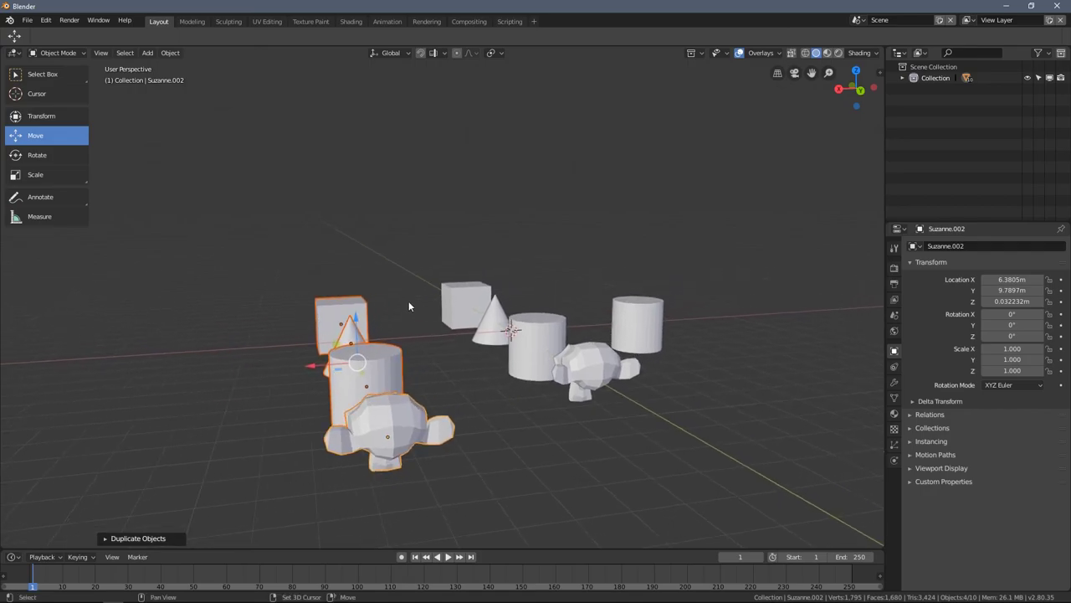
Duplicate the copied set twice more, placing one set raised above the others
right_click(401, 281)
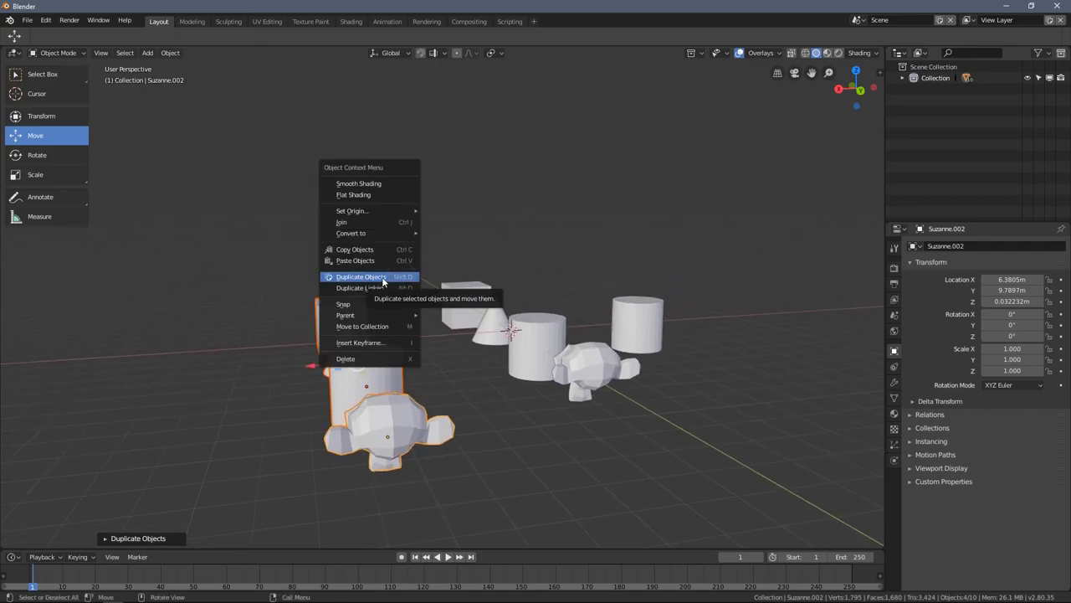
click(404, 281)
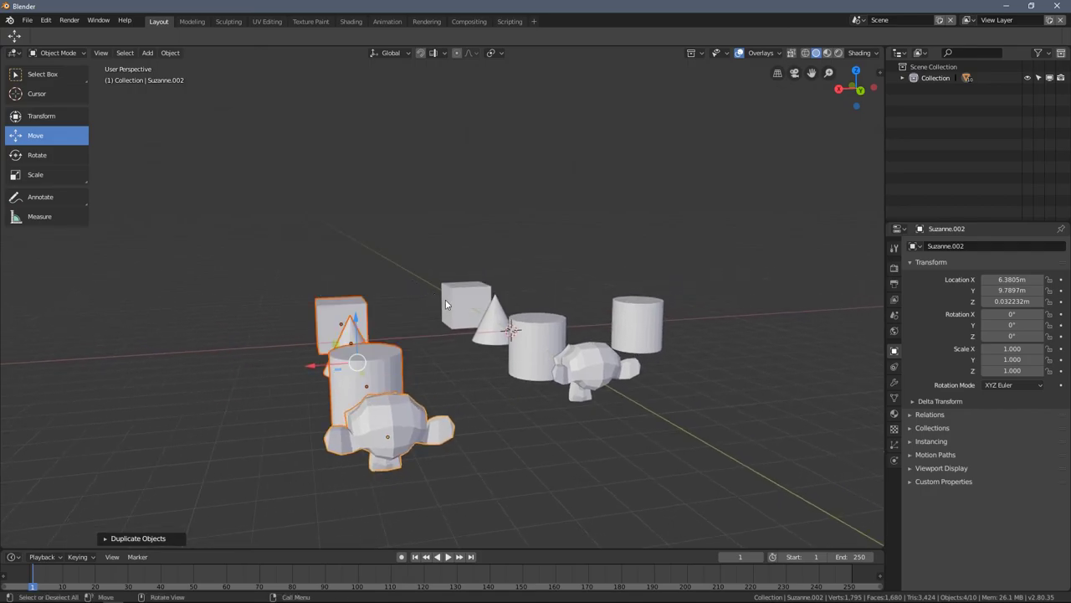
click(438, 294)
scroll(441, 296, down, 1)
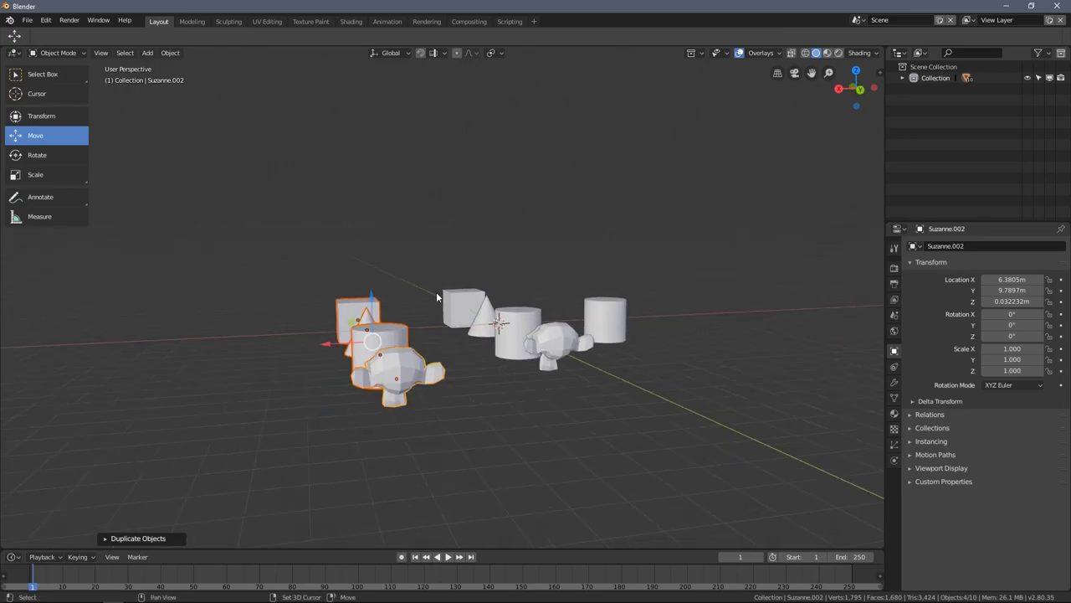
key(shift+d)
click(471, 205)
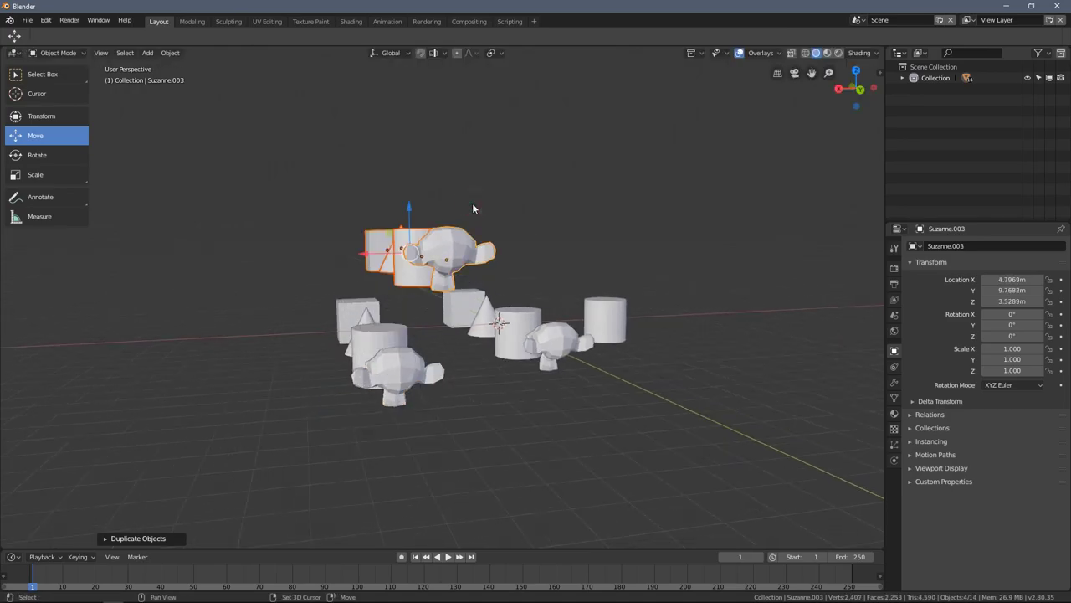
Keep duplicating sets along the arc to complete the ring of 30 objects
key(g)
click(553, 142)
key(shift+d)
click(633, 140)
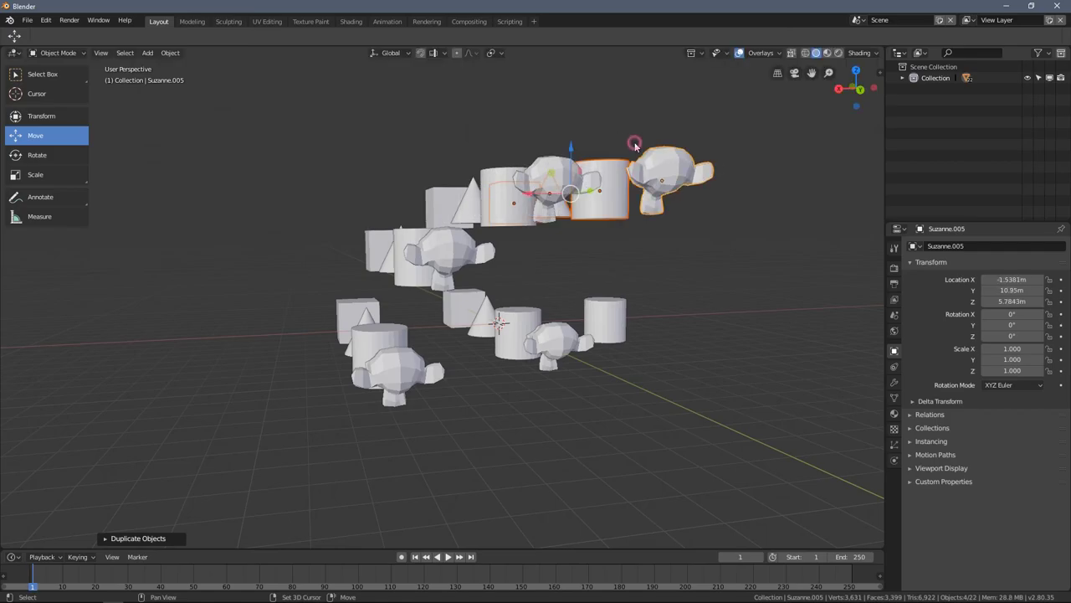
key(shift+d)
click(720, 288)
middle_drag(720, 289, 430, 249)
scroll(435, 251, down, 6)
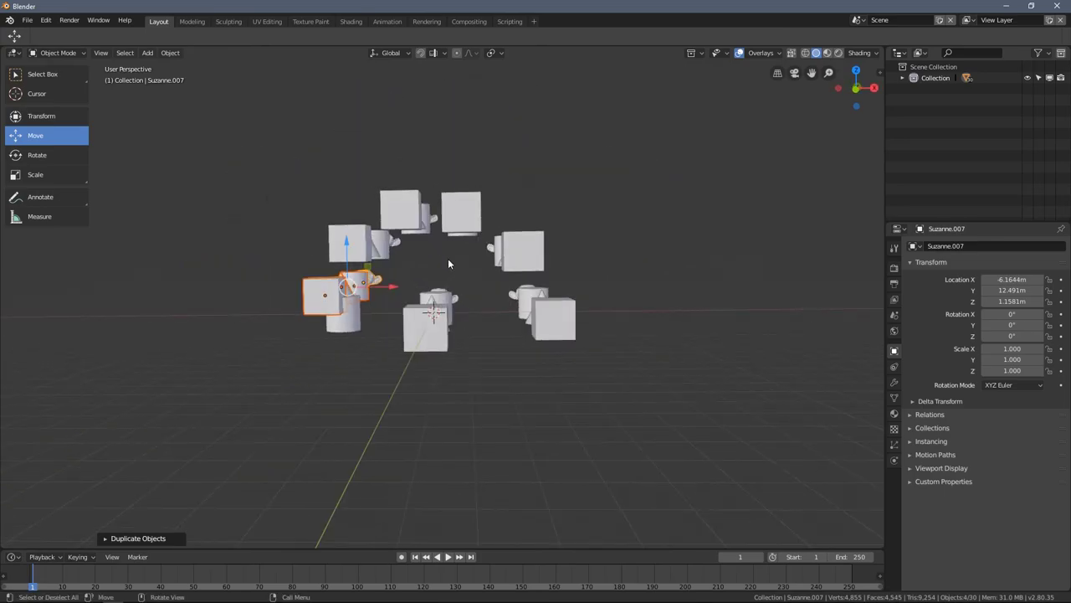
scroll(381, 251, up, 3)
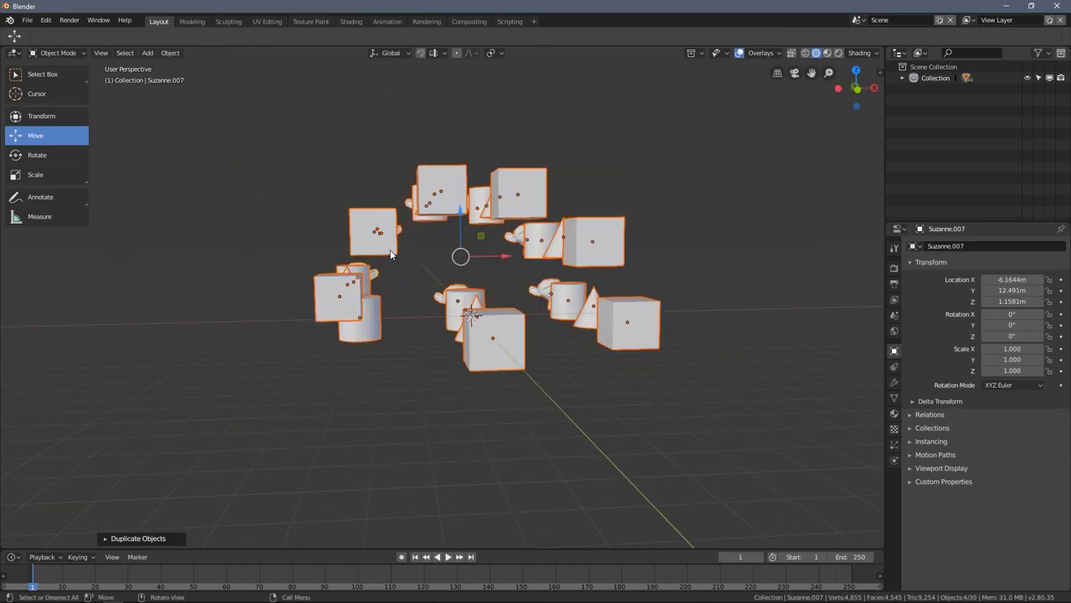
scroll(500, 230, down, 3)
middle_drag(500, 234, 499, 285)
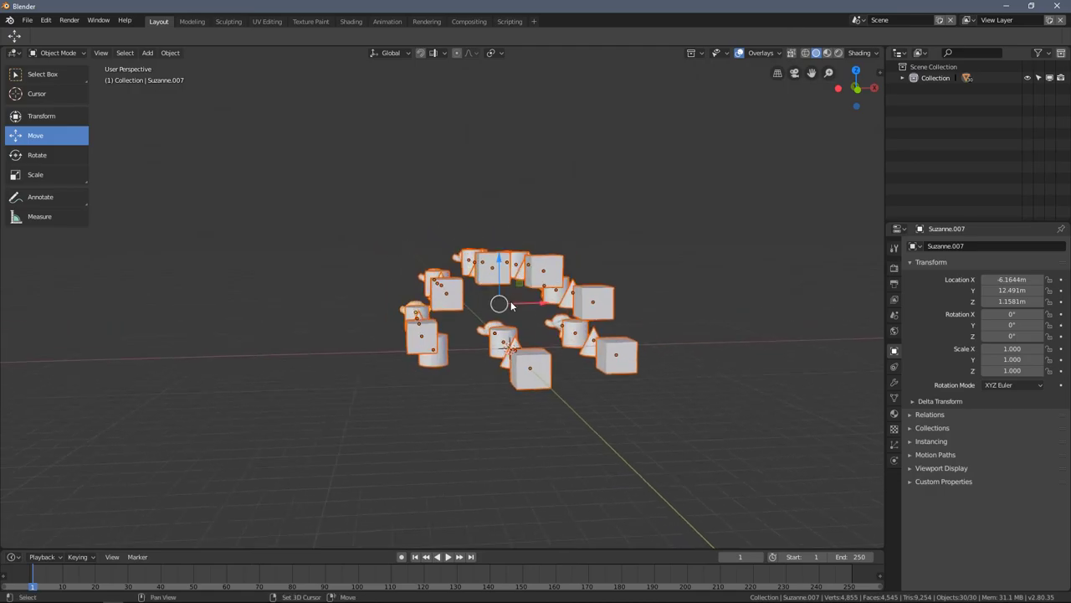
Duplicate the ring three times, placing the copies to the left, above and right
key(shift+d)
click(260, 324)
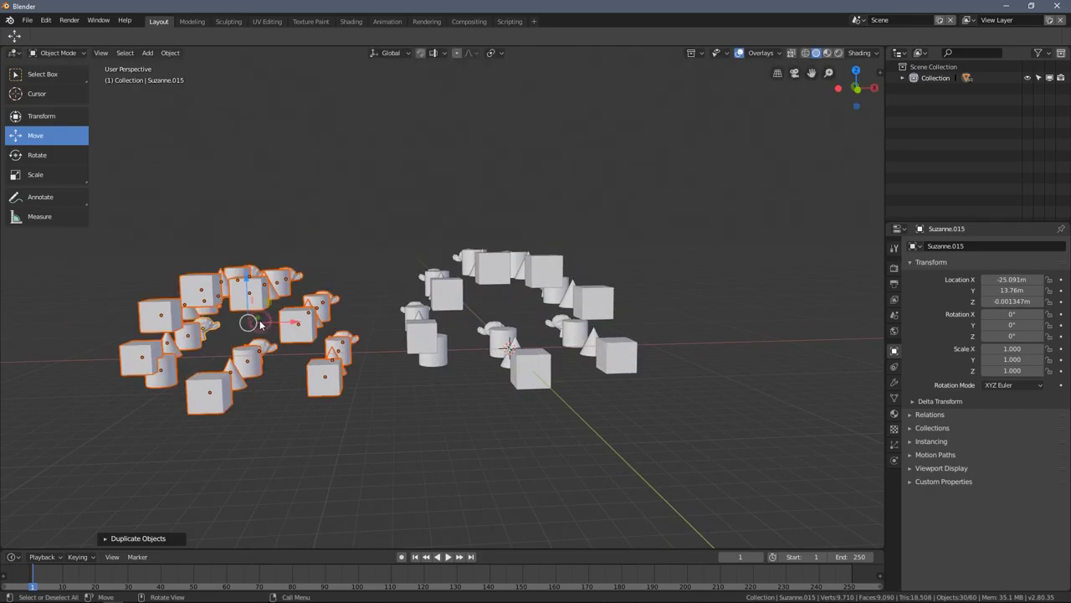
key(shift+d)
click(360, 163)
key(shift+d)
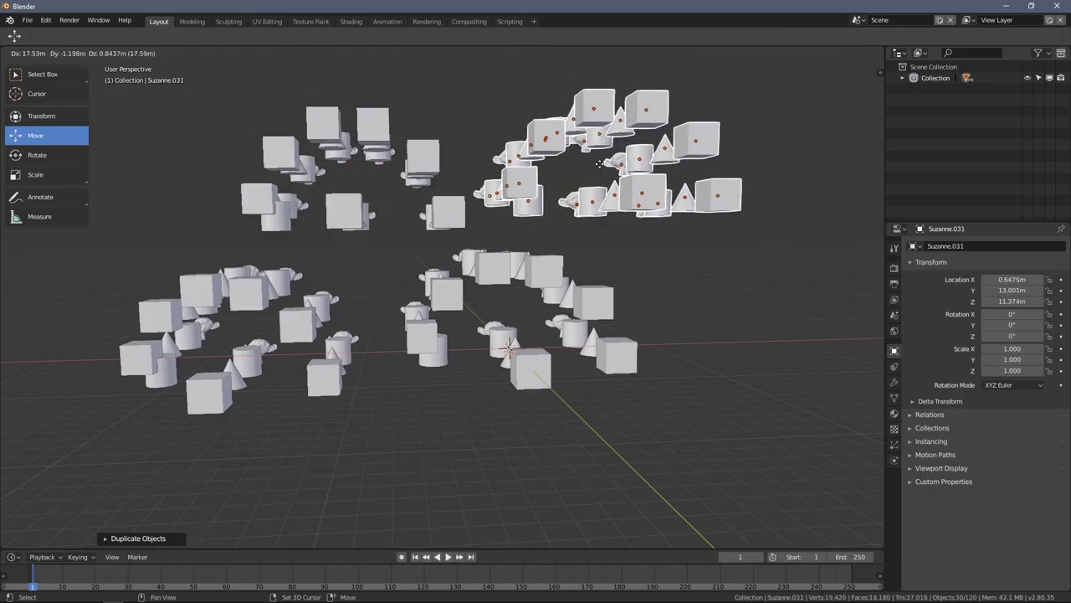
click(600, 163)
middle_drag(591, 168, 475, 309)
scroll(473, 241, up, 3)
scroll(465, 251, down, 6)
scroll(461, 260, up, 6)
scroll(452, 272, down, 5)
Select all 120 objects and duplicate the group three times, bringing it to 480
key(a)
scroll(459, 257, down, 3)
key(shift+d)
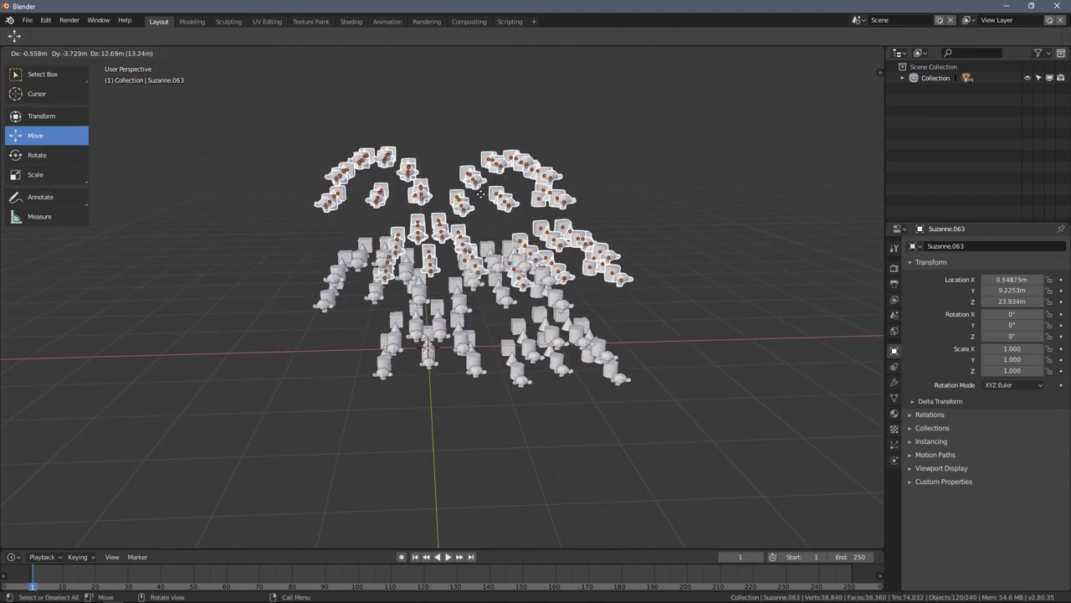
click(498, 189)
key(shift+d)
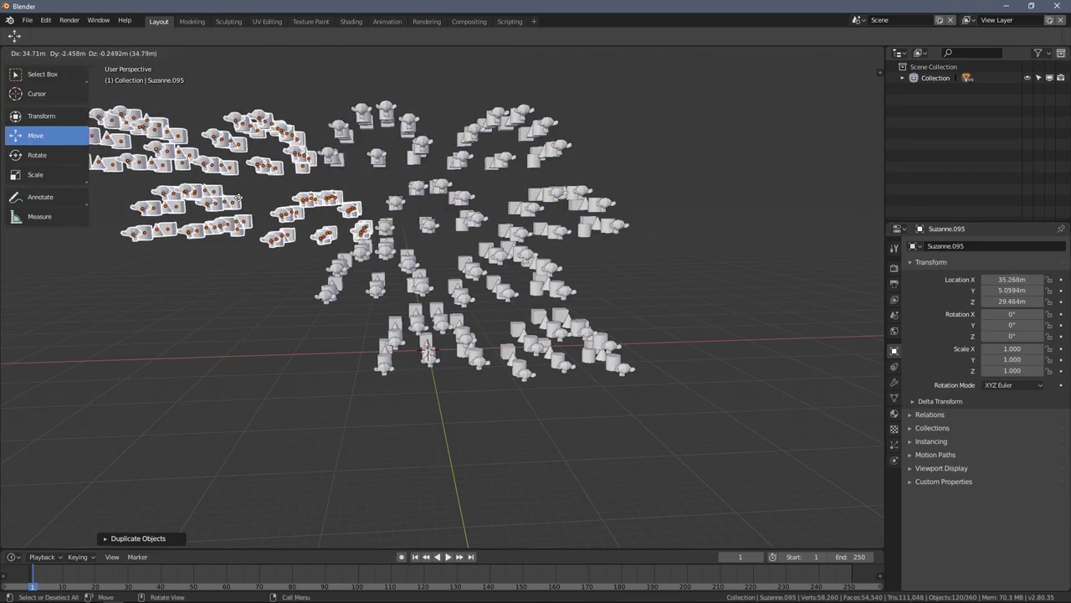
click(210, 203)
key(shift+d)
click(292, 316)
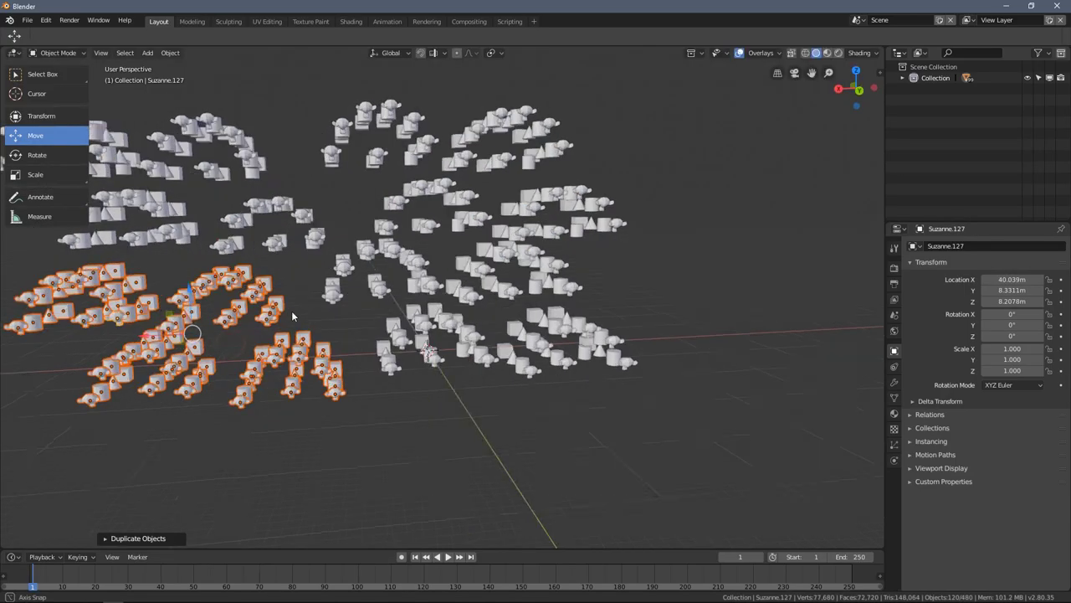
middle_drag(292, 315, 408, 311)
Duplicate all 480 objects along the Y axis, making 960
key(a)
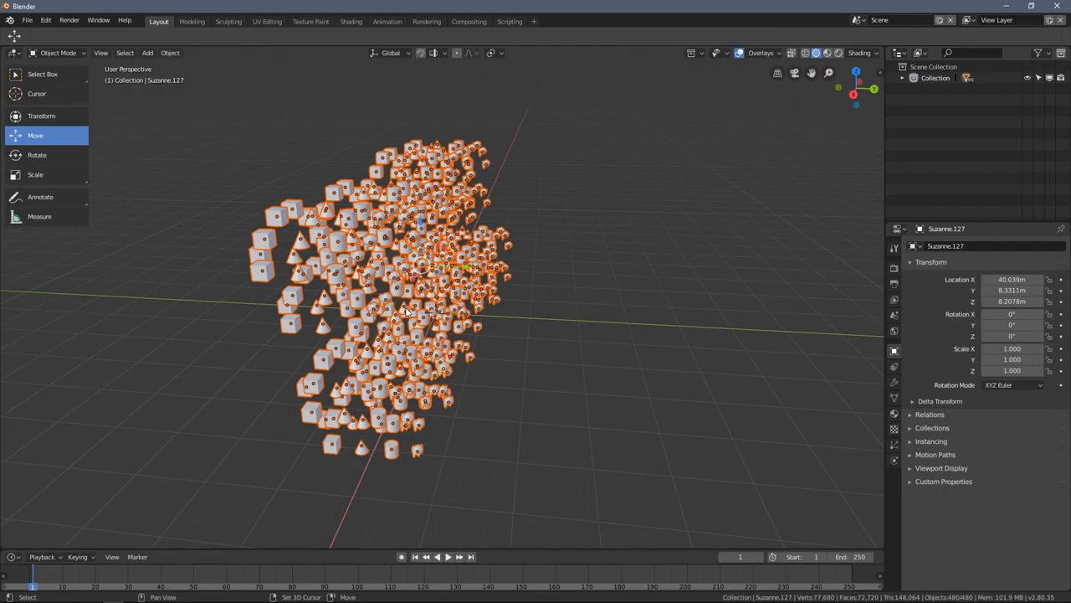
key(shift+d)
key(y)
click(536, 335)
middle_drag(536, 335, 594, 342)
scroll(605, 343, up, 3)
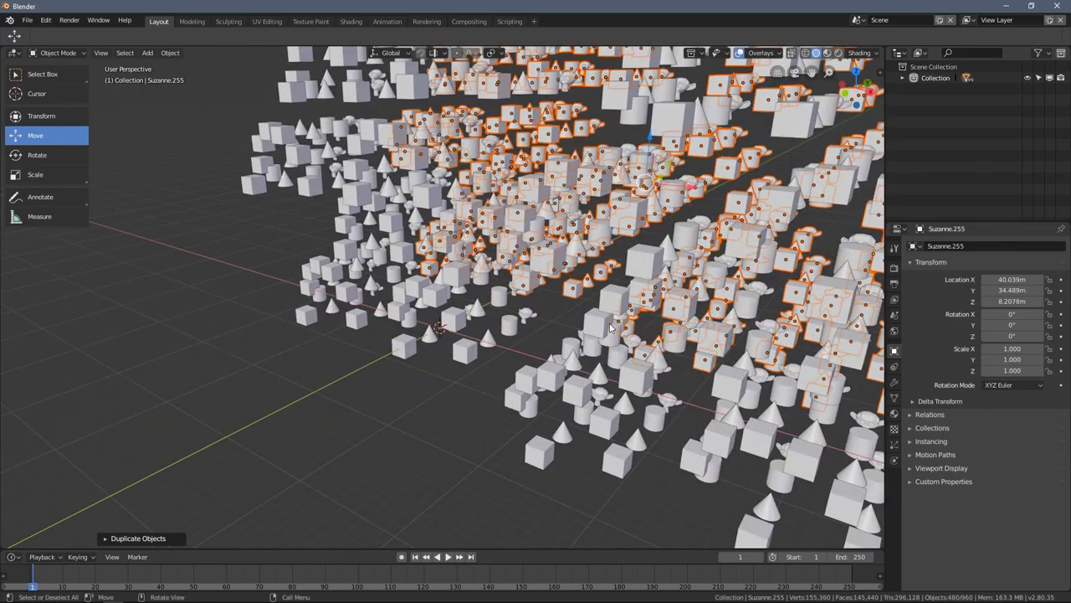
scroll(610, 328, down, 5)
Duplicate all 960 objects along the X axis to reach 1,920, then deselect everything
key(a)
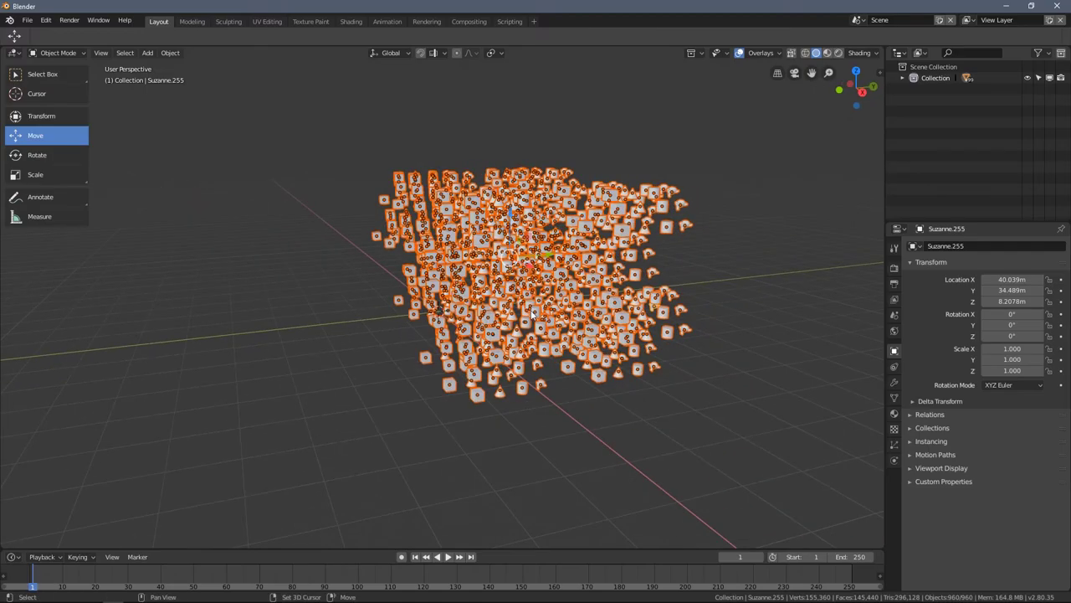
key(shift+d)
key(x)
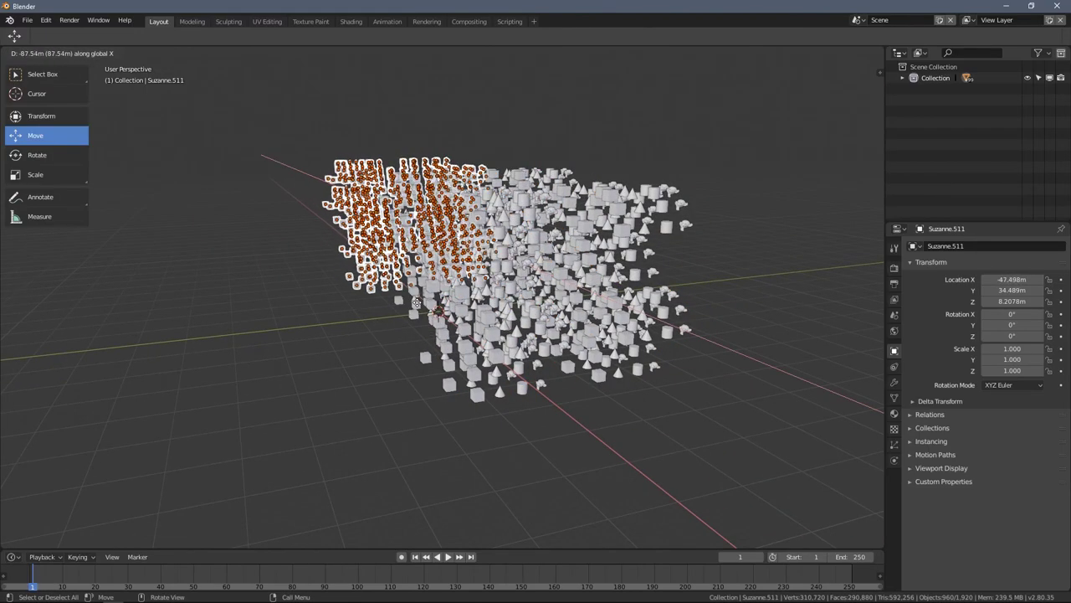
click(416, 301)
middle_drag(416, 301, 402, 335)
click(379, 361)
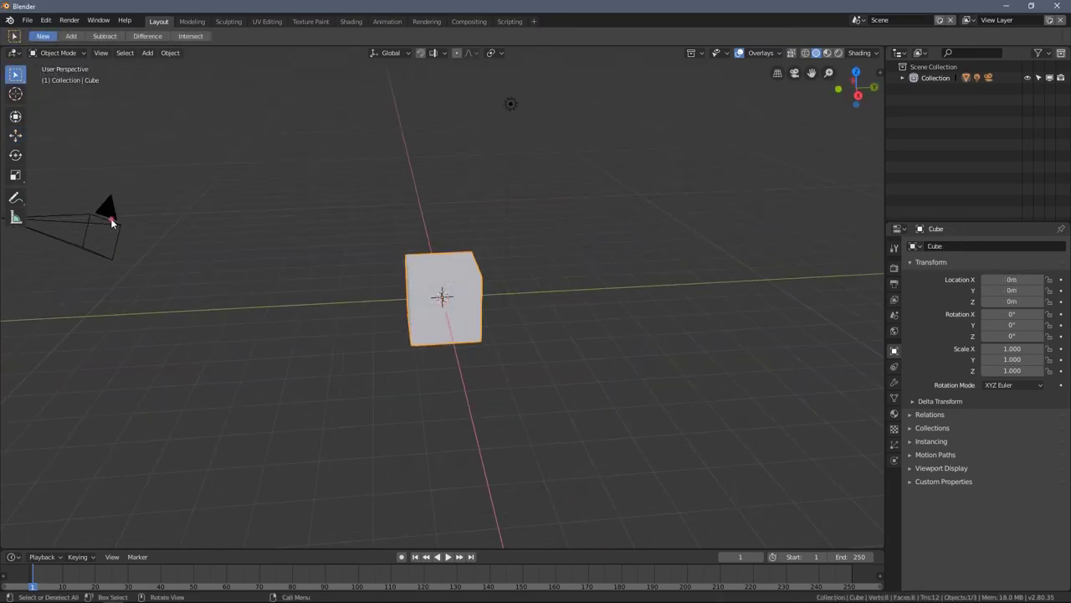
Delete the default camera, light and cube
shift+middle_drag(391, 191, 412, 271)
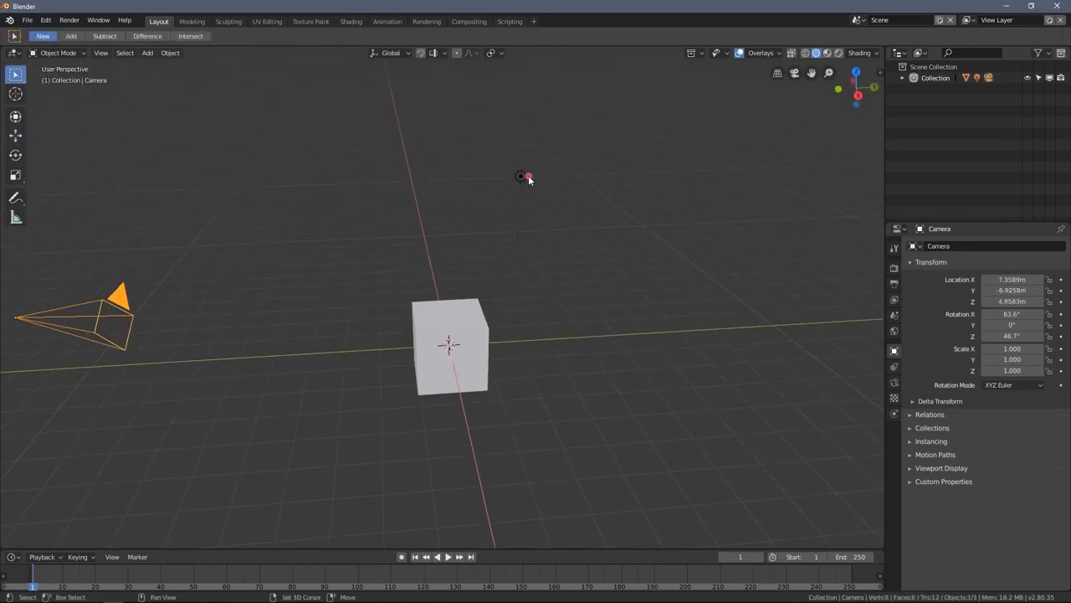
key(x)
click(454, 201)
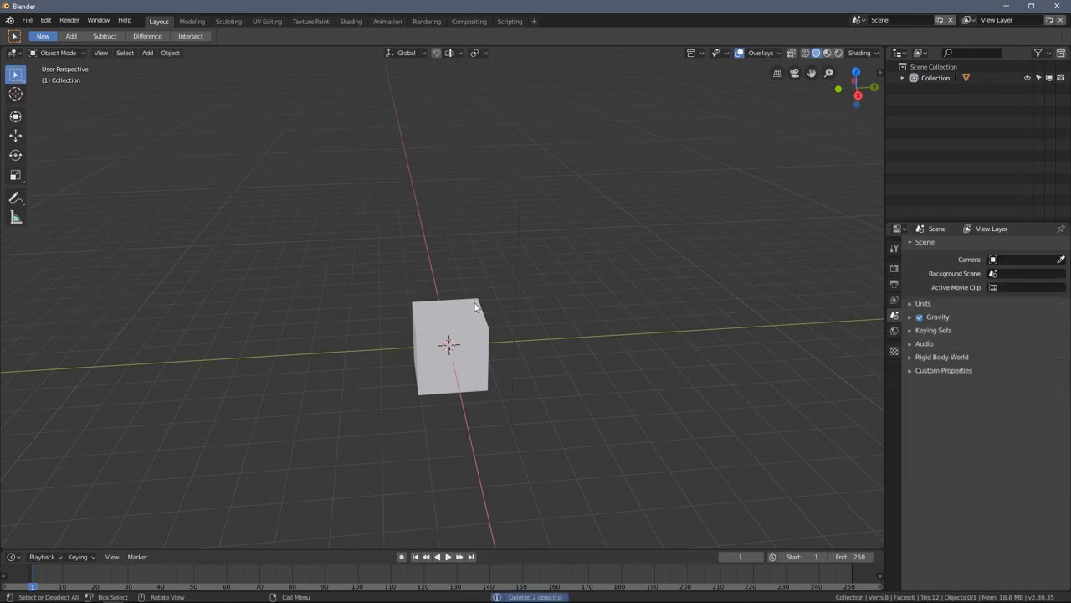
middle_drag(472, 316, 454, 299)
click(458, 325)
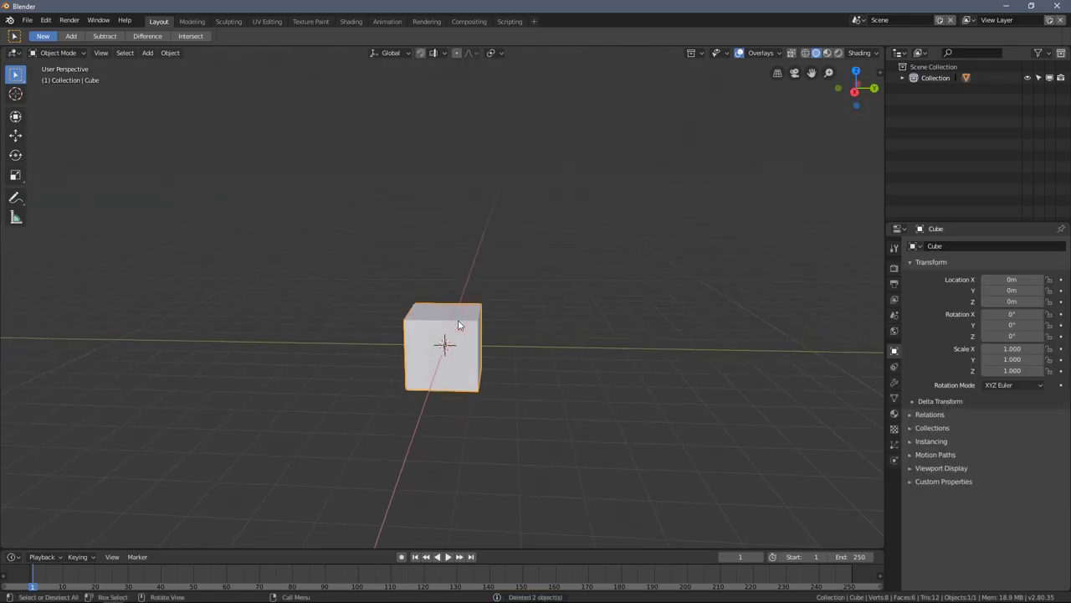
click(458, 322)
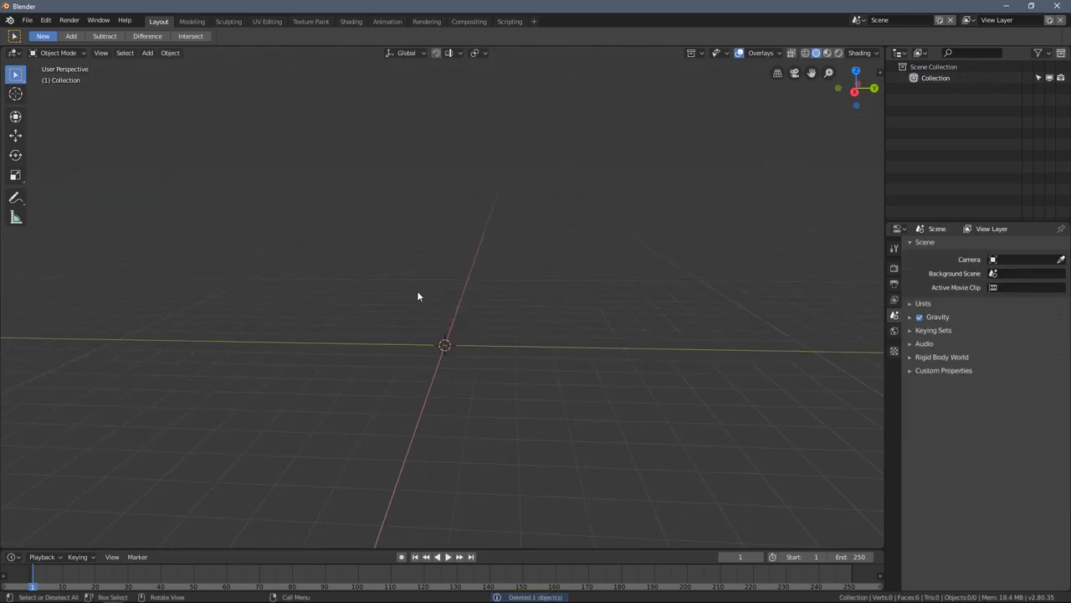
Add a plane at the origin and scale it up to 9.979 as the ground
key(shift+a)
click(473, 292)
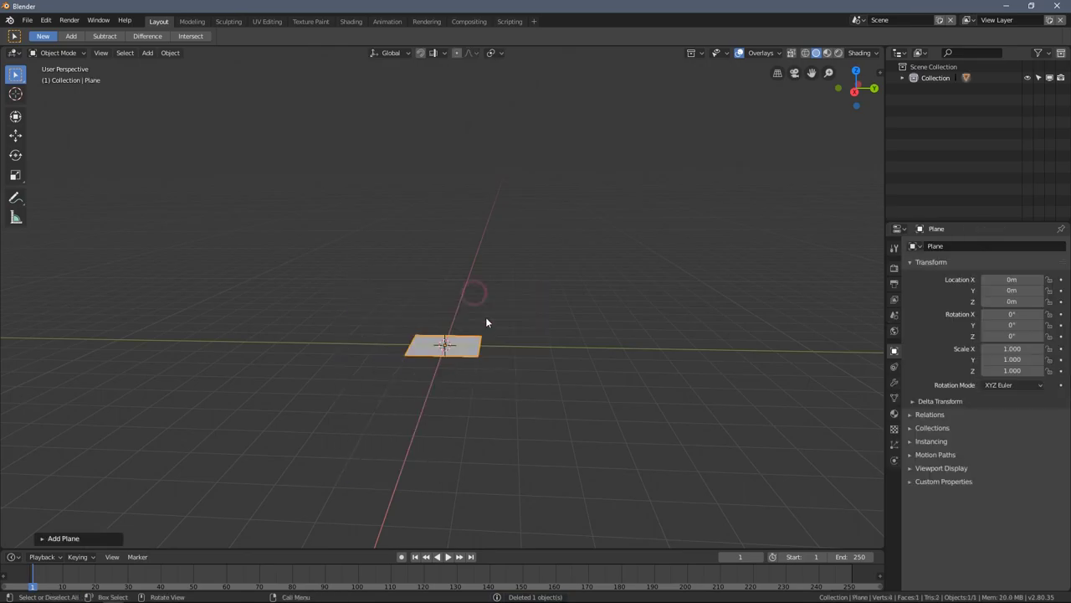
middle_drag(486, 322, 505, 369)
key(s)
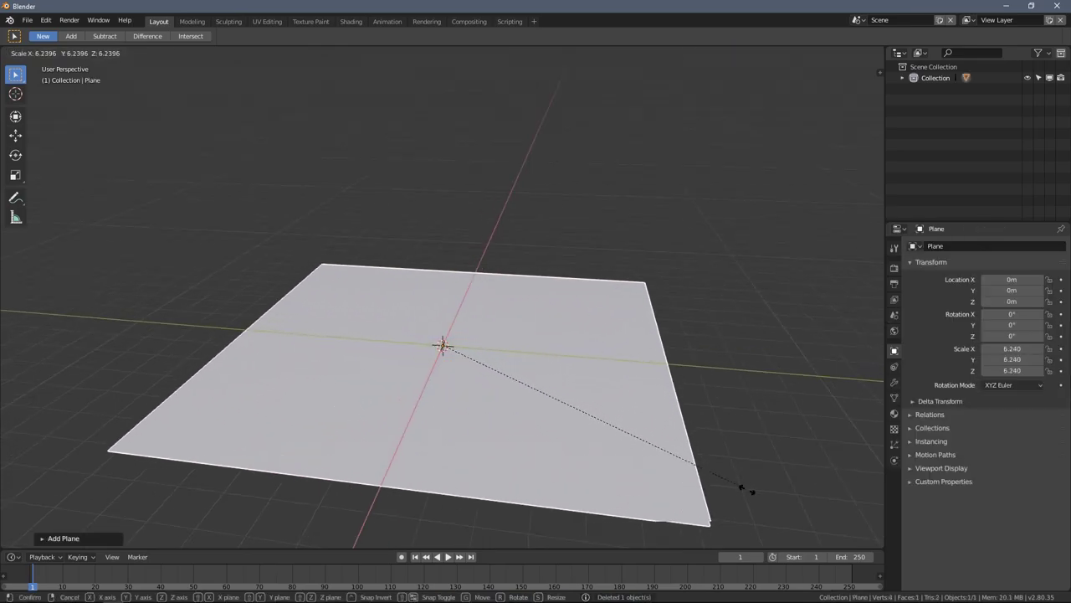
click(768, 500)
click(147, 53)
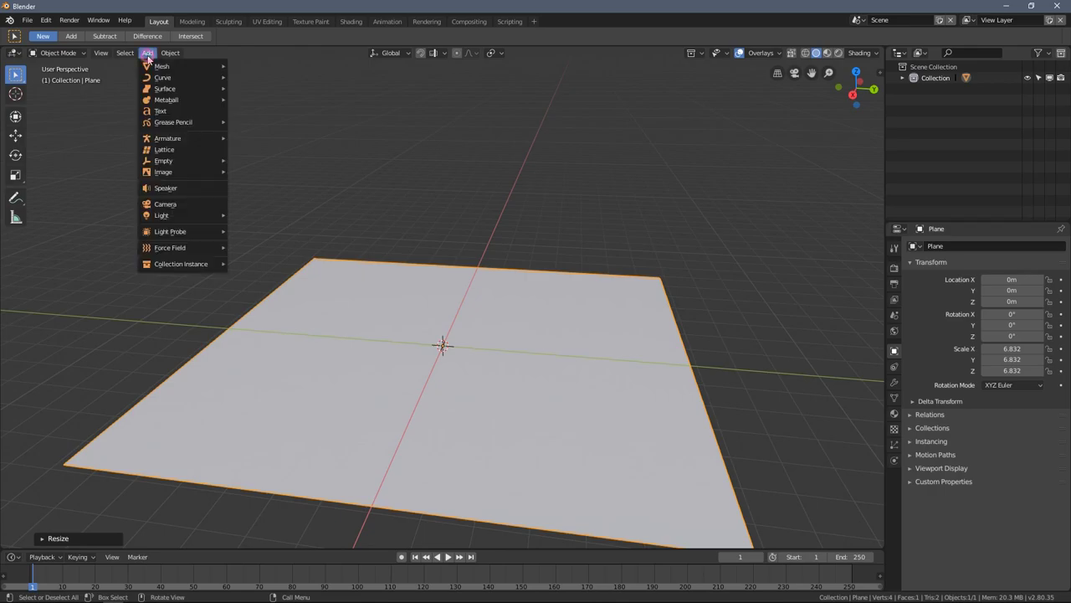
mouse_move(149, 66)
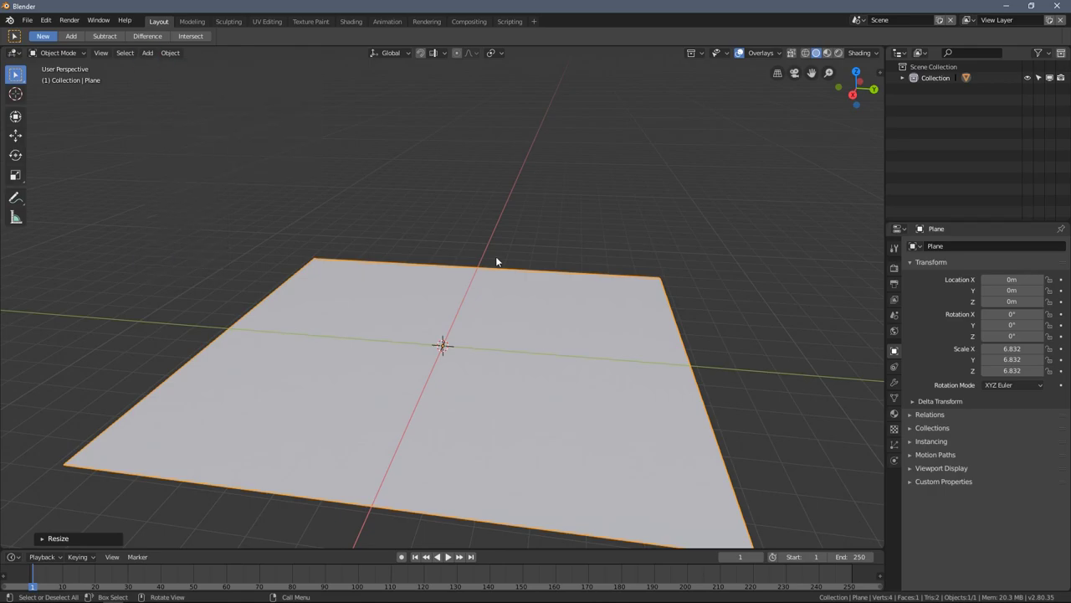
middle_drag(496, 257, 426, 230)
key(shift+a)
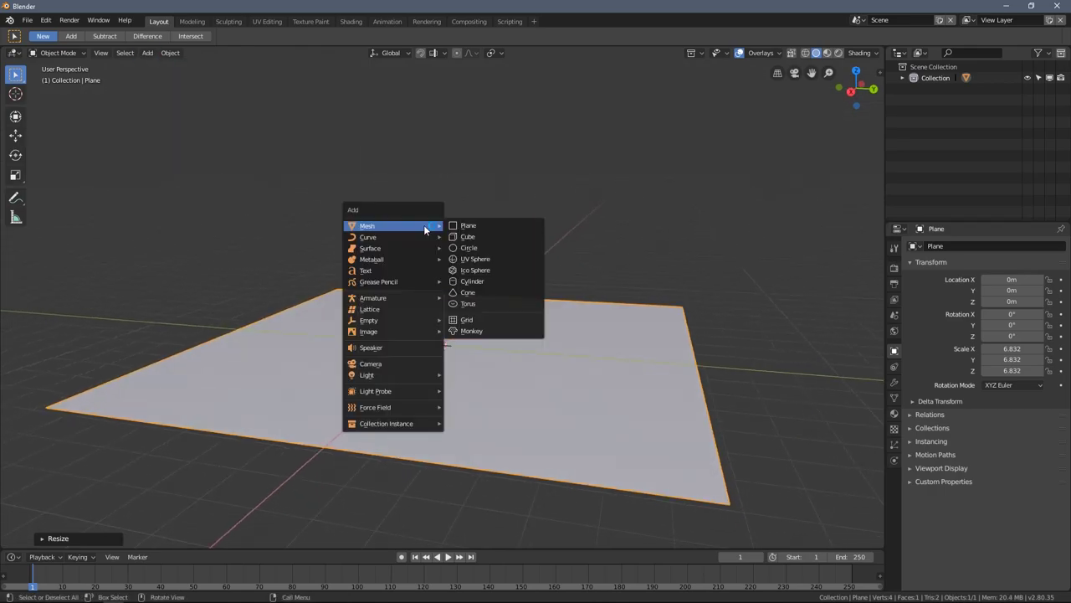
mouse_move(397, 224)
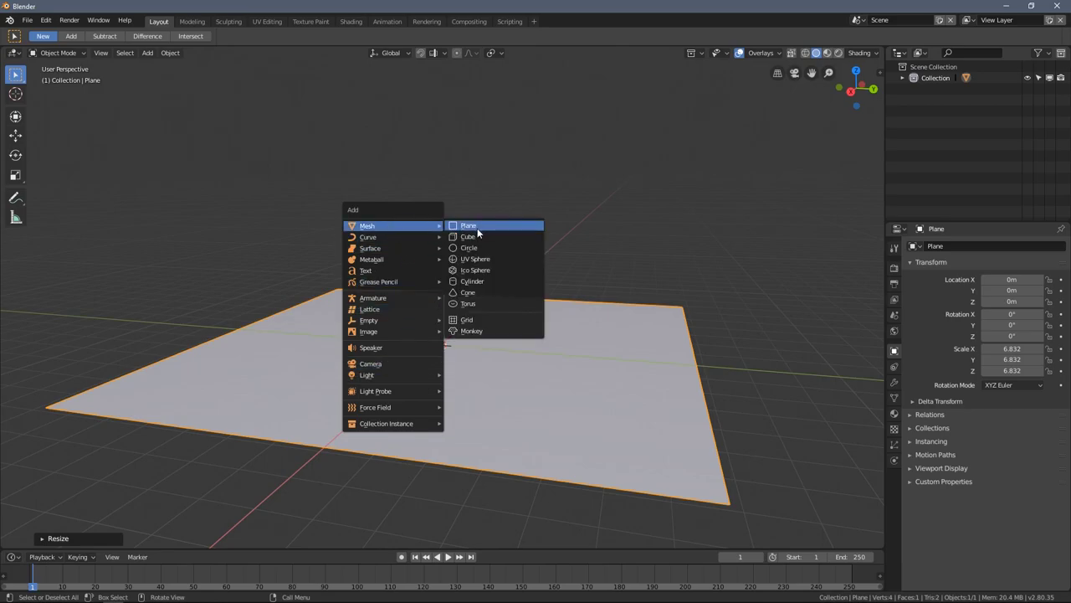
key(s)
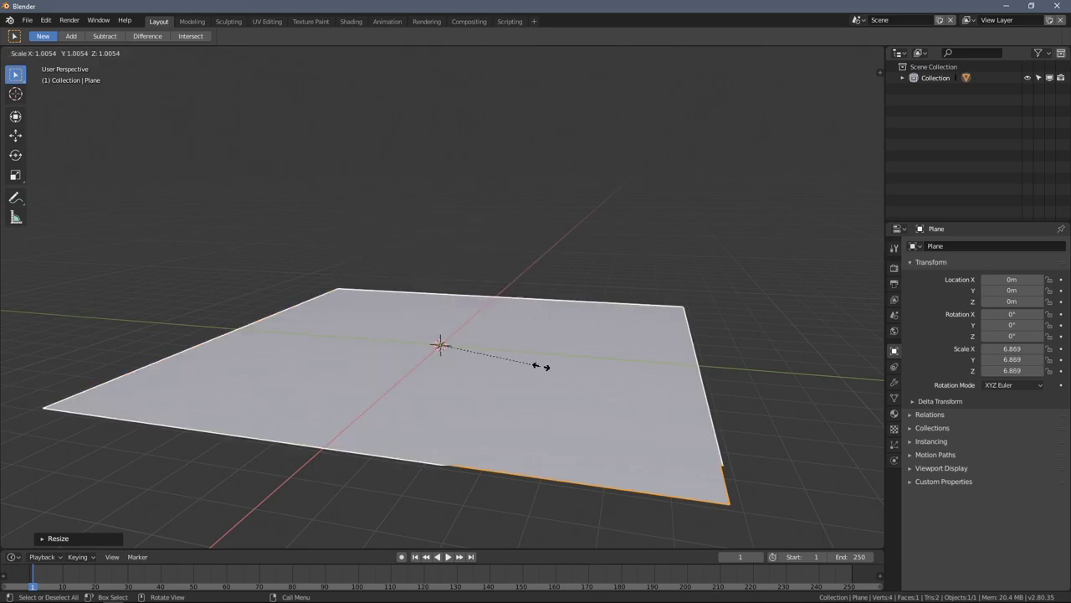
click(581, 394)
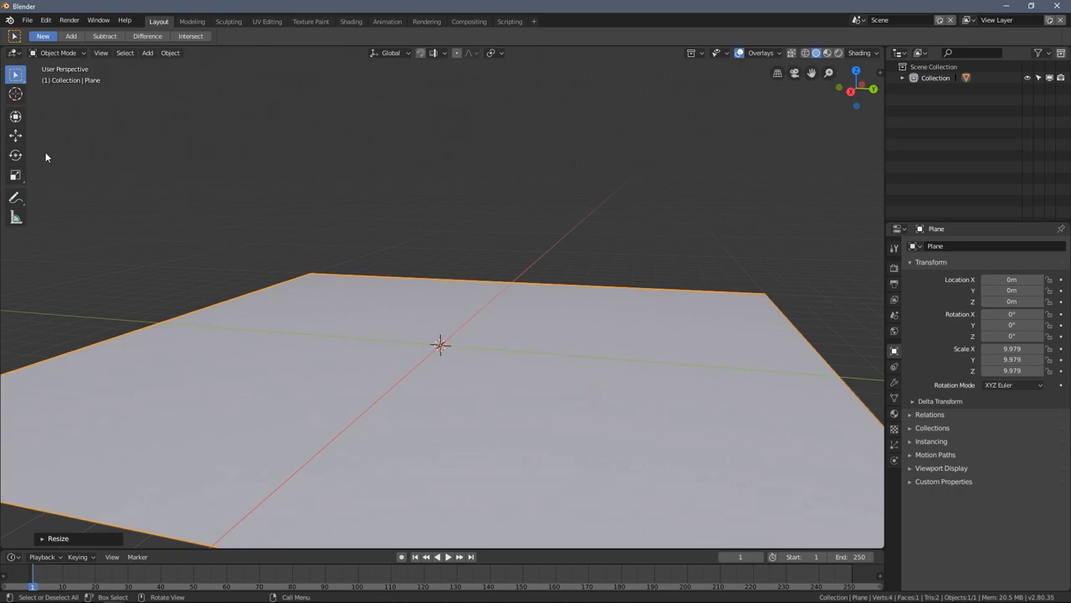
Add a cylinder and raise it vertically onto the ground plane
middle_drag(484, 303, 449, 297)
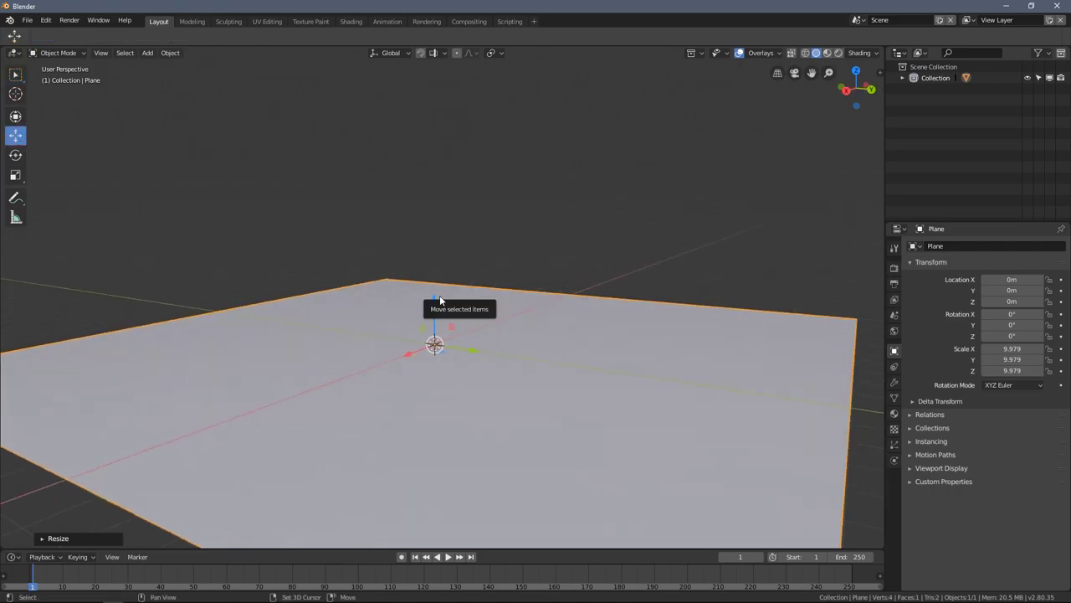
key(shift+a)
mouse_move(428, 253)
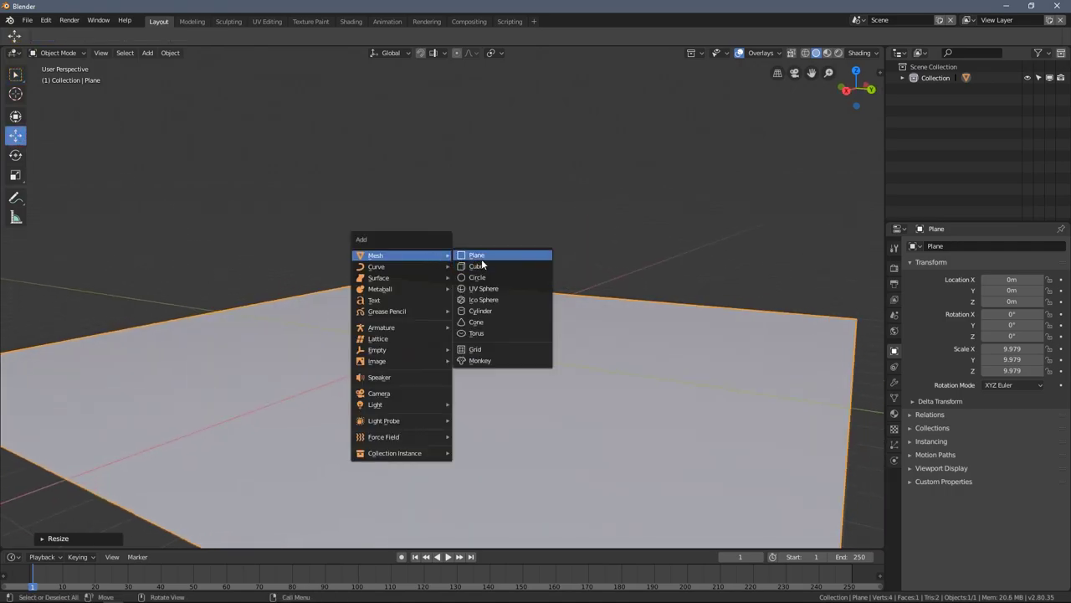
click(500, 310)
scroll(508, 332, up, 4)
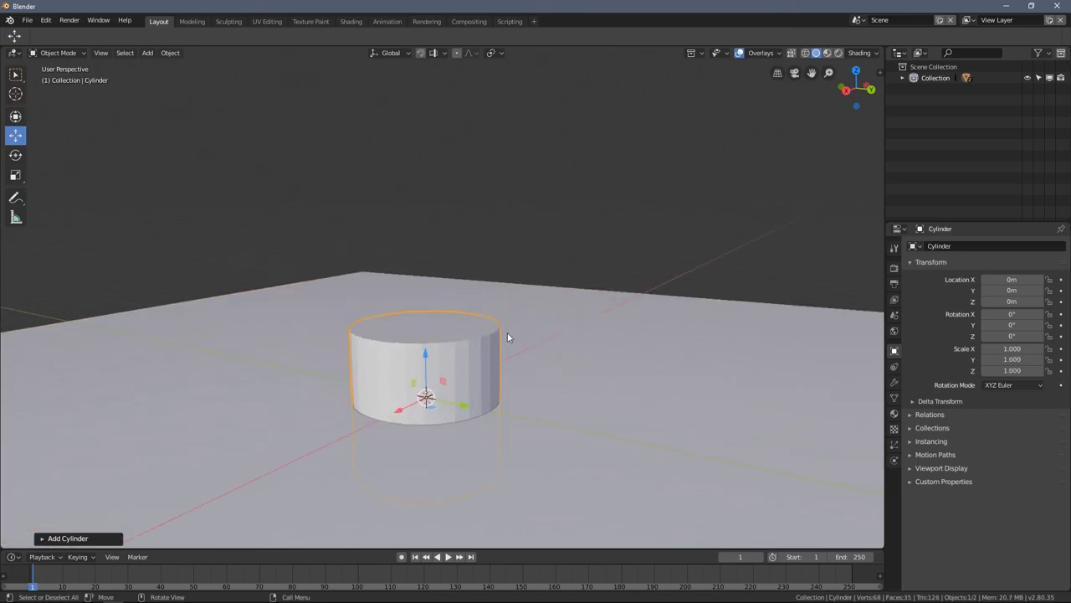
key(g)
key(z)
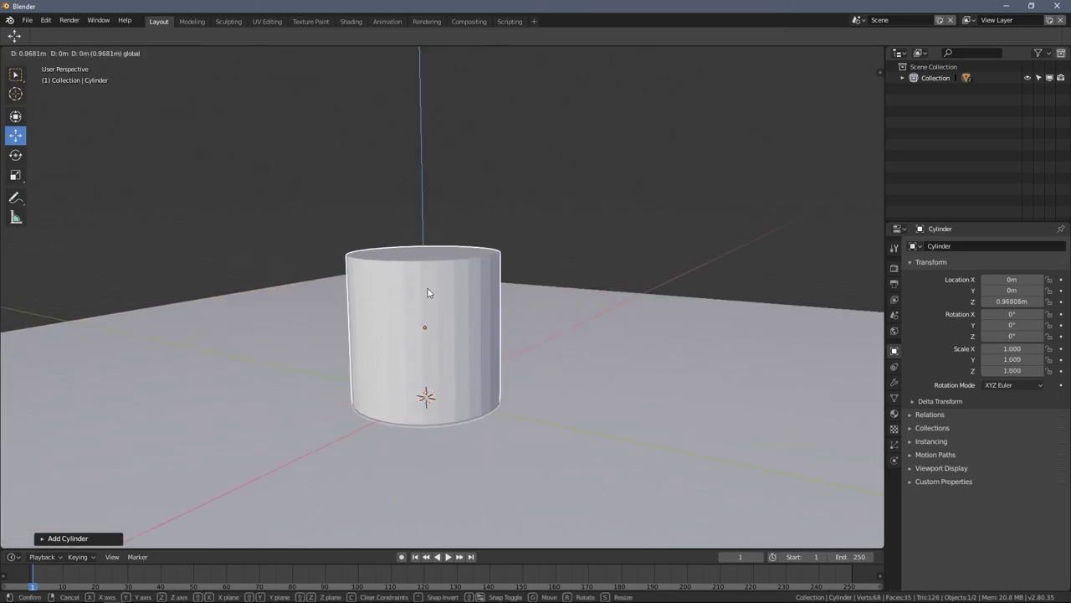
click(428, 292)
Slim the cylinder to 0.166 wide and 0.808 tall, then lower it to the ground
key(s)
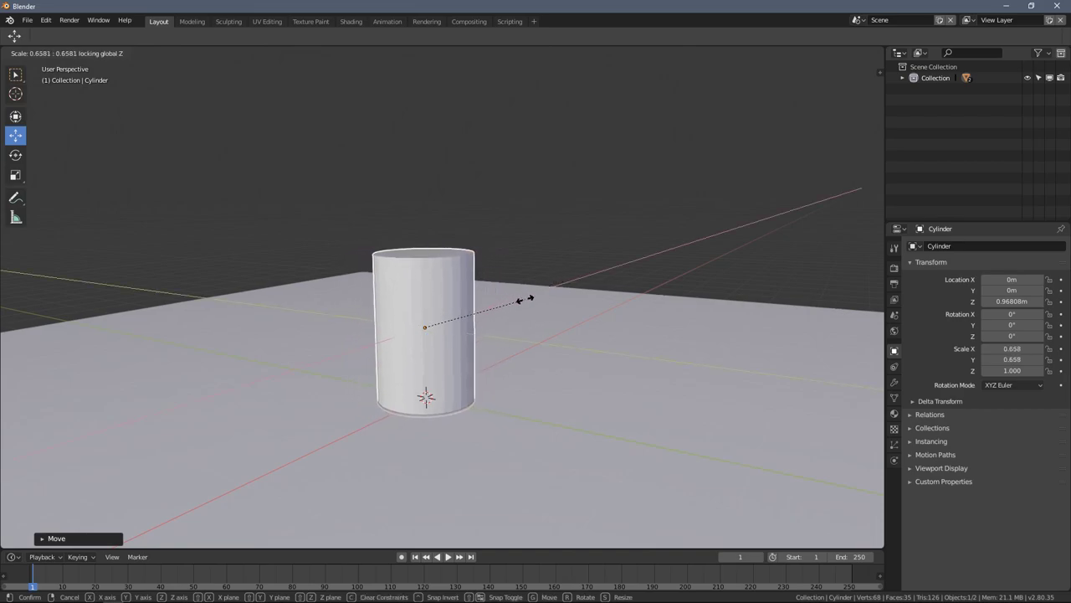
click(452, 326)
key(s)
key(z)
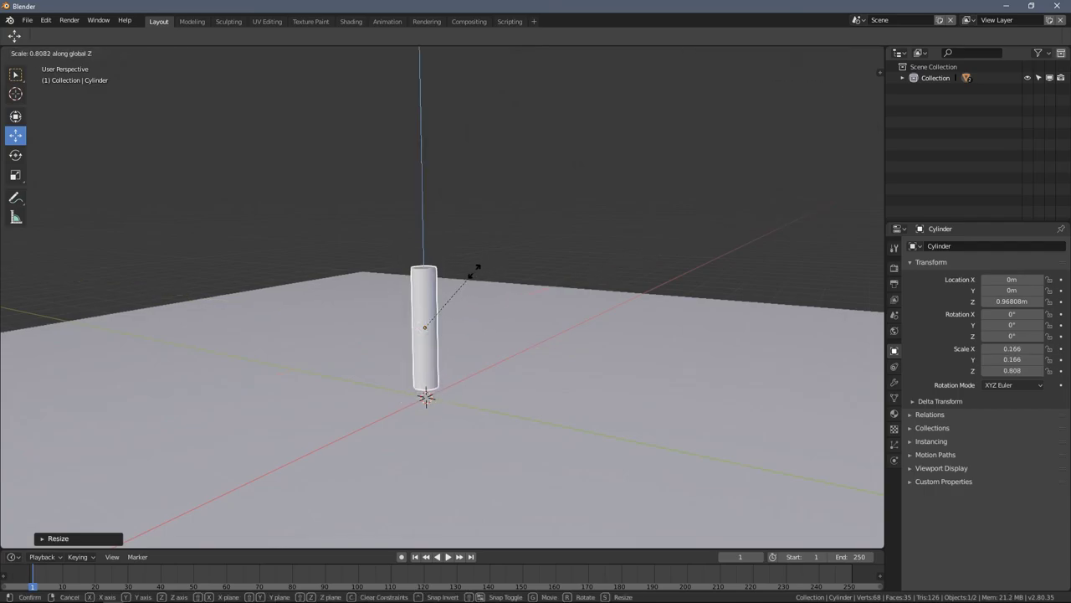
click(476, 269)
key(g)
key(z)
click(428, 307)
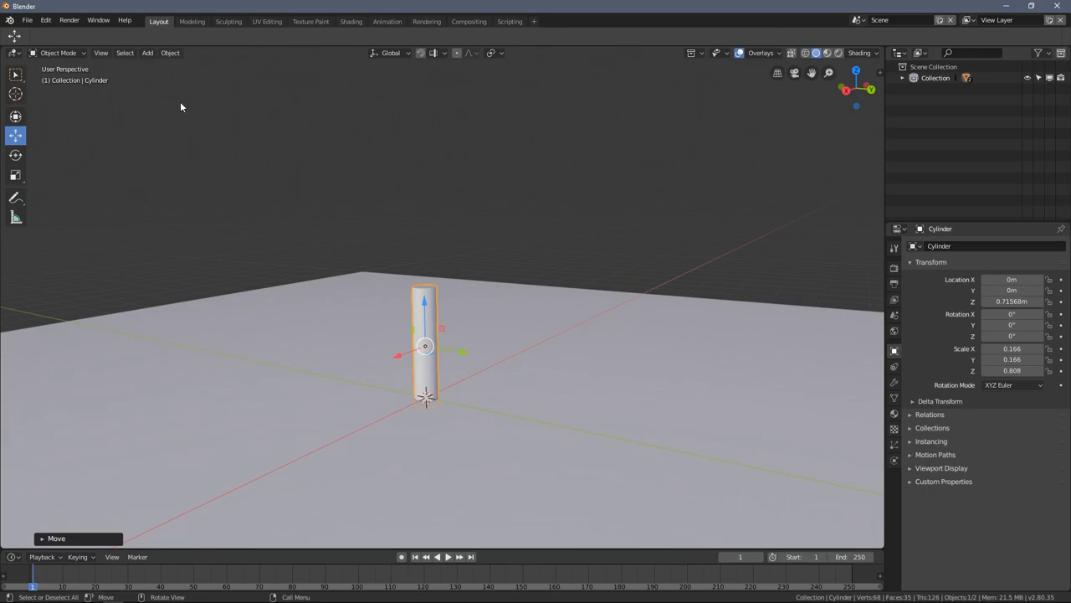
key(shift+a)
Add a UV sphere and raise it onto the top of the trunk
mouse_move(234, 121)
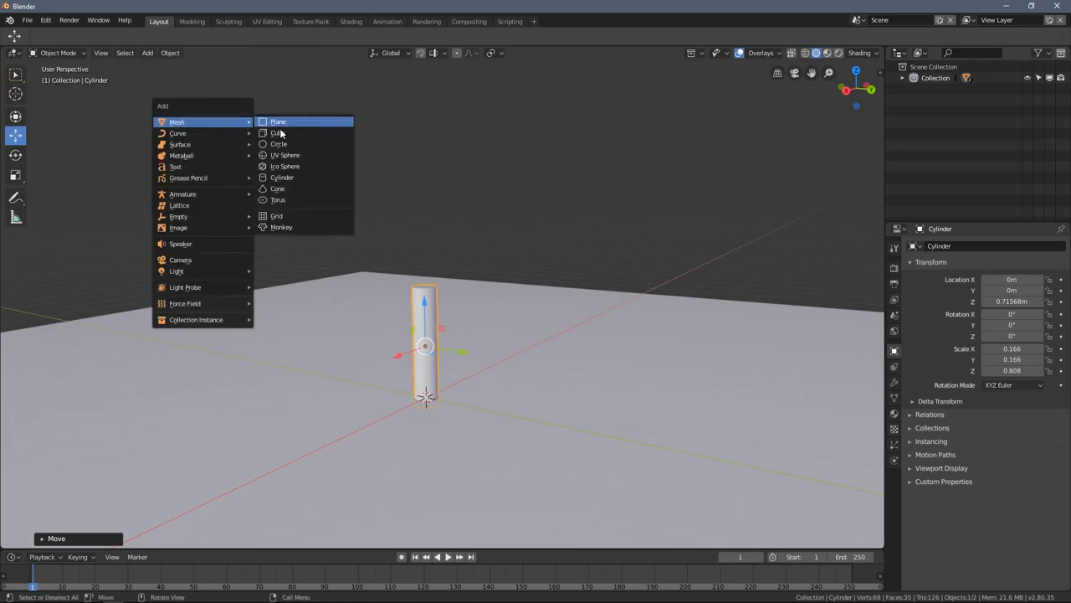
click(298, 155)
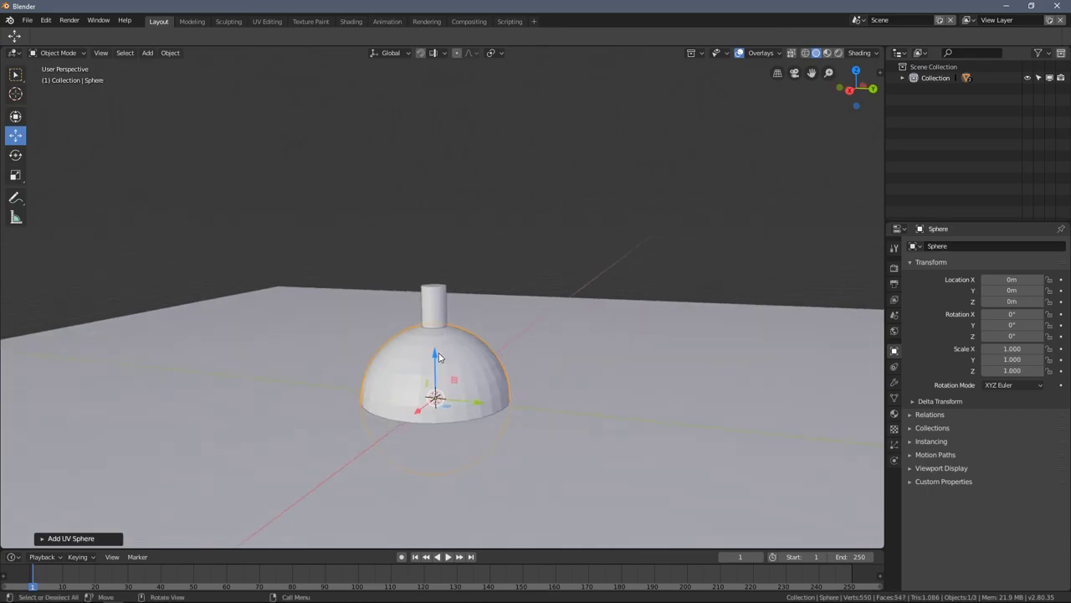
key(g)
key(z)
click(481, 285)
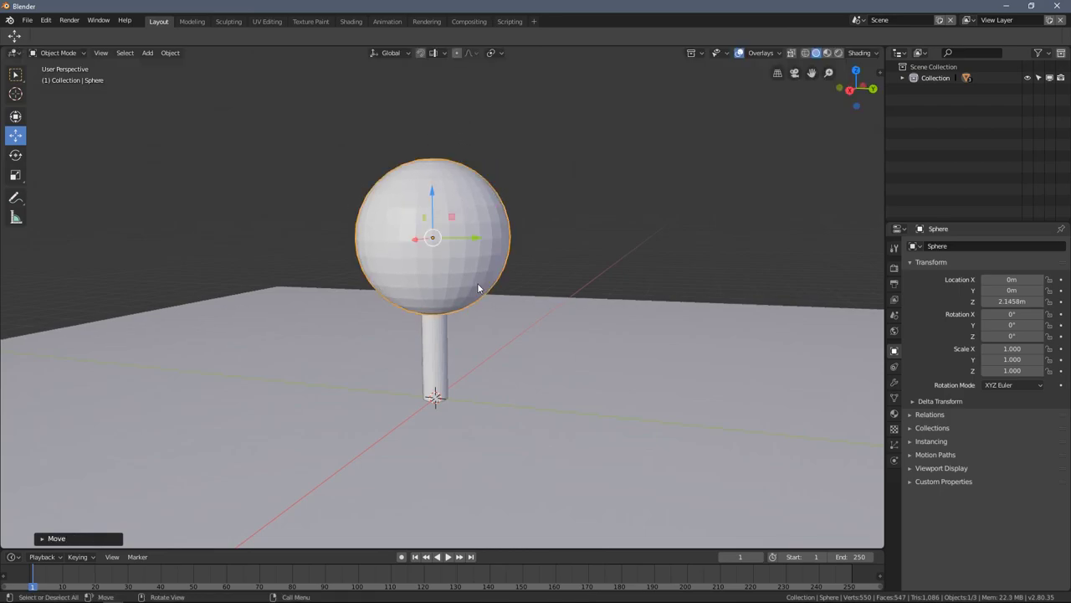
middle_drag(481, 286, 427, 335)
scroll(444, 316, down, 2)
scroll(420, 341, up, 2)
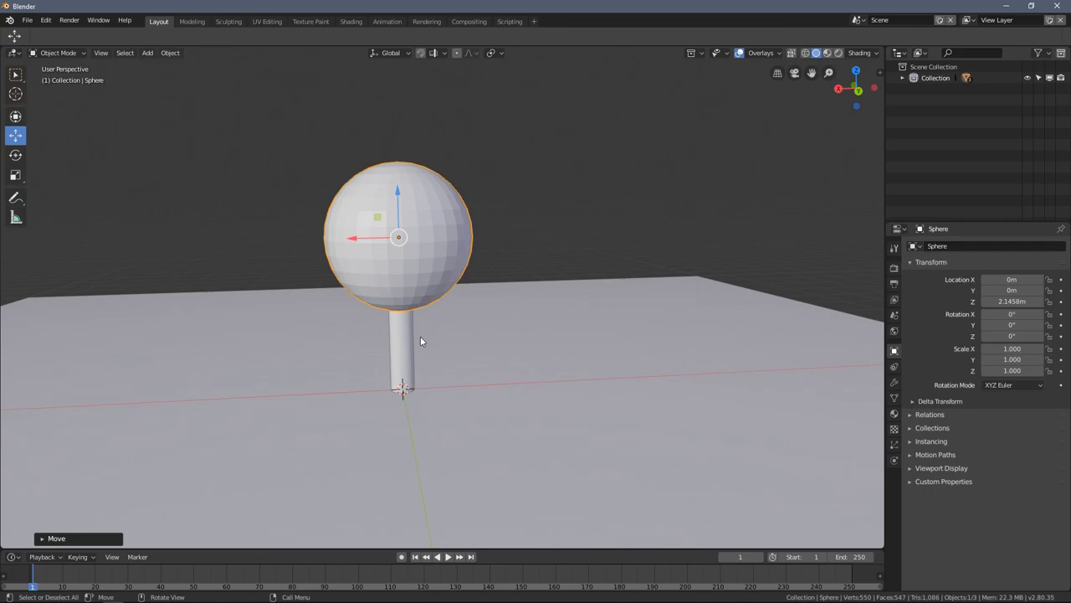
Duplicate the trunk and place the copy beside the lollipop tree
right_click(407, 344)
key(Escape)
scroll(435, 332, down, 2)
right_click(446, 312)
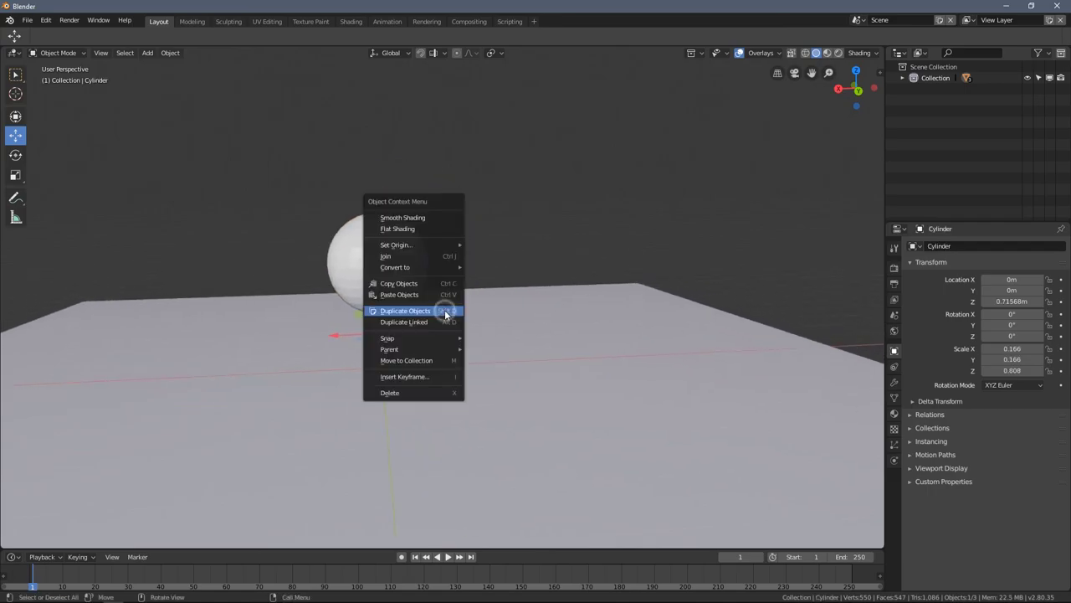
click(439, 312)
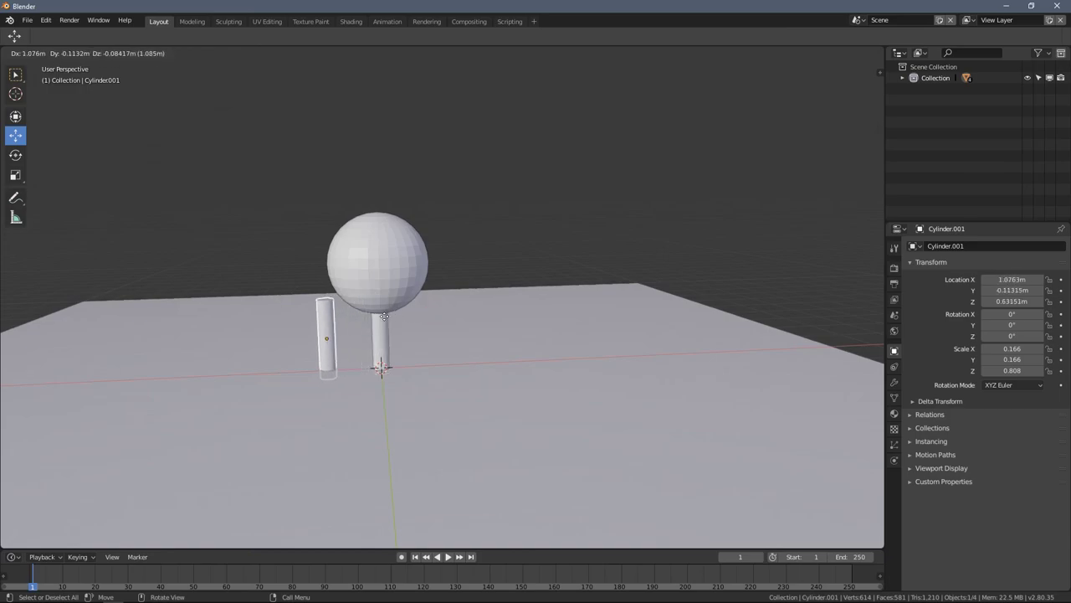
click(606, 321)
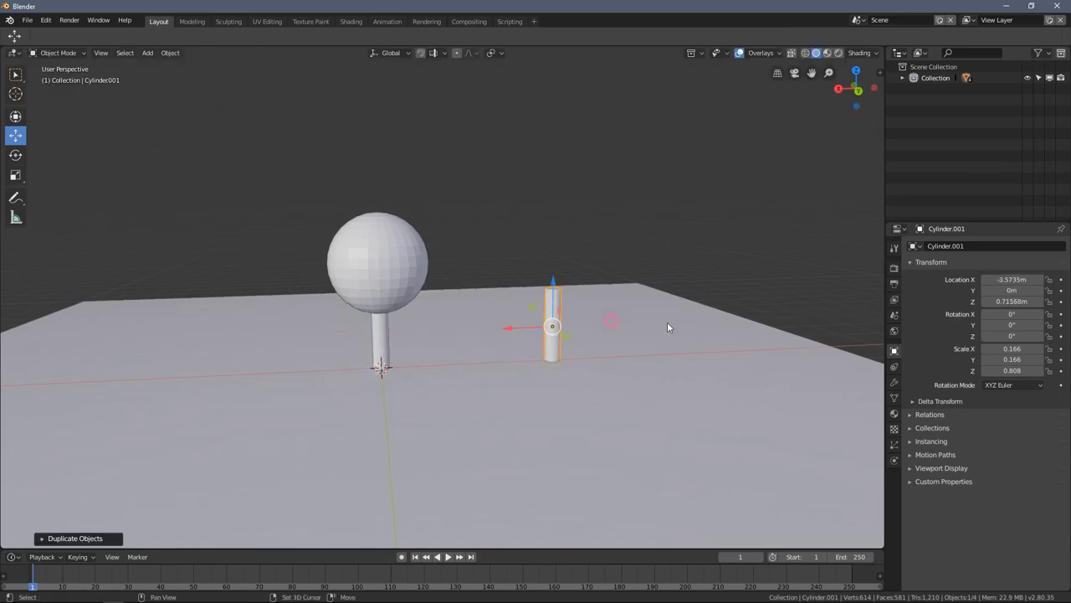
middle_drag(669, 325, 519, 322)
key(shift+a)
mouse_move(265, 186)
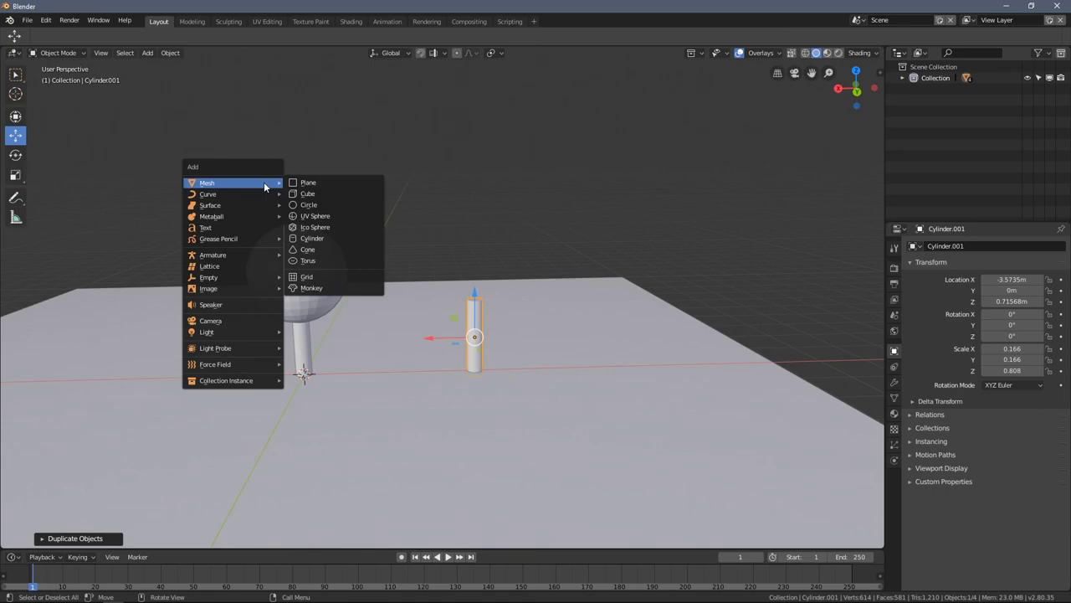
Add a cone and centre it above the second trunk
click(327, 249)
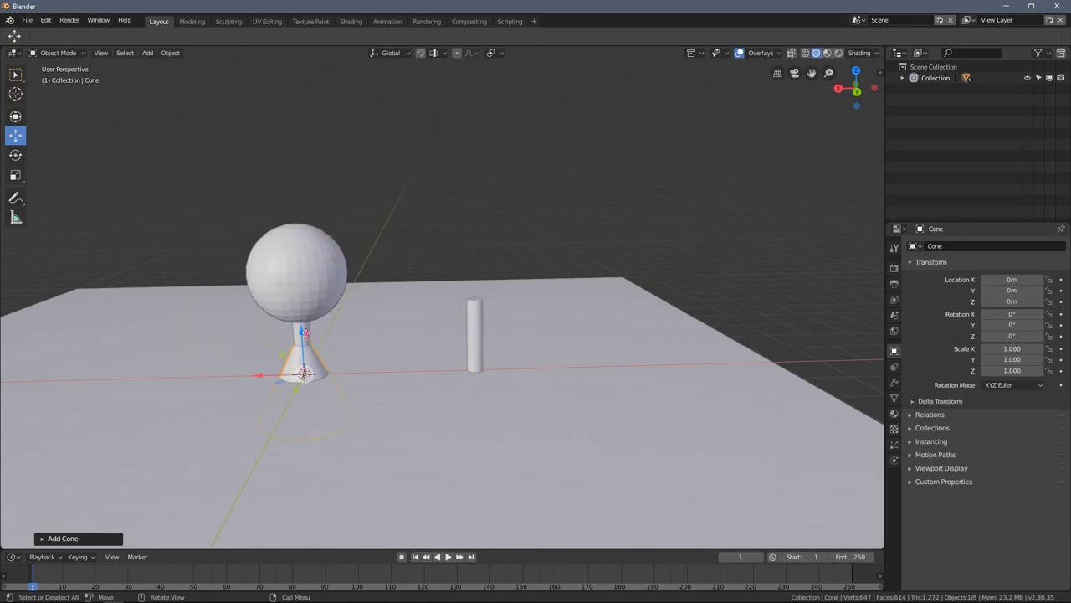
key(g)
key(z)
click(288, 317)
key(g)
key(x)
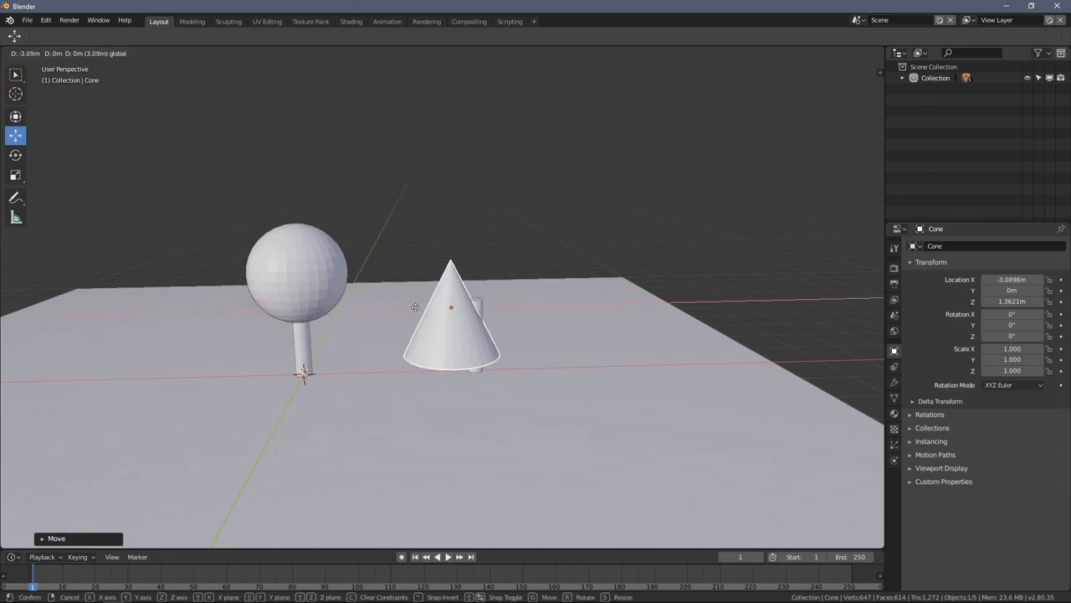
click(436, 310)
key(g)
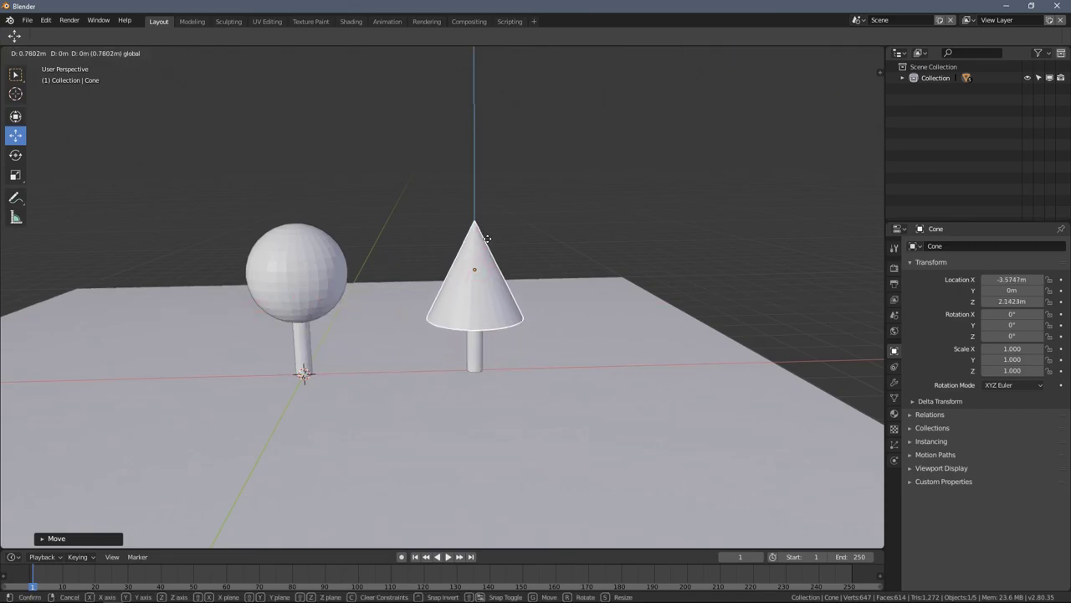
click(484, 235)
middle_drag(484, 235, 447, 272)
key(g)
key(x)
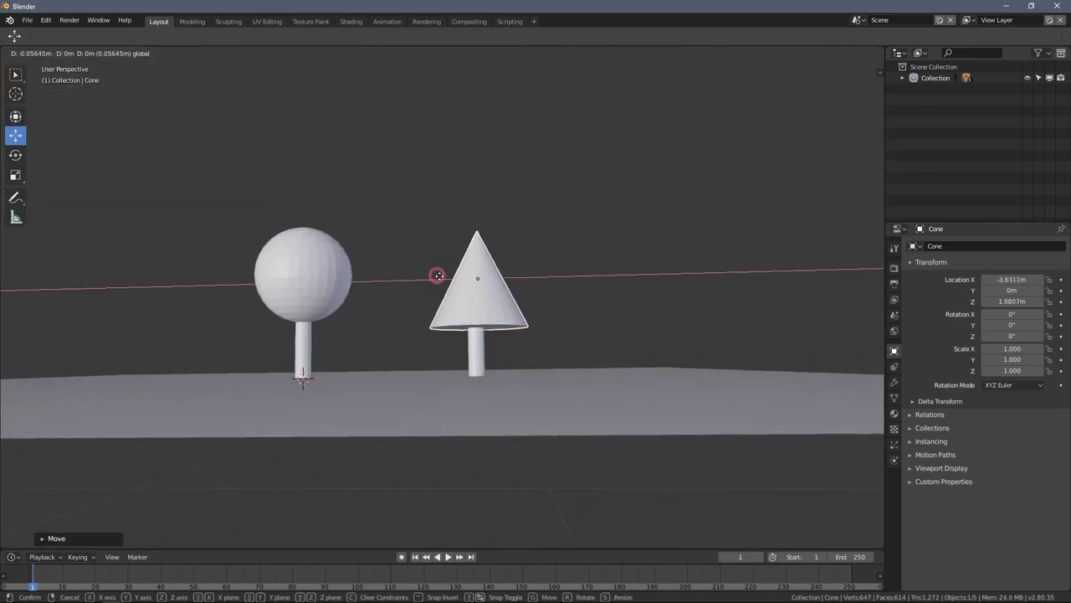
click(436, 278)
Stretch the cone to 2.238 tall and seat it on top of the trunk
key(s)
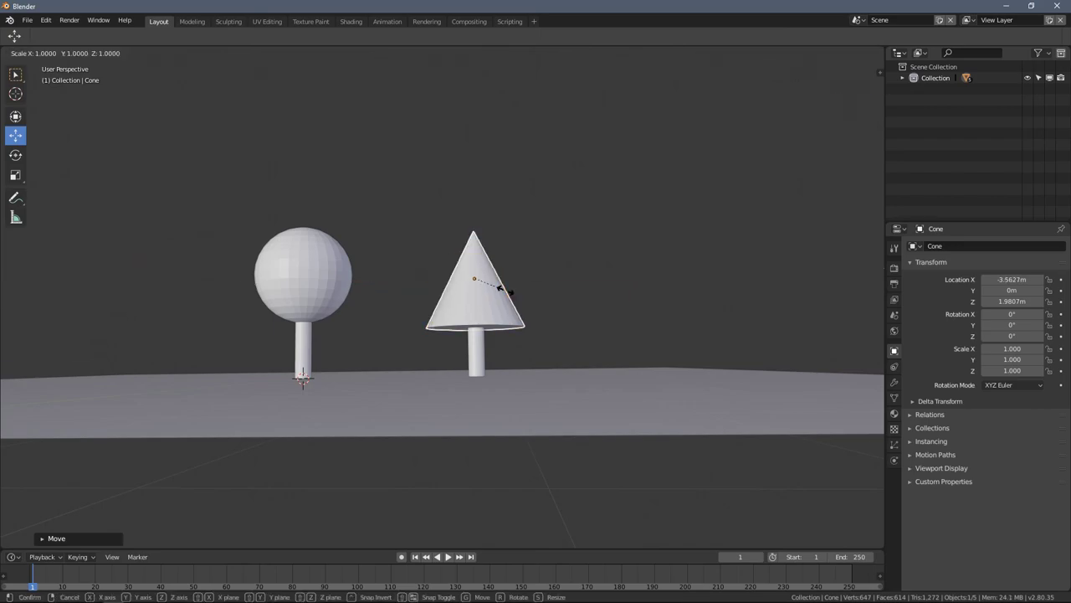
click(547, 263)
key(g)
key(z)
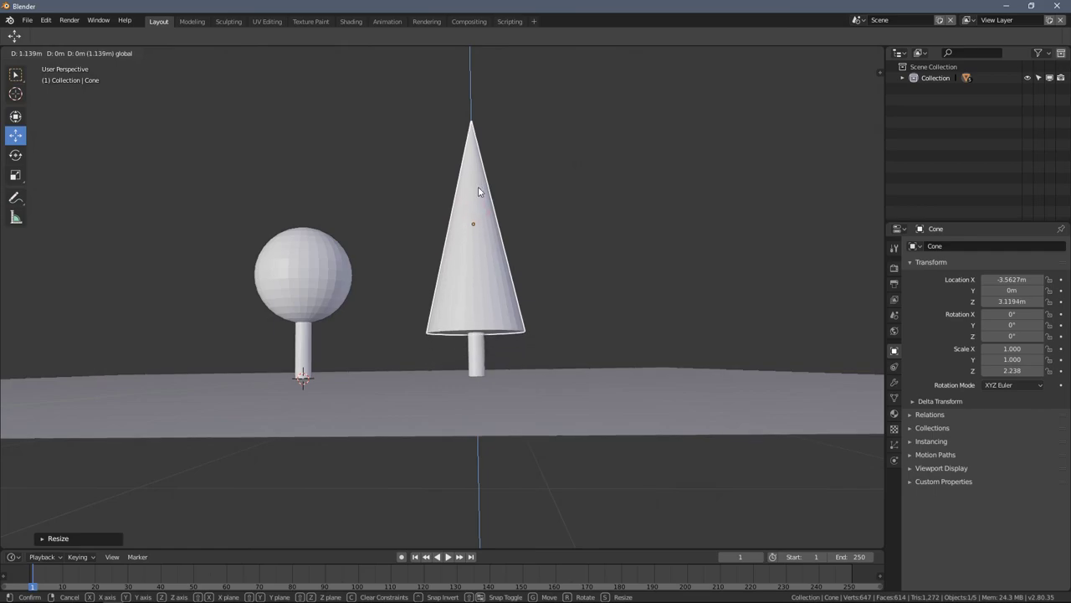
click(479, 192)
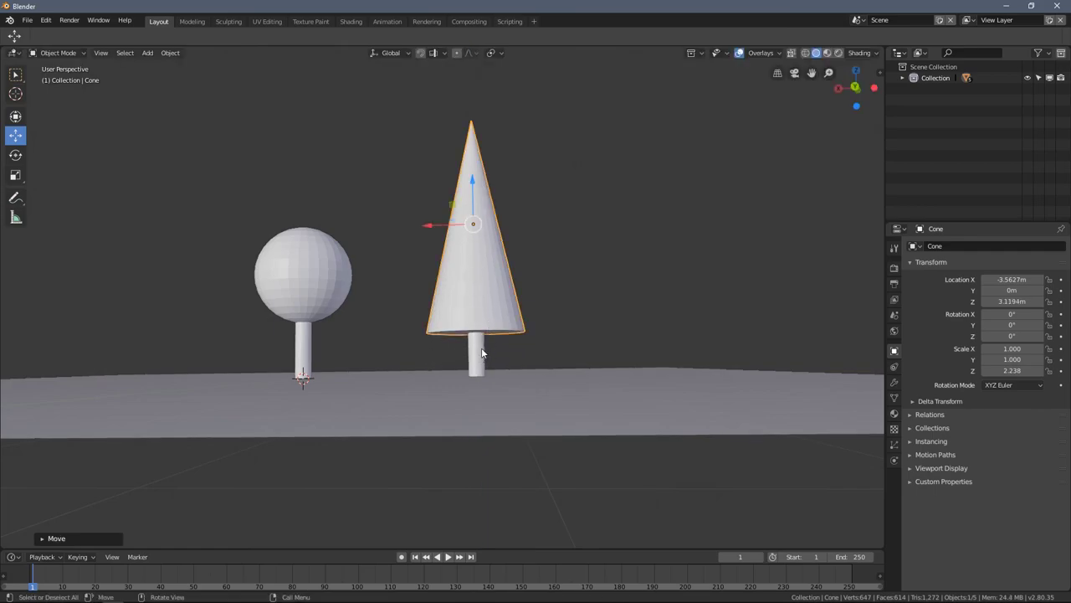
scroll(482, 352, up, 2)
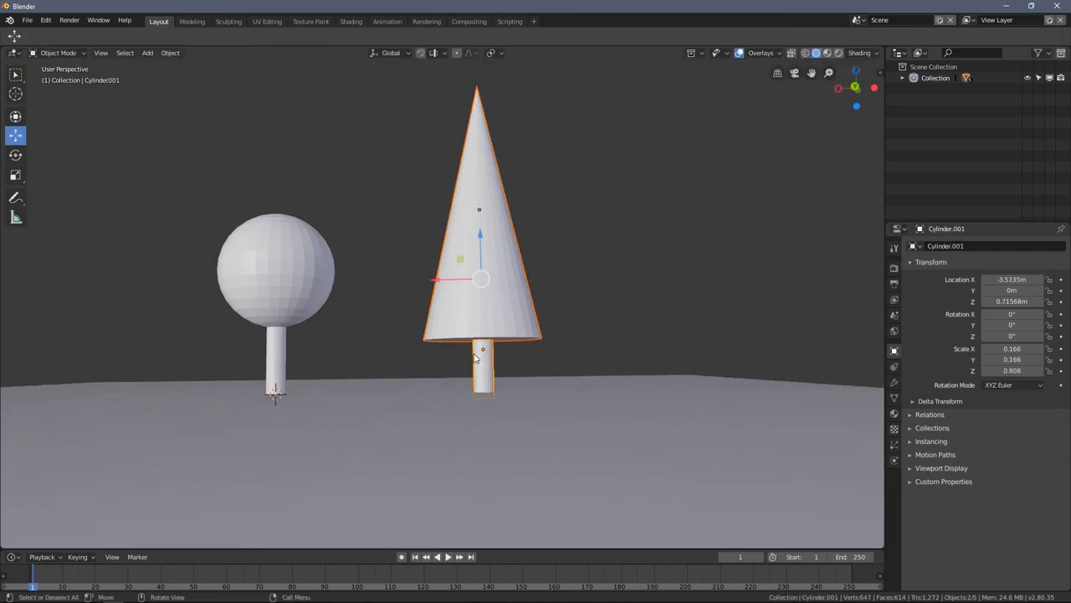
Shrink the whole pine tree to trunk scale 0.106 × 0.516 and lower it to the ground
key(g)
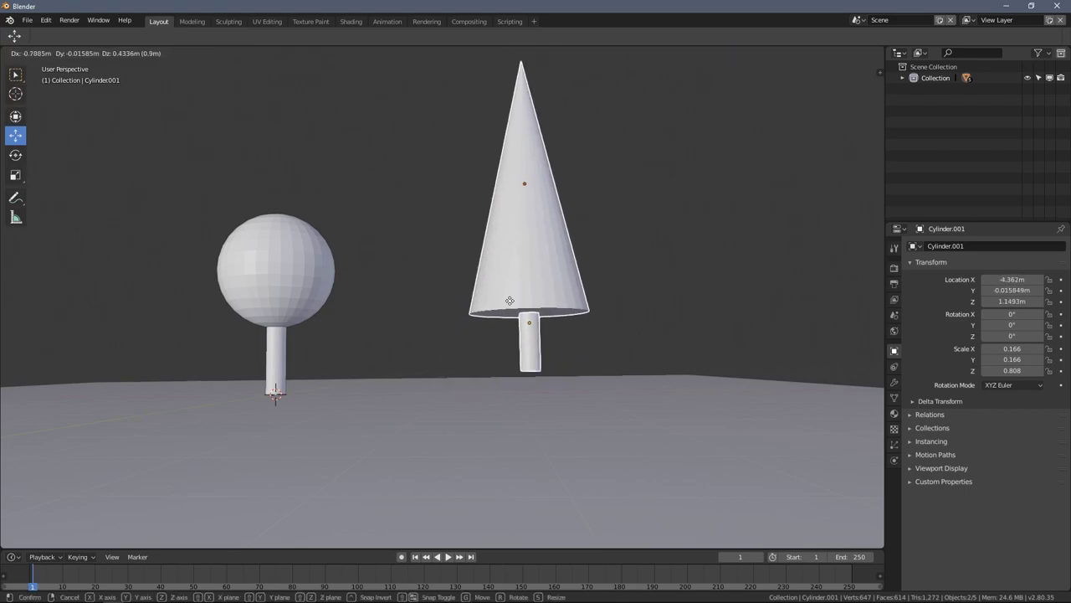
right_click(602, 283)
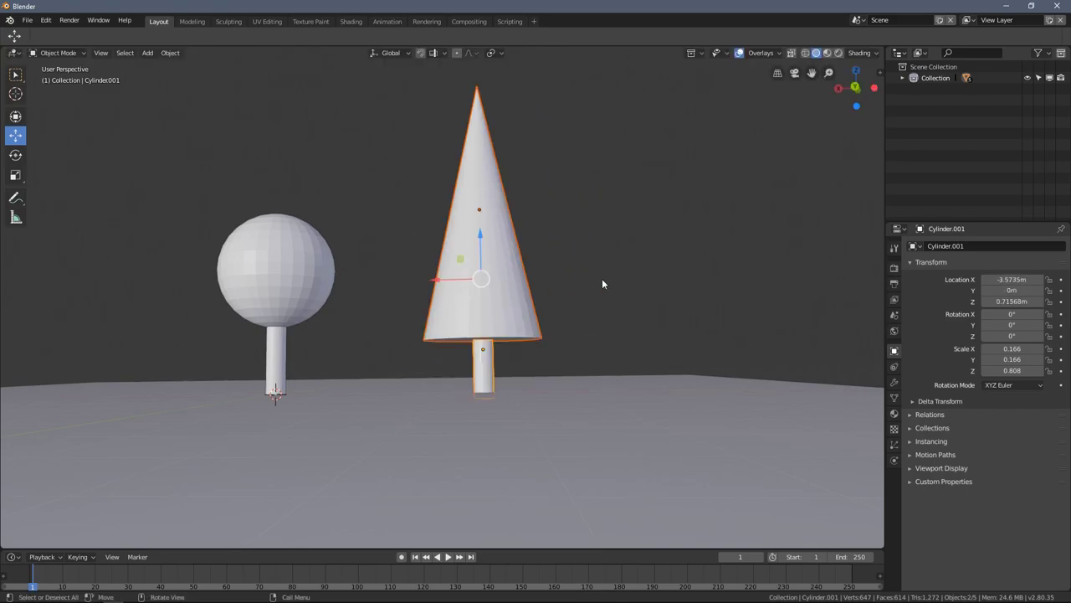
key(s)
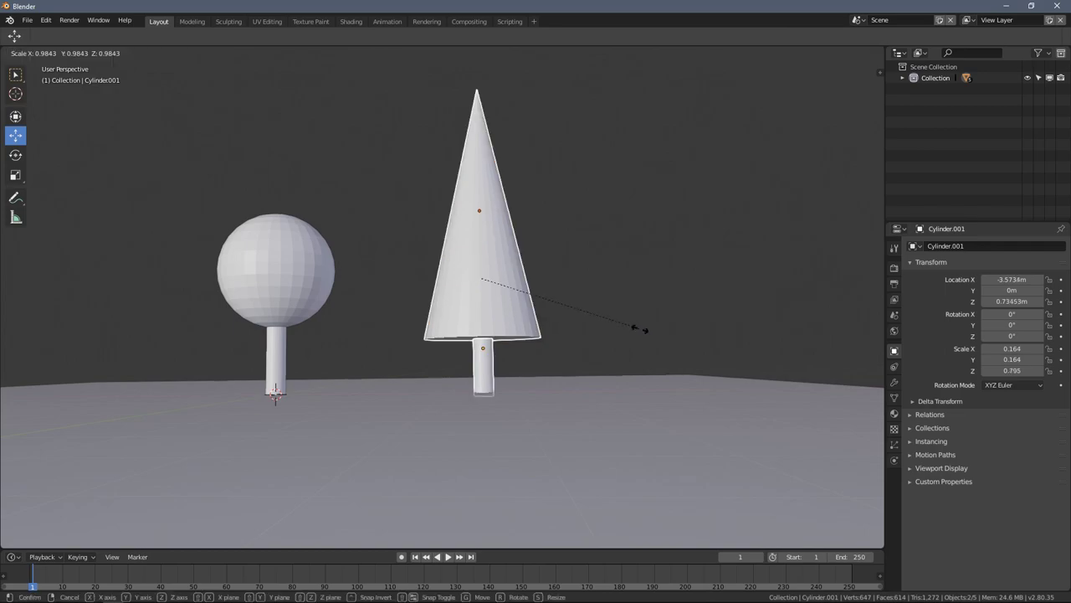
click(586, 306)
drag(480, 236, 485, 285)
right_click(493, 307)
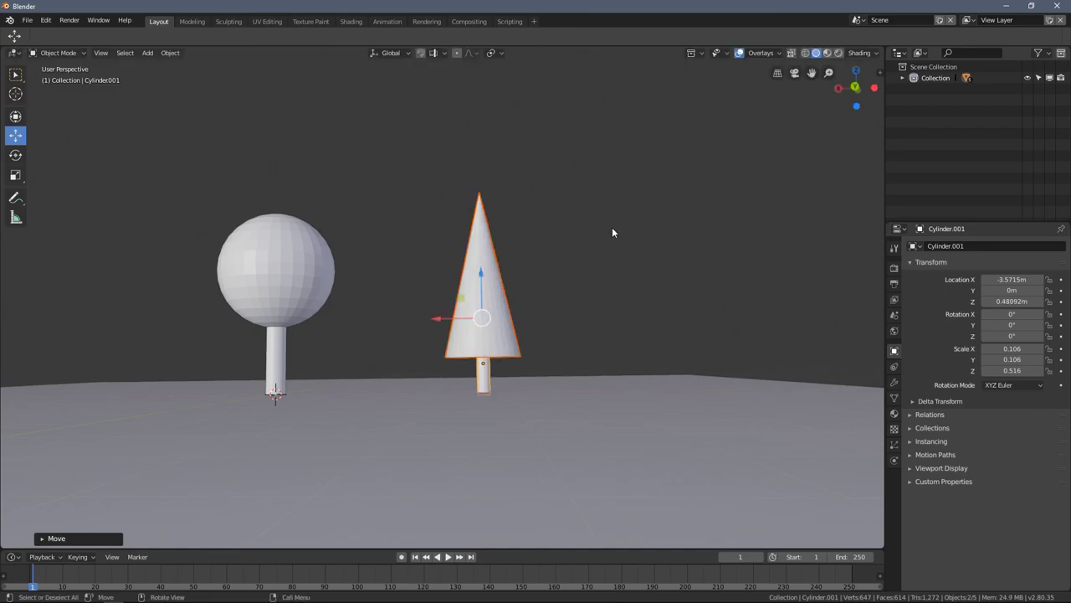
Place two pine copies, one to the left and one in front of the others
middle_drag(612, 227, 567, 307)
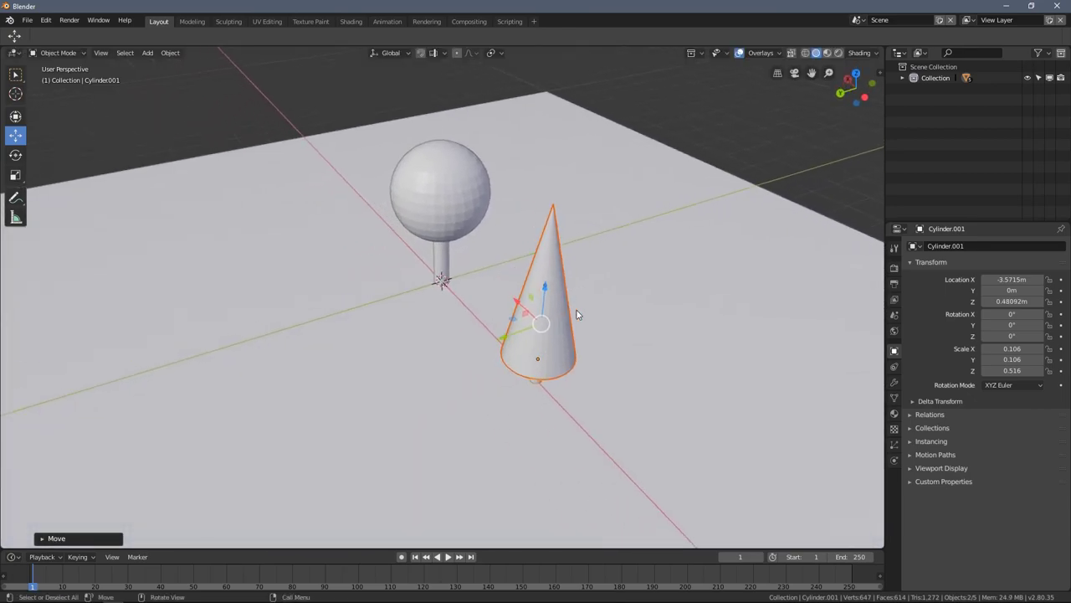
right_click(585, 315)
click(555, 308)
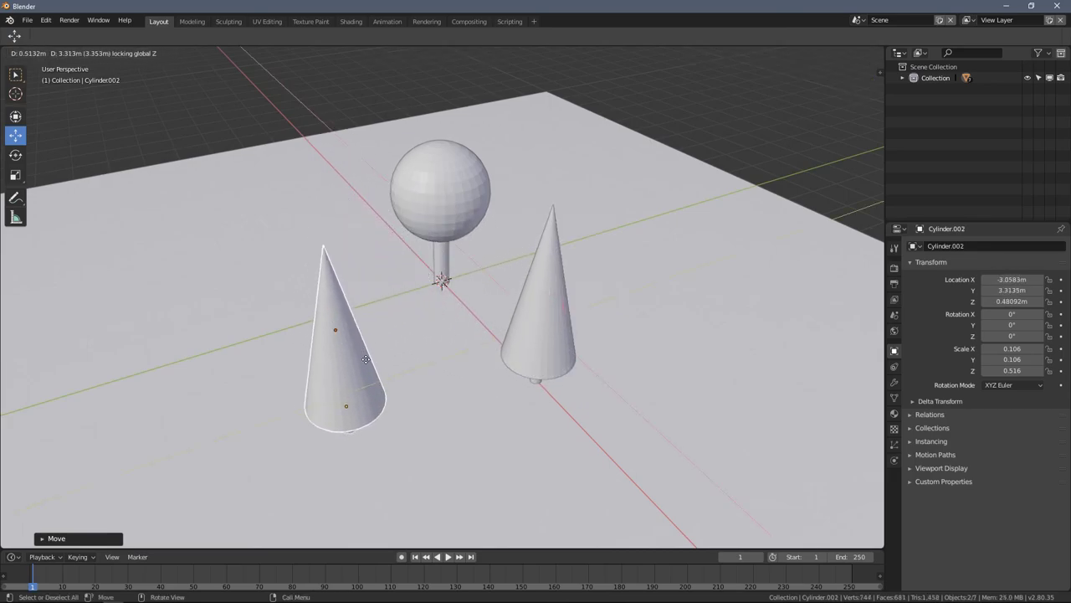
click(381, 328)
middle_drag(381, 328, 532, 353)
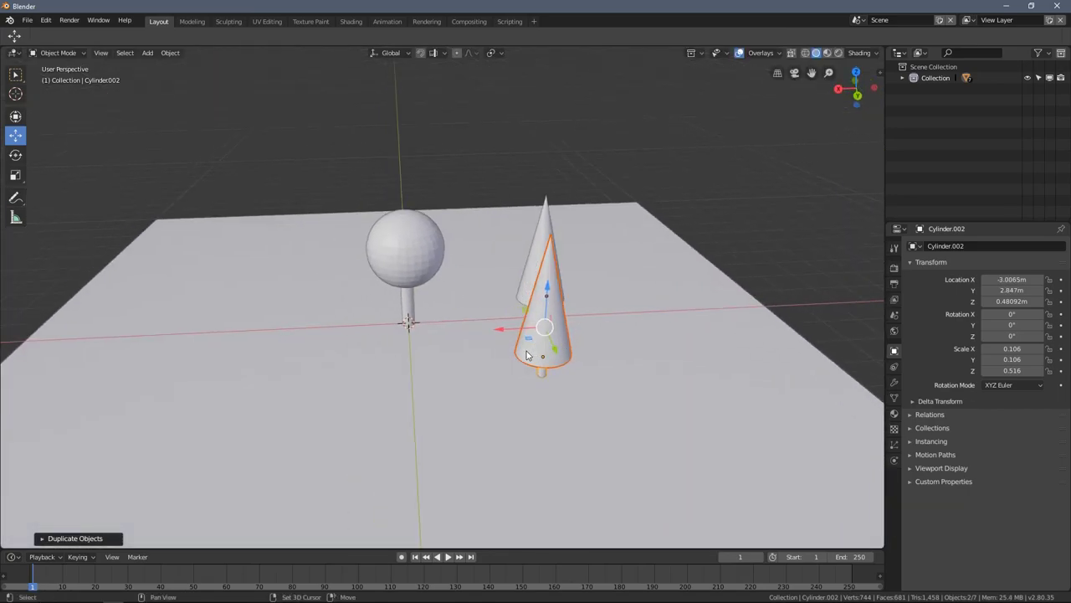
key(shift+d)
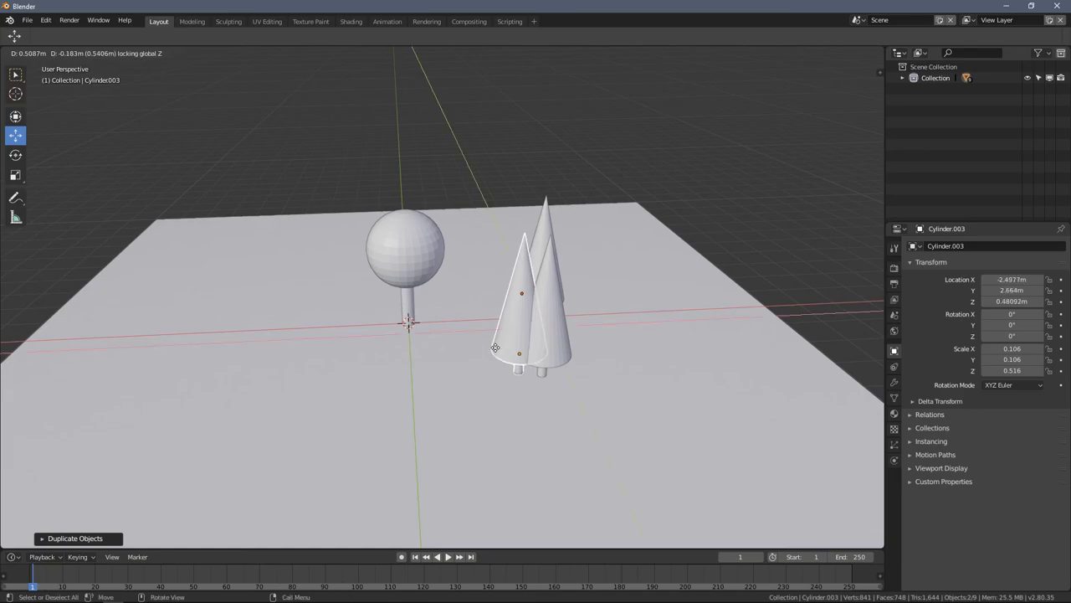
click(503, 381)
middle_drag(503, 381, 542, 380)
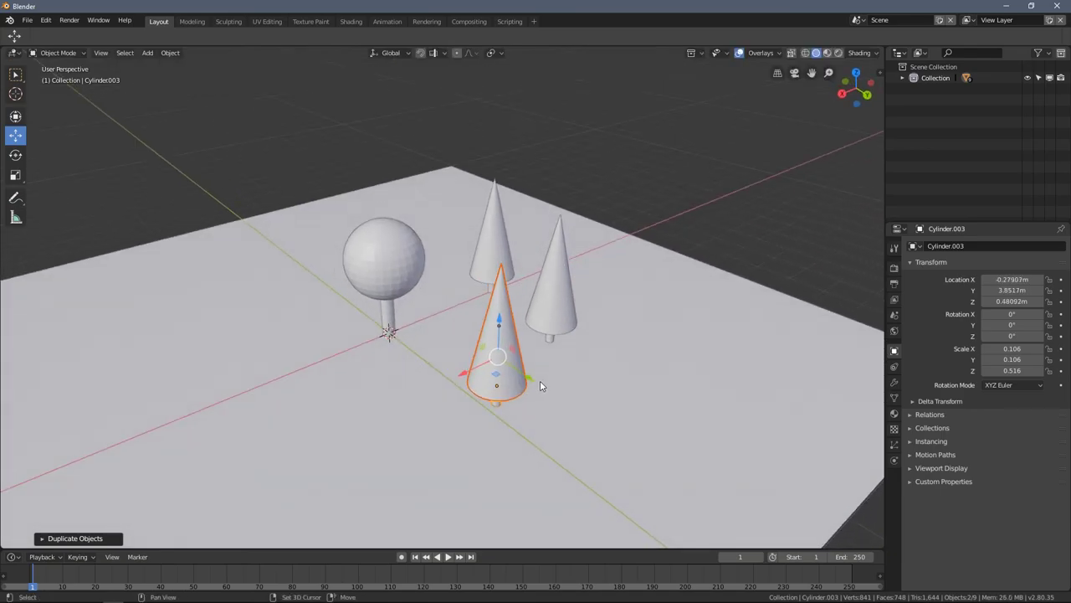
Add two more level pine copies, one beside its neighbour and one at the back left
key(shift+d)
key(shift+z)
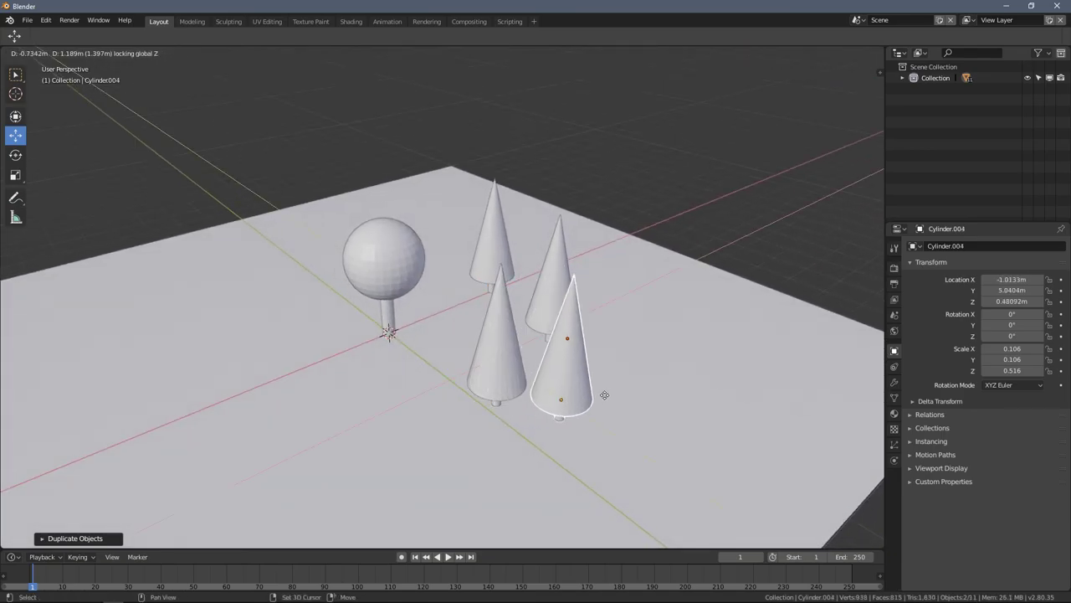
click(652, 396)
middle_drag(657, 396, 543, 376)
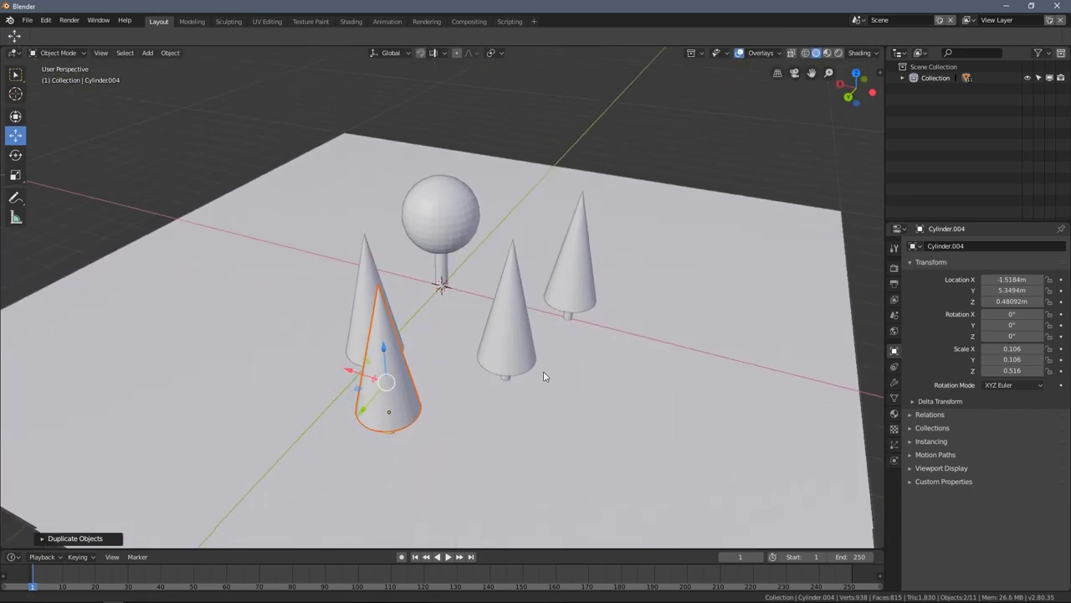
key(shift+d)
key(shift+z)
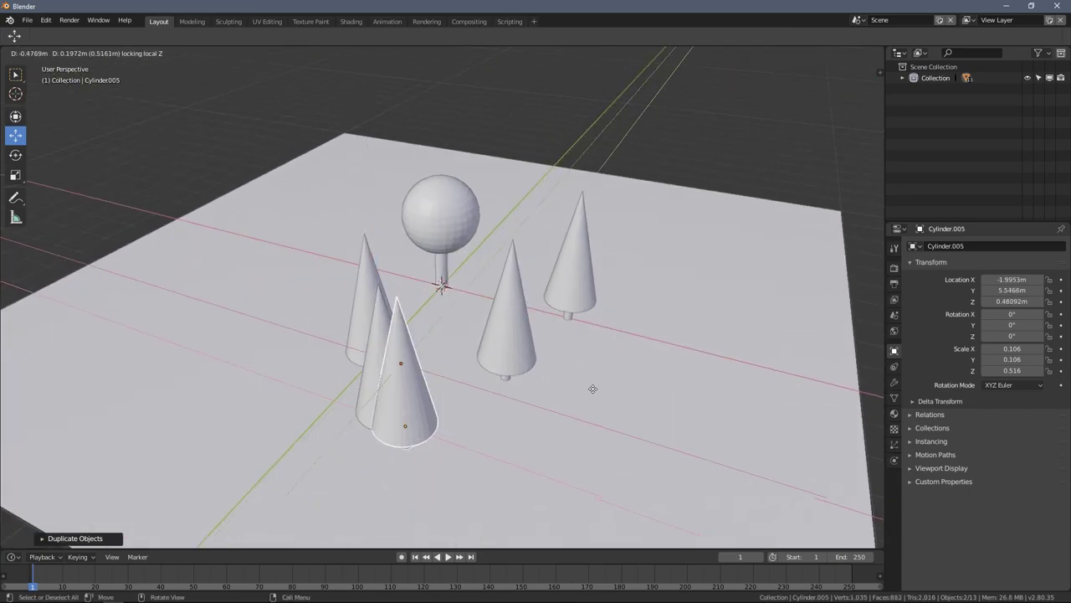
click(619, 388)
middle_drag(619, 387, 528, 255)
Shrink the lollipop tree's crown and stem and lower it onto the ground
click(527, 255)
scroll(539, 250, up, 5)
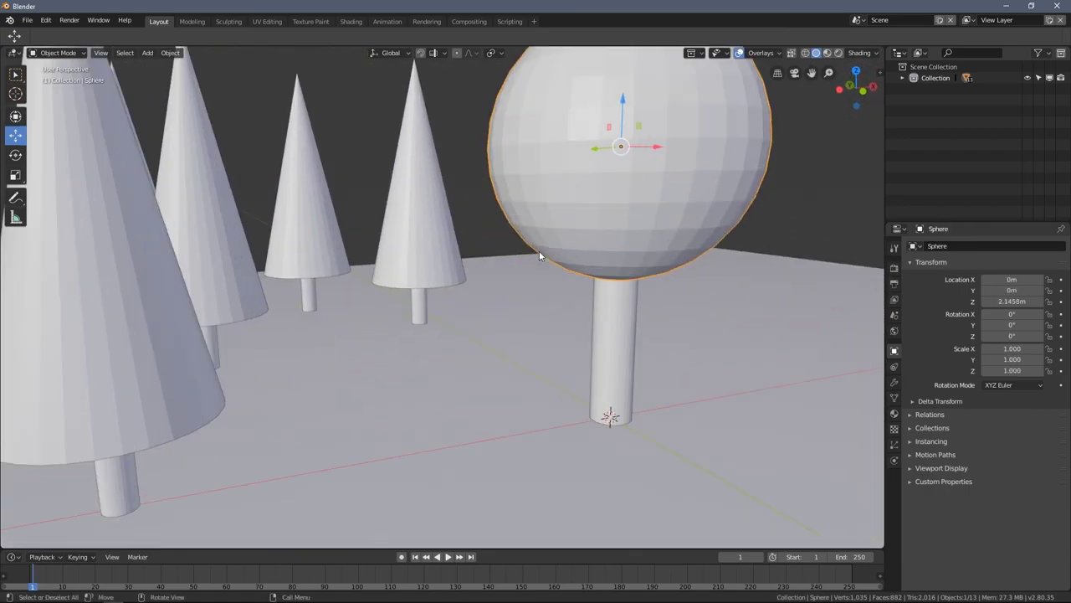
scroll(615, 327, down, 4)
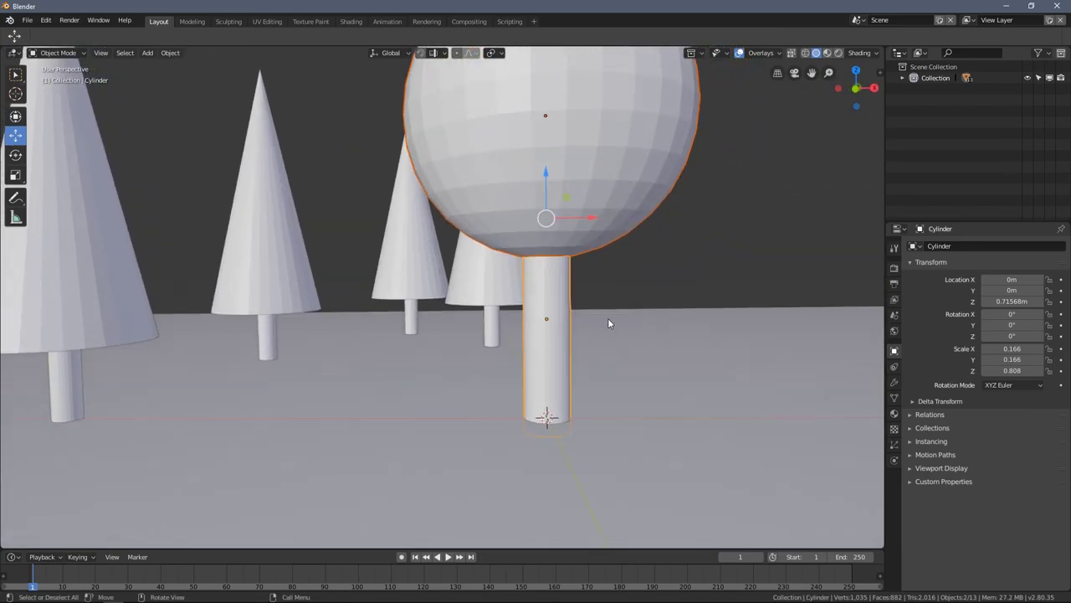
key(s)
click(603, 307)
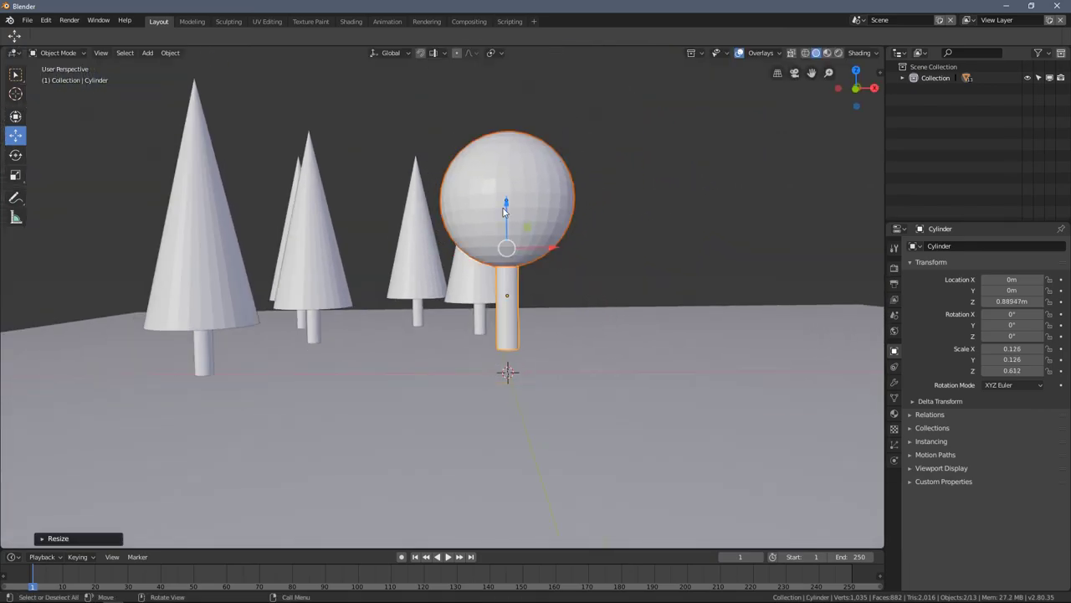
drag(505, 211, 504, 251)
middle_drag(505, 251, 478, 334)
Scatter three lollipop tree copies among the cones, the last at X -2.341 m, Y -1.7296 m
key(shift+d)
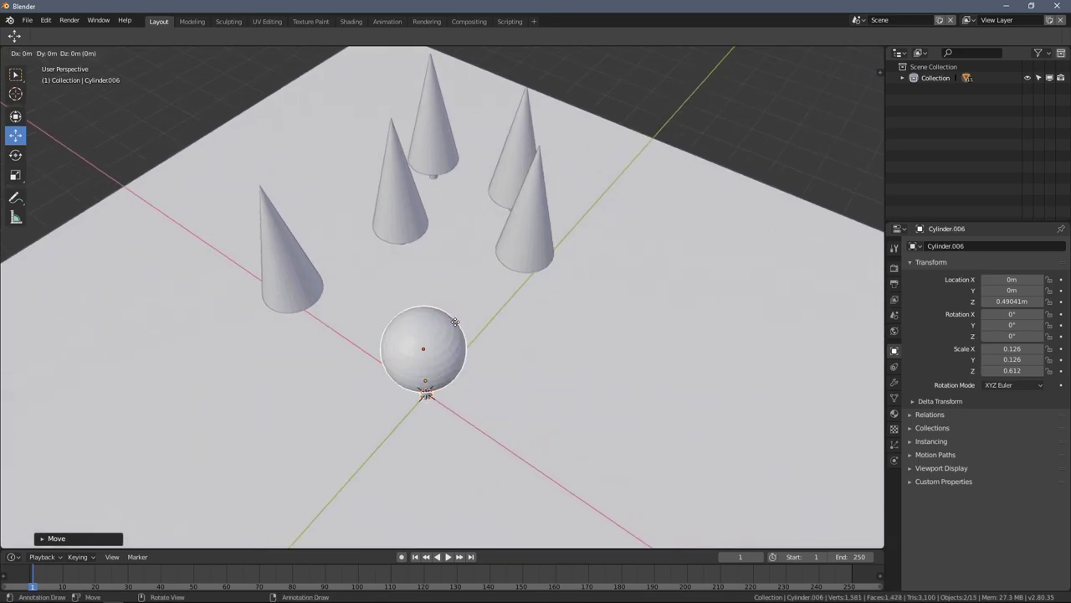
click(592, 305)
mouse_move(592, 305)
middle_down()
mouse_move(555, 304)
mouse_move(596, 257)
mouse_move(617, 291)
mouse_move(611, 308)
middle_up()
key(shift+d)
key(shift+z)
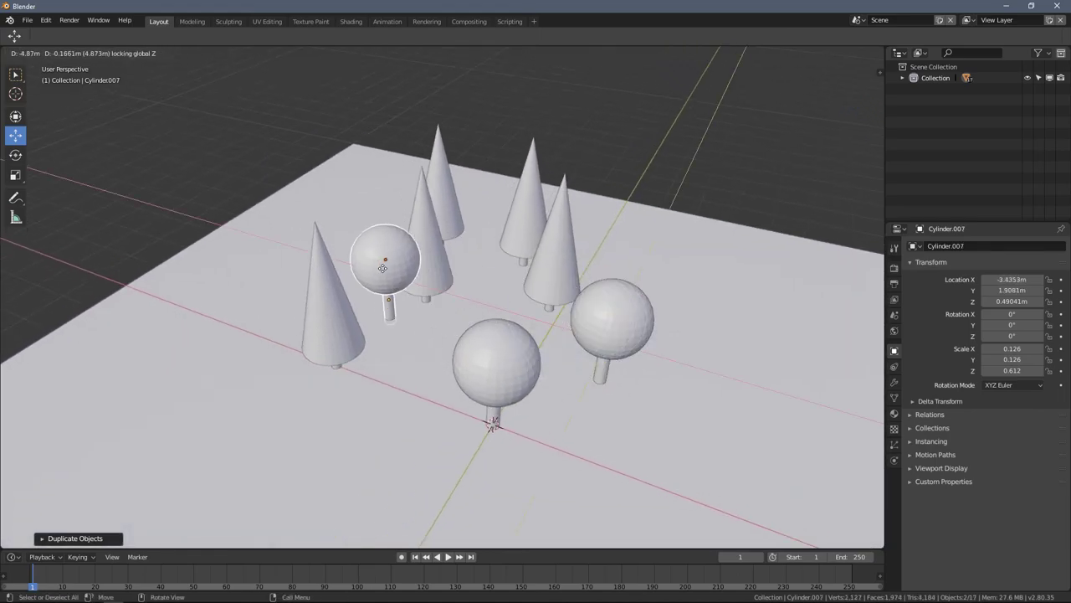
click(360, 234)
middle_drag(360, 234, 463, 280)
key(shift+d)
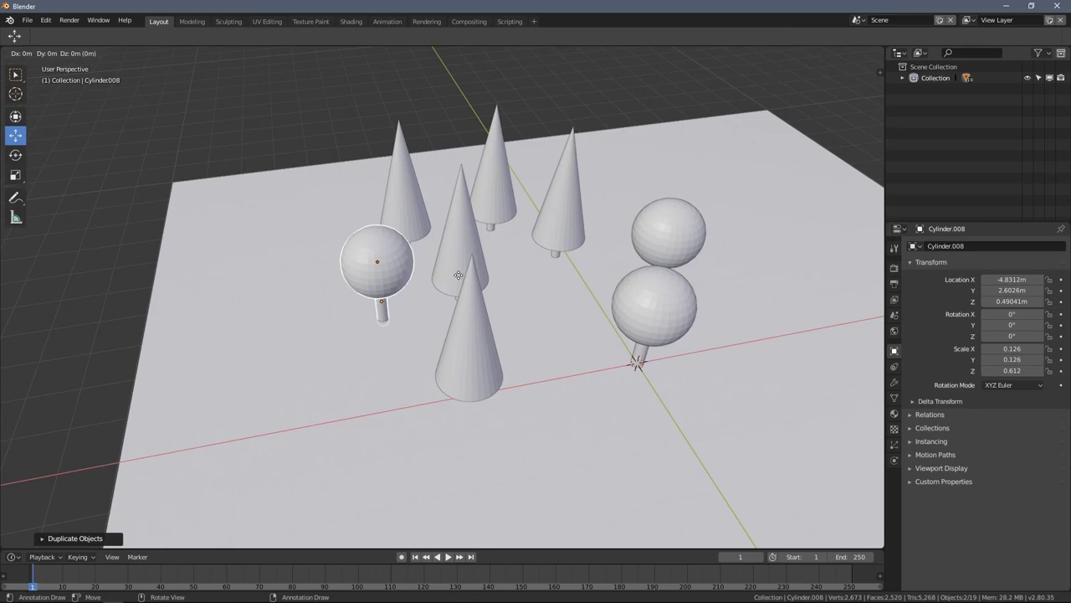
key(shift+z)
click(645, 416)
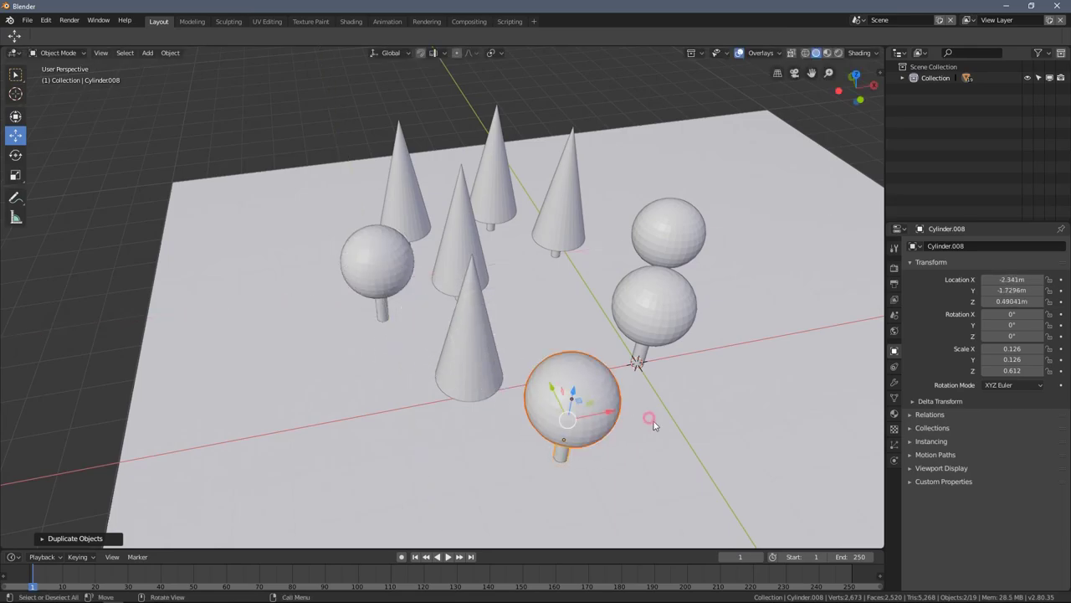
middle_drag(654, 421, 486, 369)
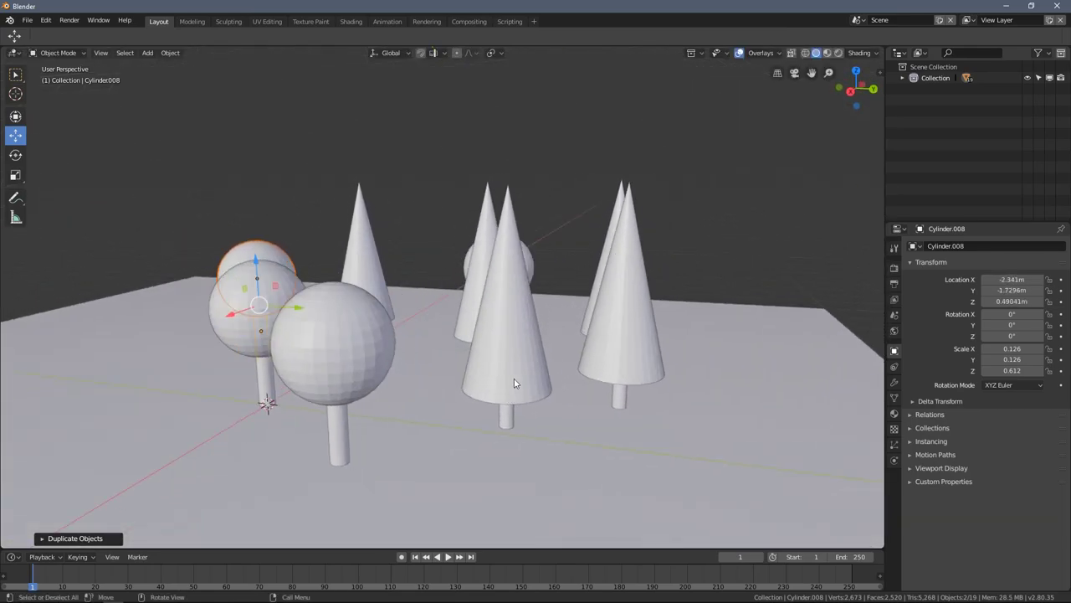
Add an enlarged pine tree at the left, raised onto the ground, plus a copy at the back
shift+click(509, 414)
middle_drag(510, 414, 528, 337)
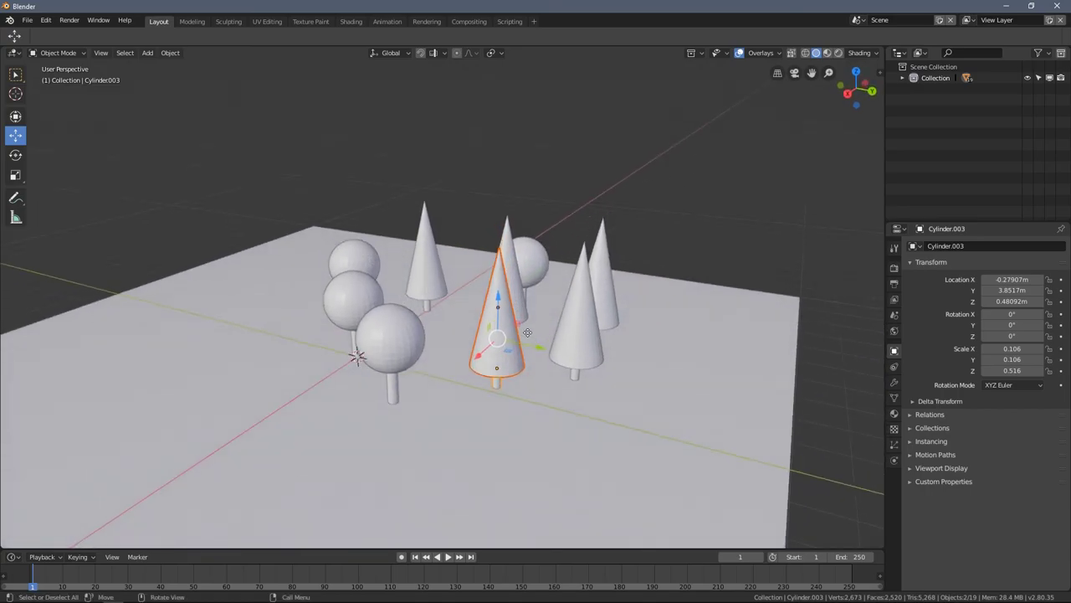
key(shift+d)
click(354, 358)
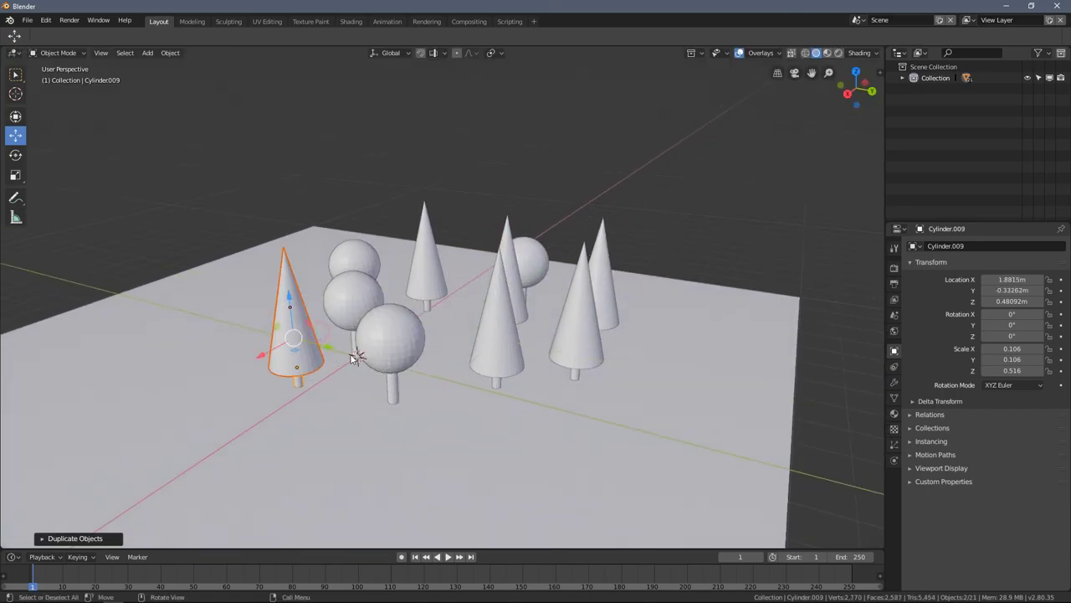
key(s)
click(355, 358)
middle_drag(355, 358, 315, 310)
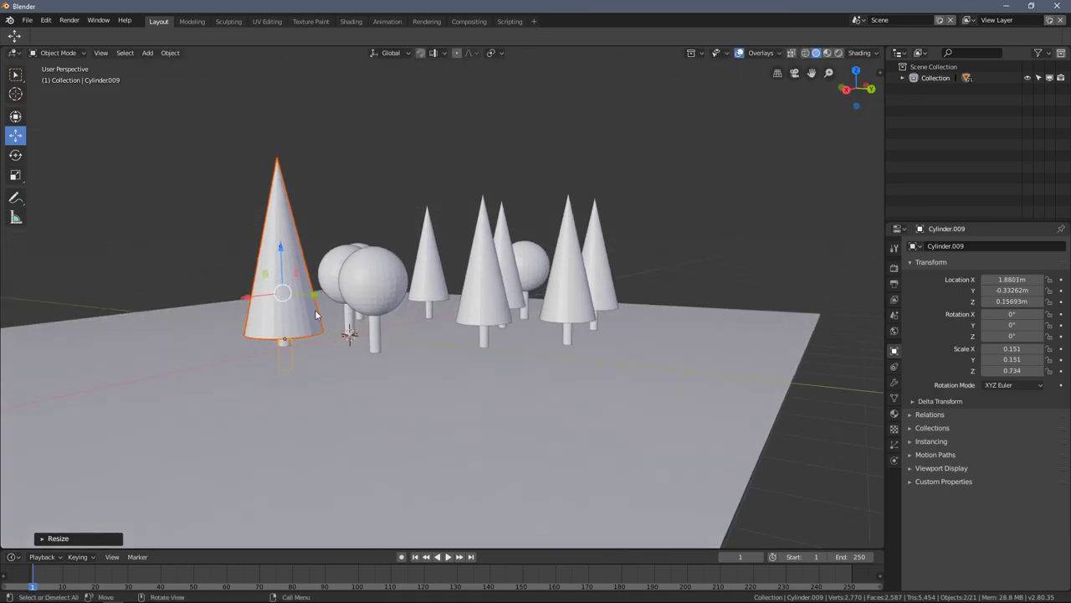
drag(285, 261, 279, 234)
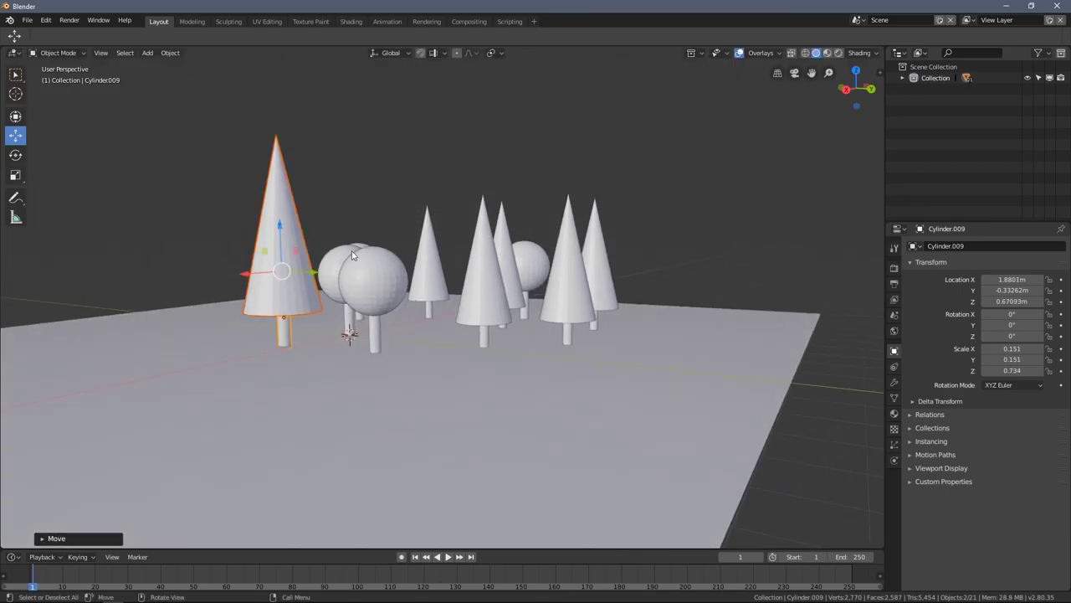
middle_drag(279, 234, 439, 299)
key(shift+d)
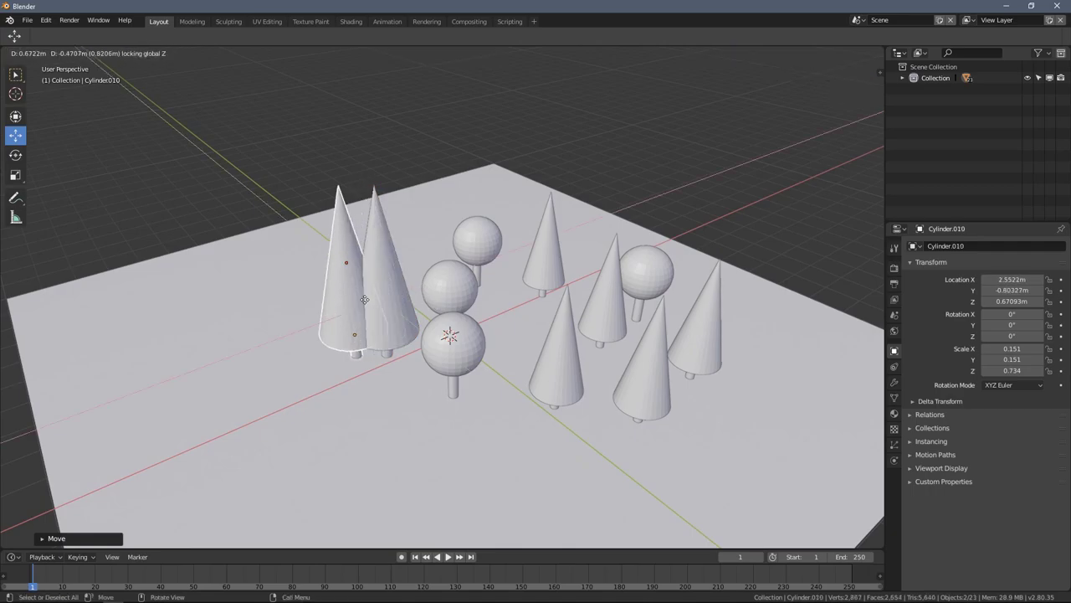
click(420, 241)
middle_drag(420, 241, 442, 284)
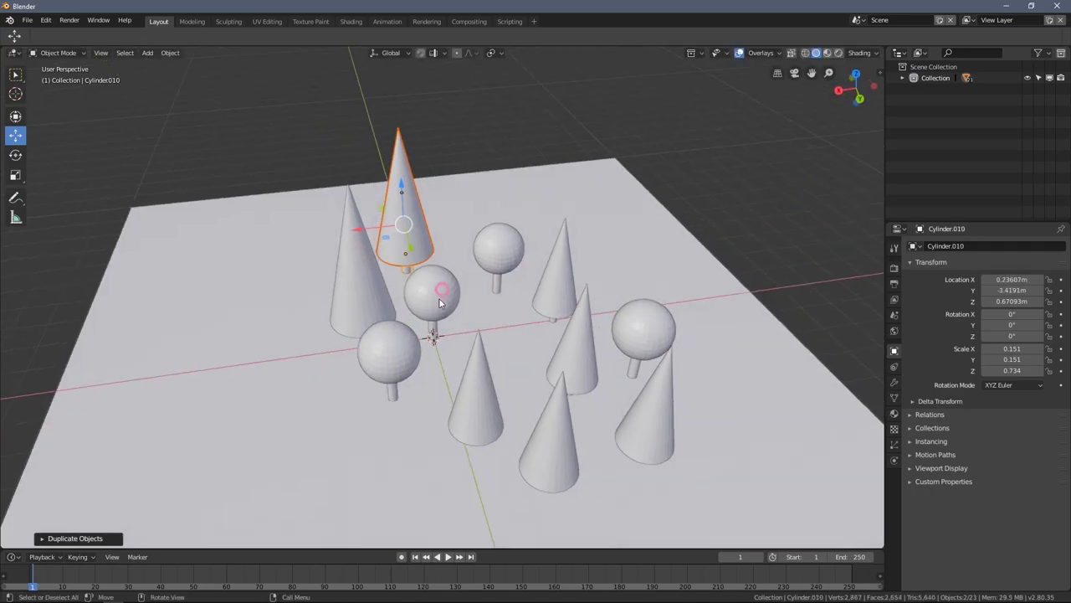
Copy a lollipop tree to the left edge, enlarge it and raise it to the ground at X 3.8867 m
click(440, 287)
scroll(437, 297, up, 6)
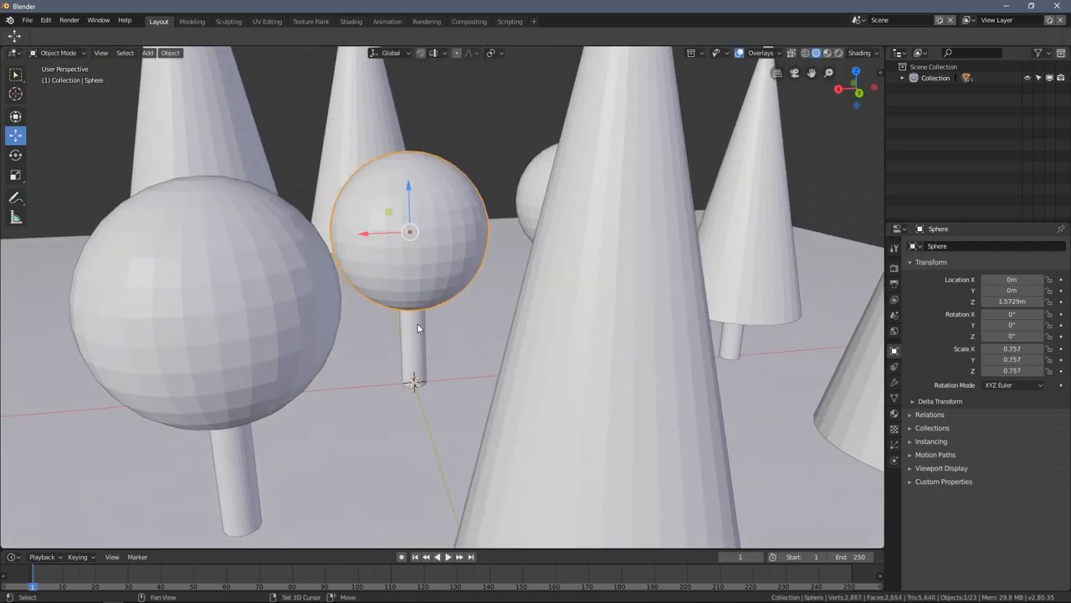
shift+click(416, 324)
scroll(416, 324, down, 7)
shift+middle_drag(416, 338, 450, 339)
key(shift+d)
key(shift+z)
click(297, 400)
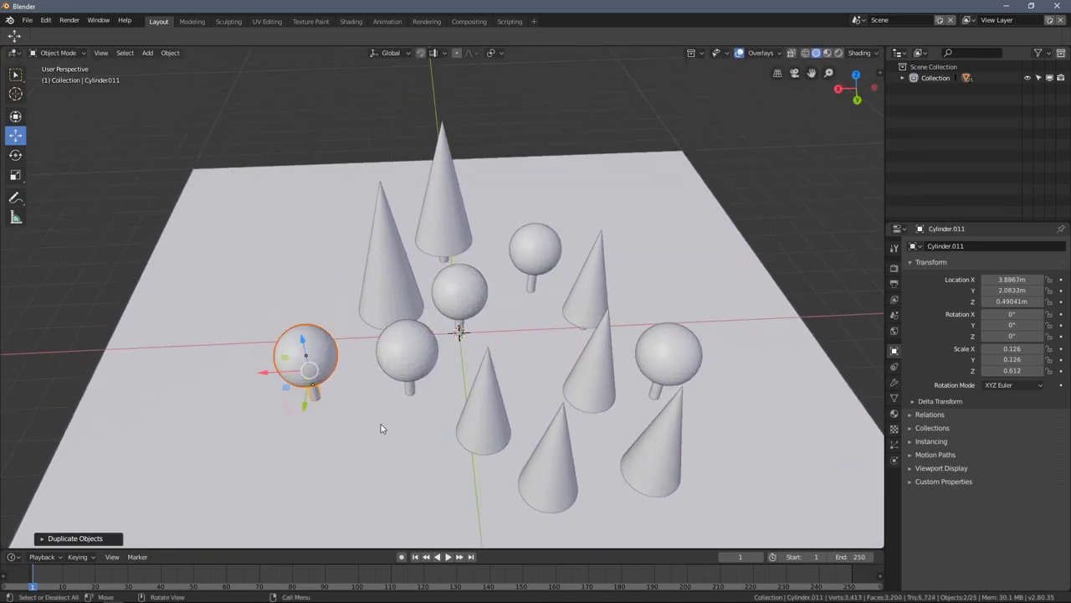
key(s)
click(410, 432)
middle_drag(379, 426, 327, 330)
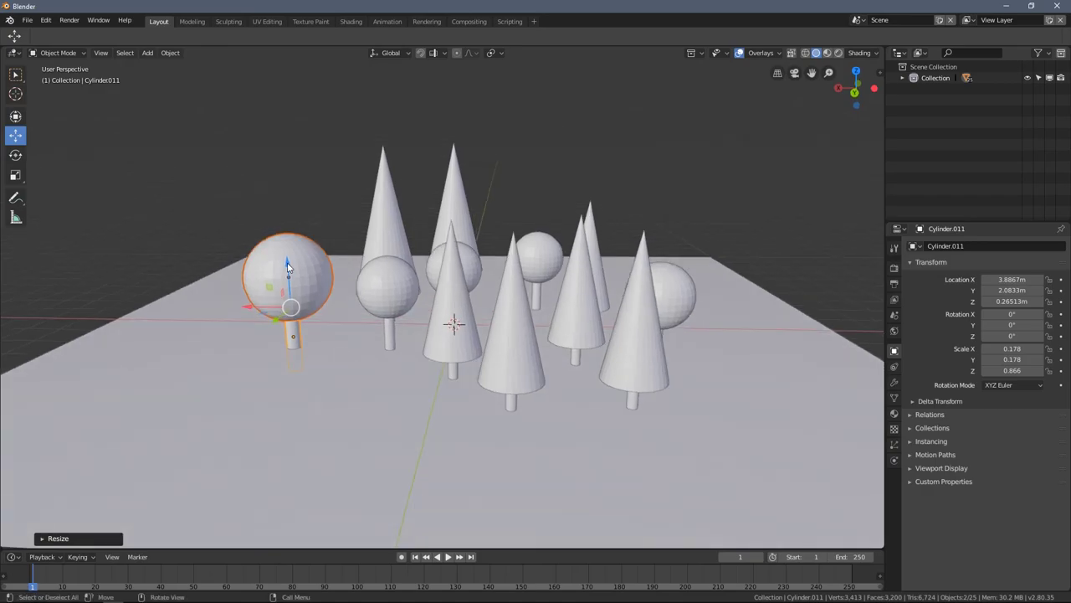
mouse_move(287, 266)
mouse_down()
mouse_move(288, 241)
mouse_move(300, 255)
mouse_up()
middle_drag(301, 255, 384, 318)
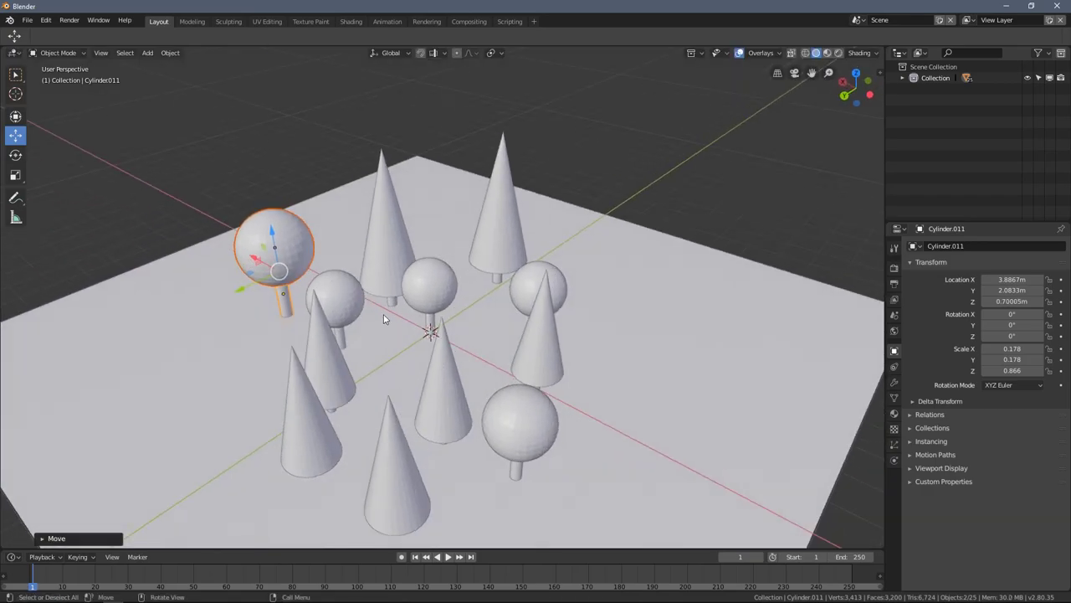
Bring up the Shift+A add menu to insert a cube at the scene centre
key(shift+a)
middle_drag(360, 252, 478, 299)
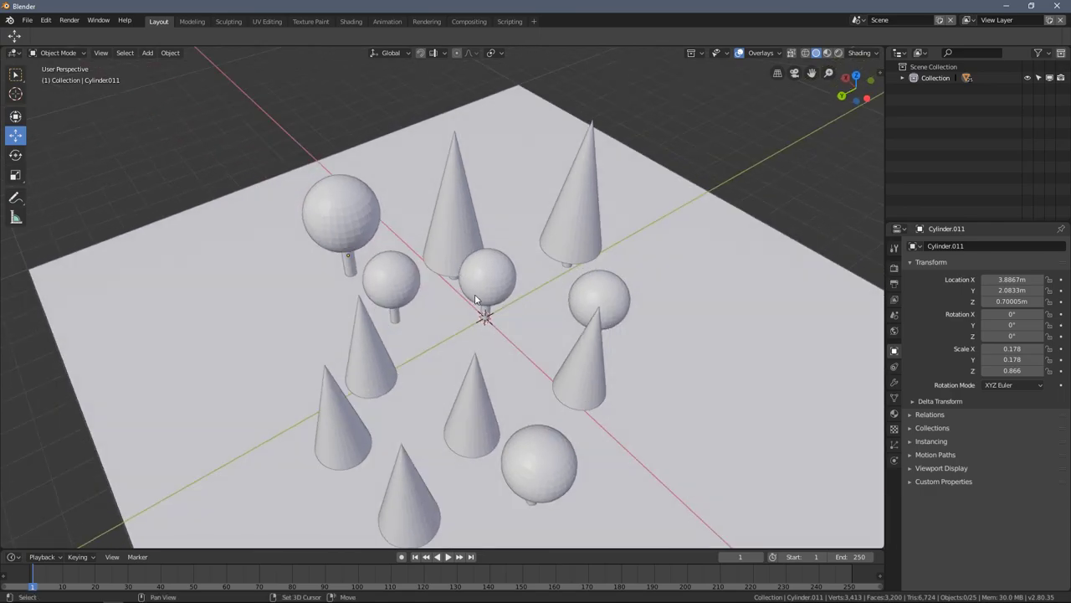
key(shift+a)
Add a cube, narrow its footprint, slide it along X and lift it along Z
click(520, 306)
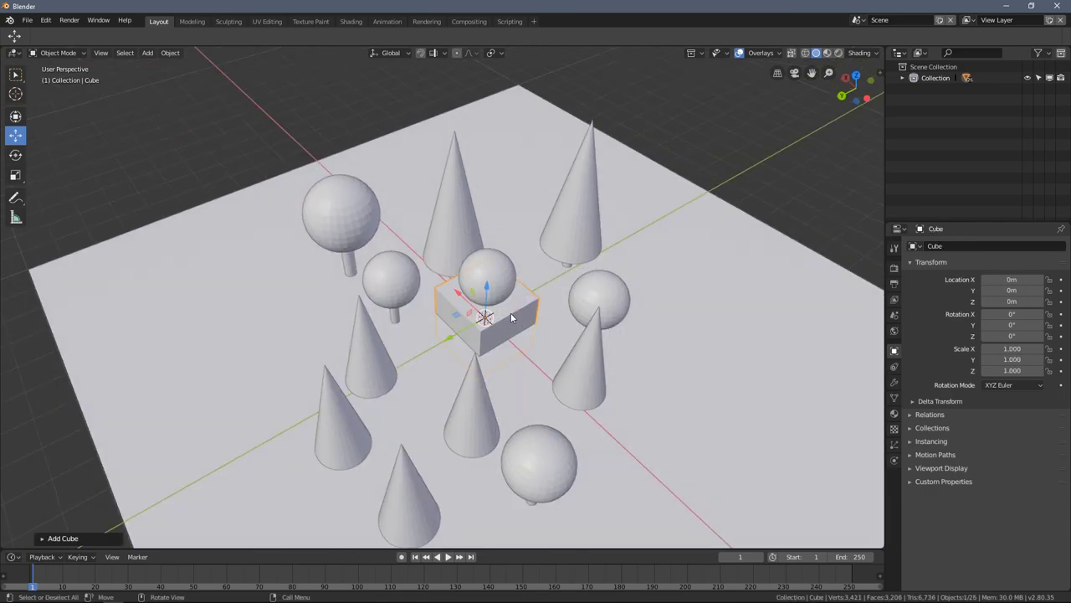
key(s)
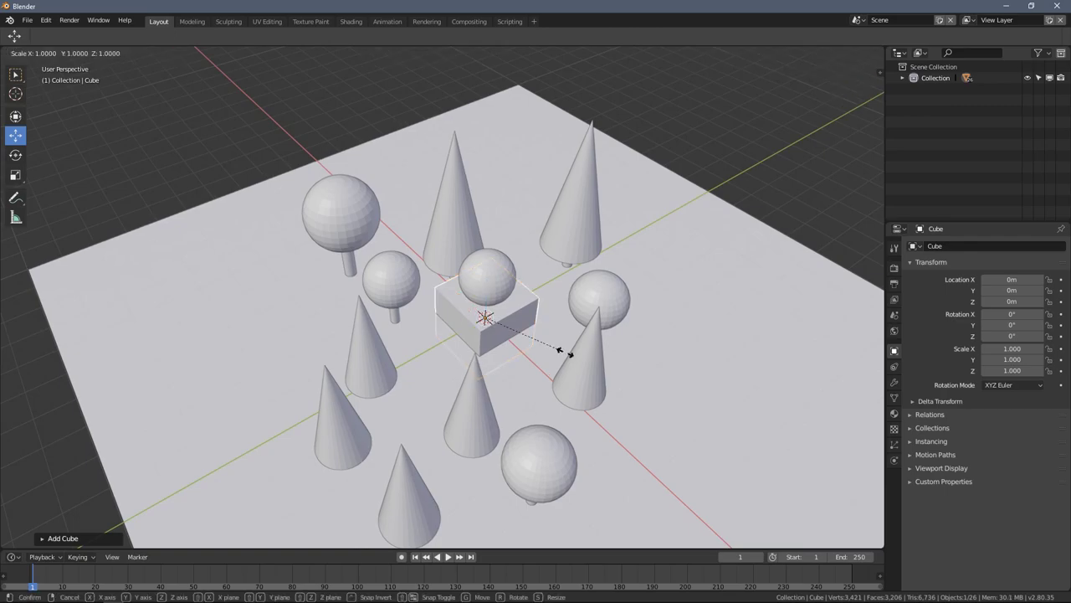
click(540, 339)
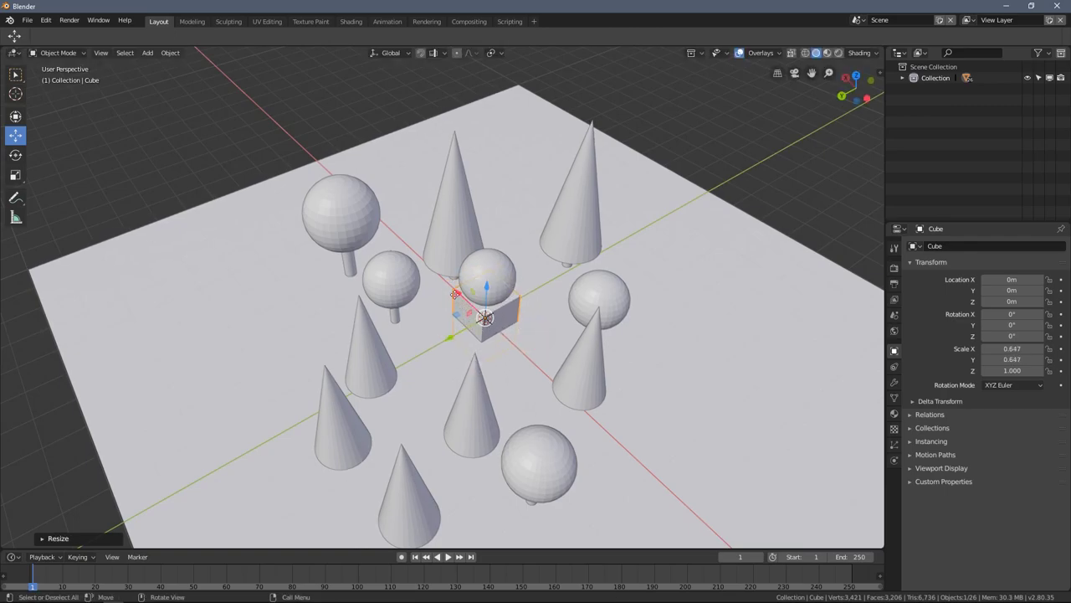
key(g)
key(x)
click(498, 322)
shift+middle_drag(499, 322, 421, 290)
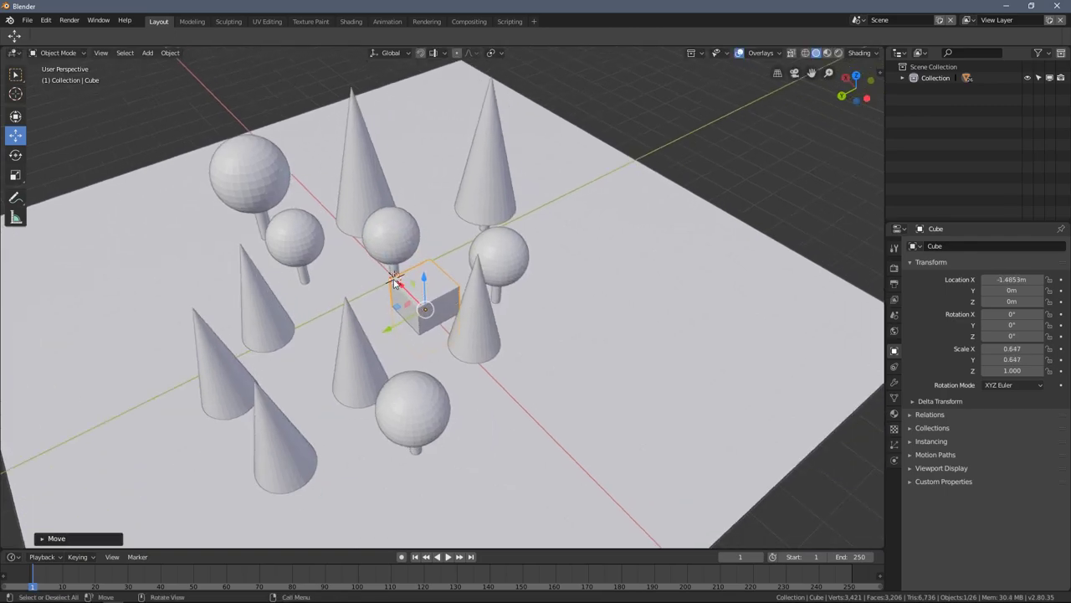
drag(394, 282, 484, 369)
middle_drag(484, 368, 455, 286)
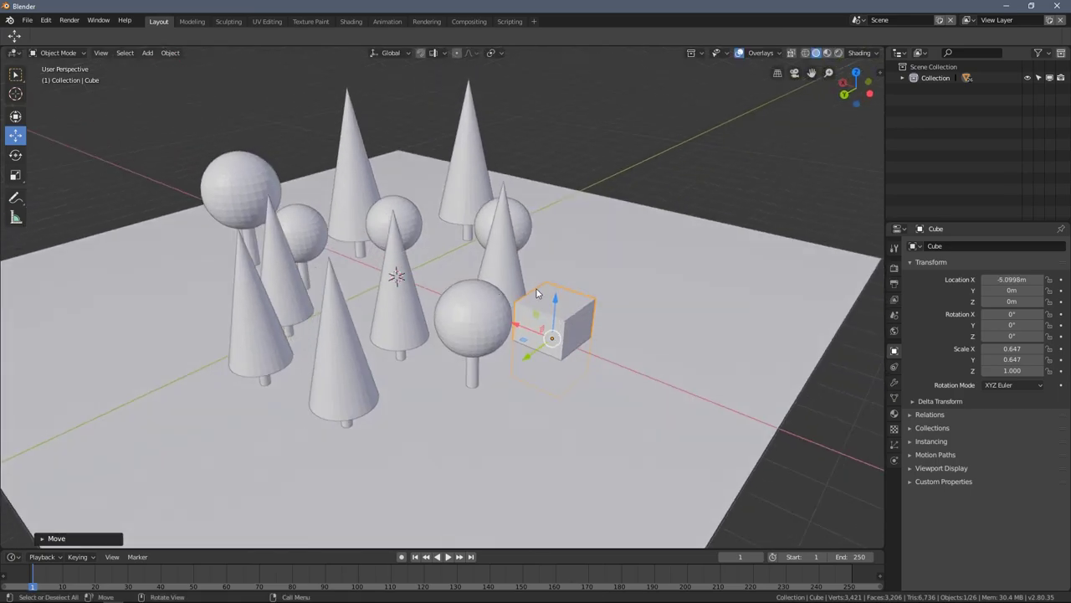
drag(555, 303, 562, 264)
Slim the cube into a thin 0.239-wide pillar at X -5.8107 m, keeping its height
key(g)
key(x)
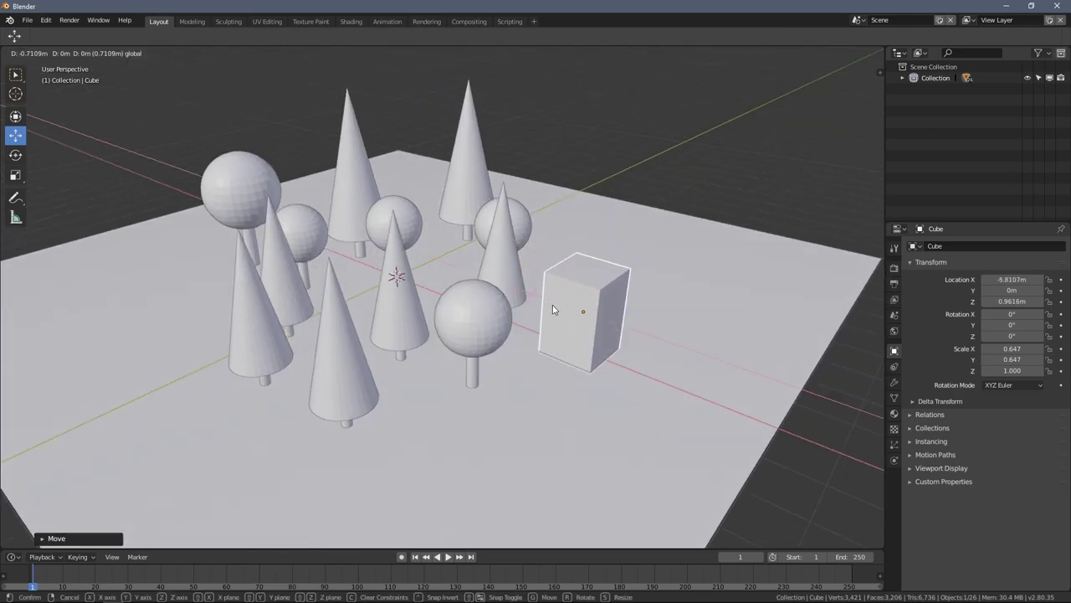
click(574, 306)
key(s)
key(shift+z)
click(618, 334)
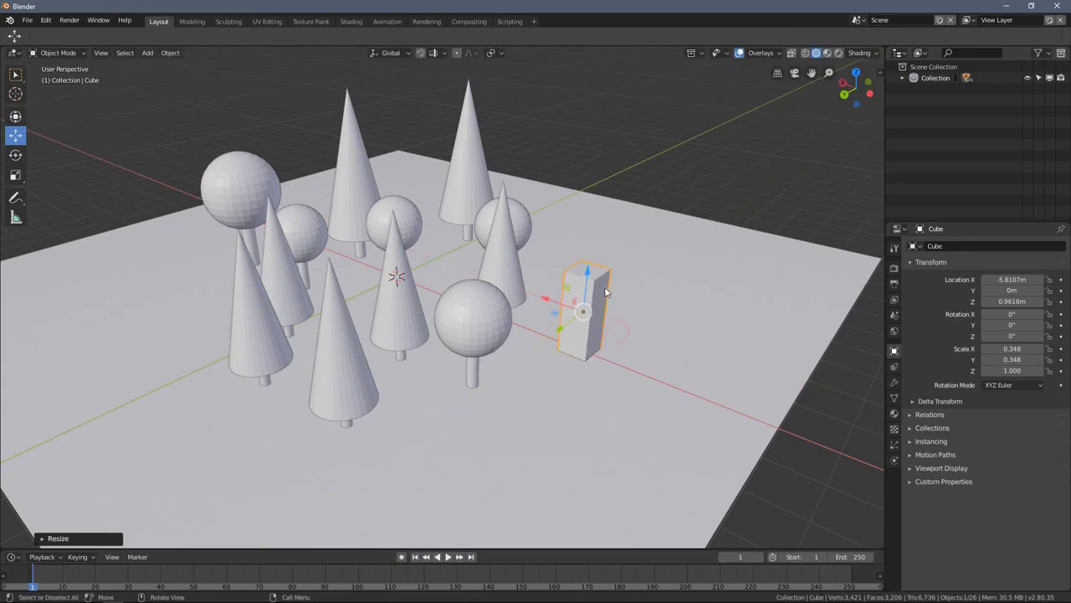
click(624, 326)
key(shift+s)
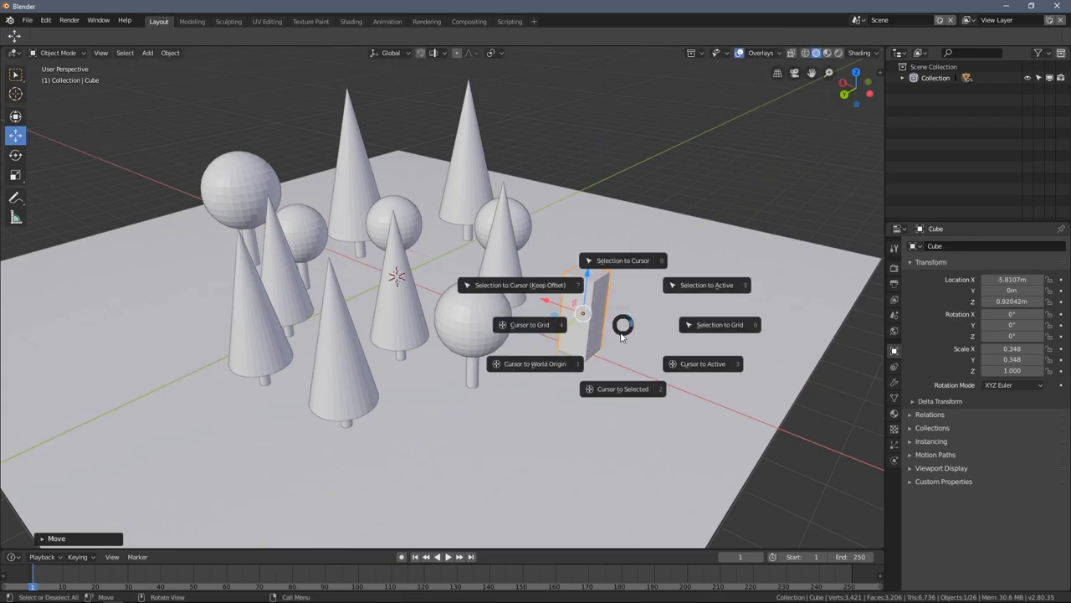
key(Escape)
key(s)
key(shift+z)
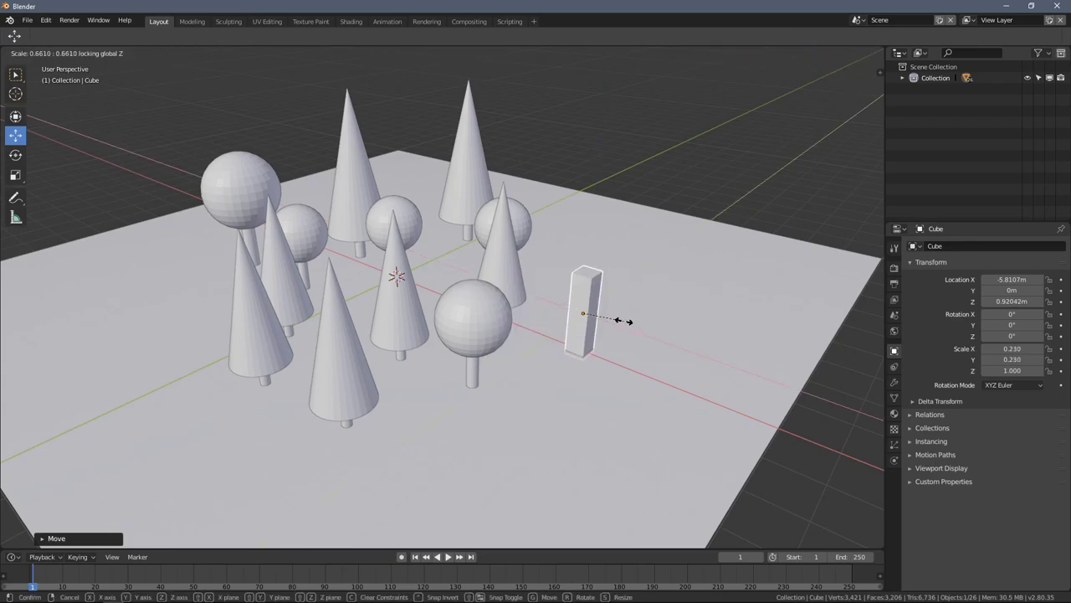
click(627, 321)
middle_drag(577, 311, 411, 358)
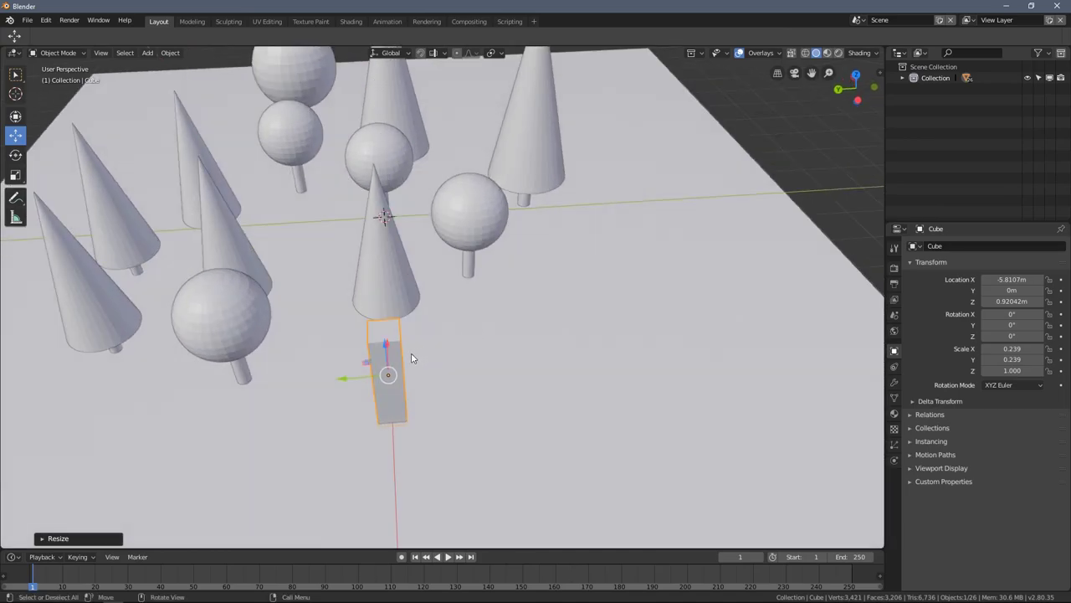
Copy the pillar along Y, then copy the posts along X to form two pairs
key(shift+d)
key(y)
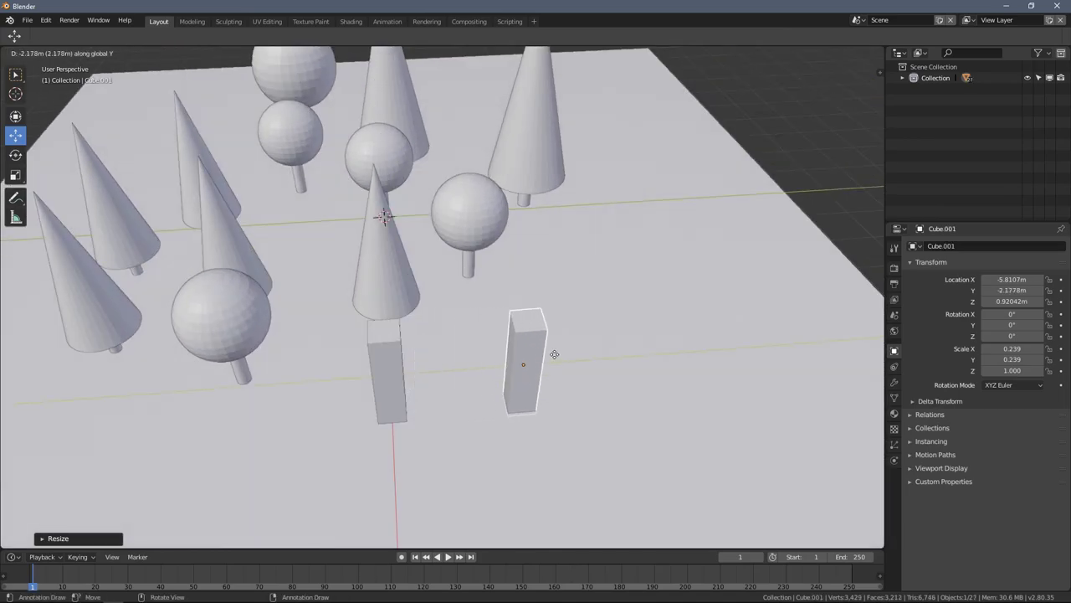
click(556, 354)
middle_drag(556, 355, 537, 313)
key(shift+d)
key(x)
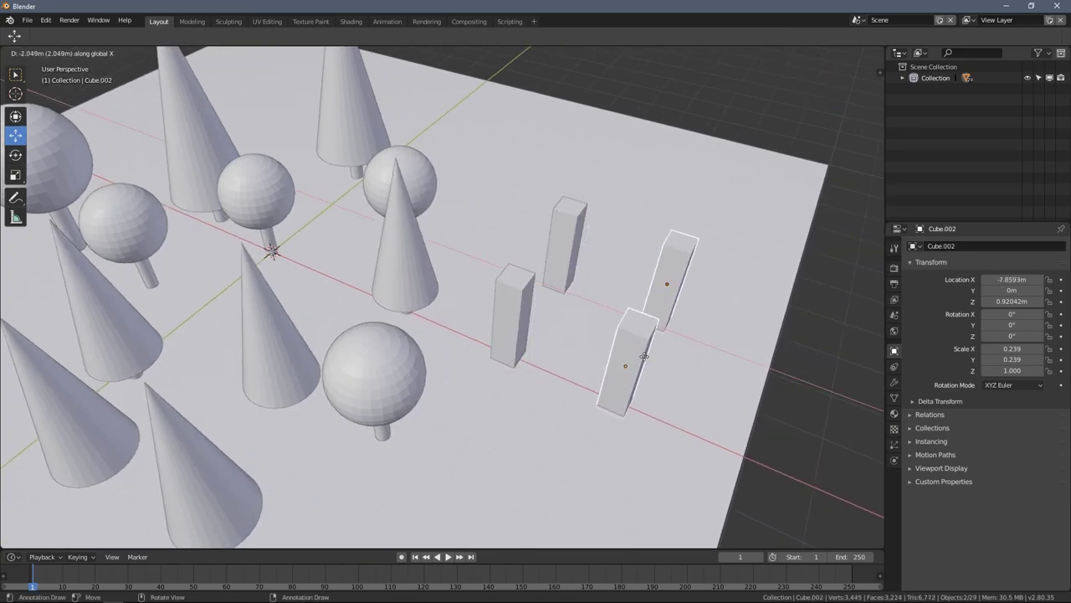
click(649, 345)
middle_drag(649, 345, 588, 338)
Duplicate a front post and rotate the copy 90° around X to lie flat
click(486, 321)
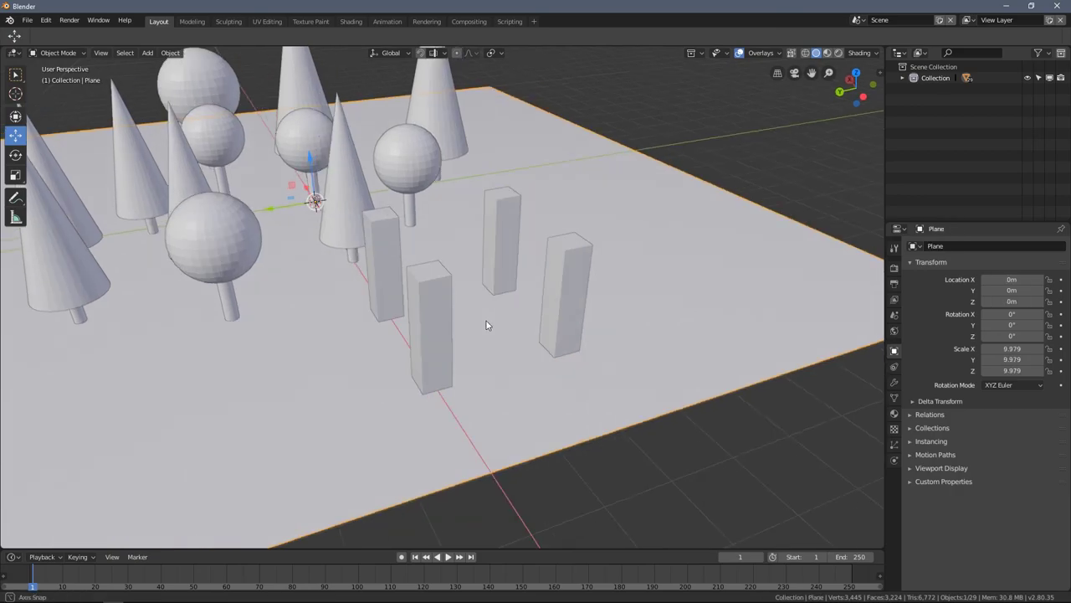
click(430, 292)
middle_drag(431, 292, 543, 329)
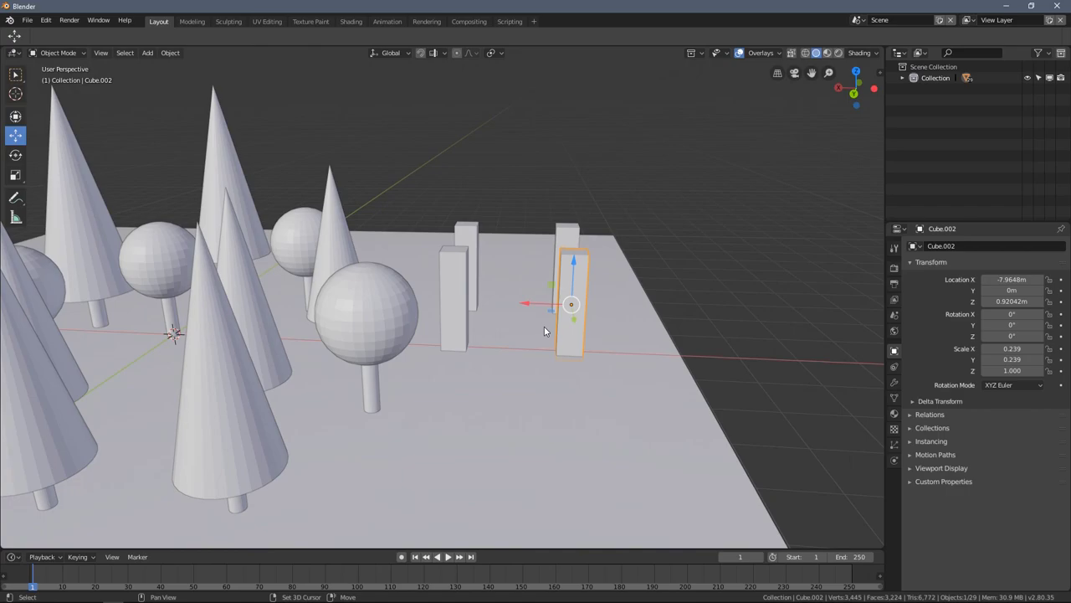
key(shift+d)
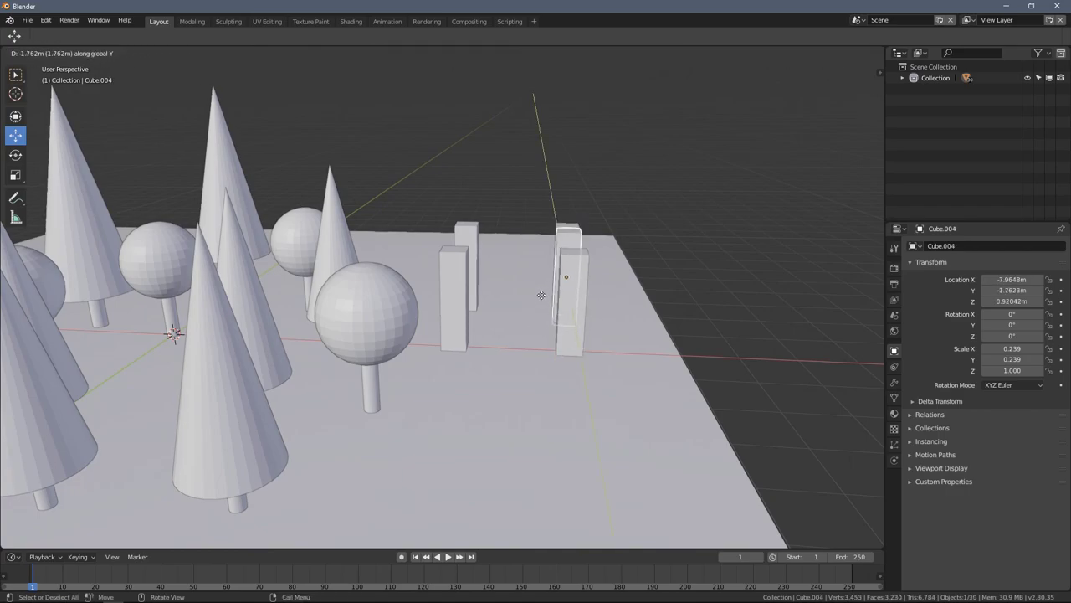
click(553, 312)
middle_drag(553, 312, 482, 309)
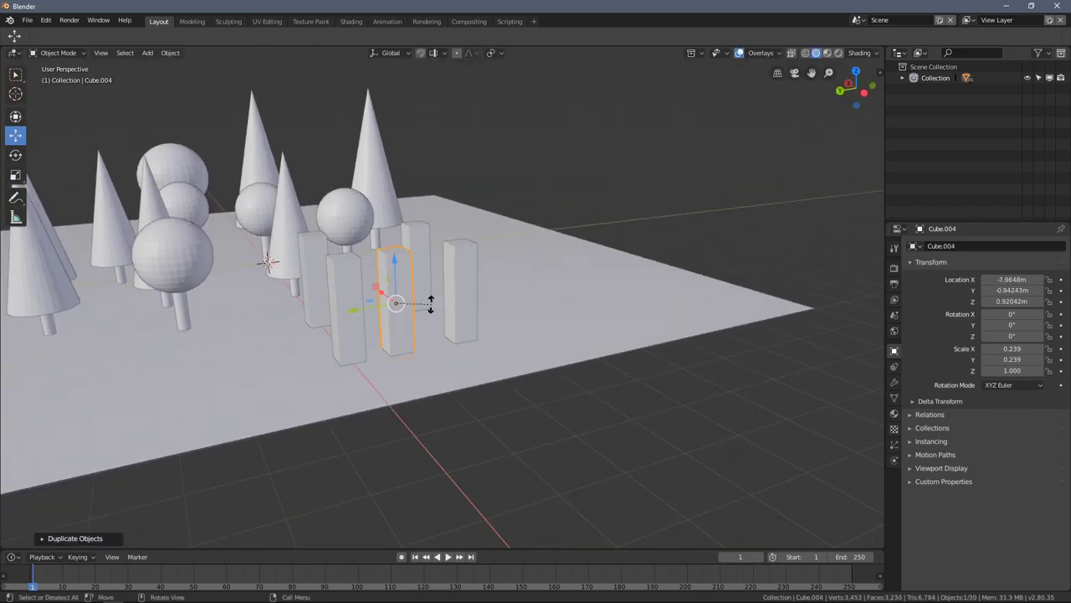
key(r)
key(x)
key(Return)
Set the flat beam on the post tops and stretch it along Y to 1.383
scroll(424, 307, up, 5)
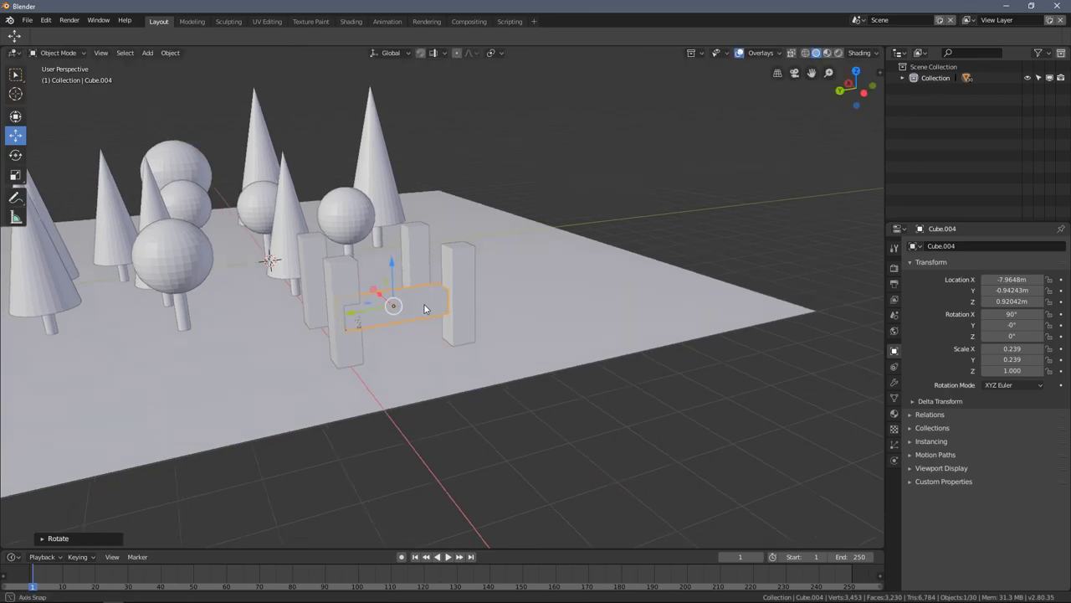
drag(350, 333, 400, 146)
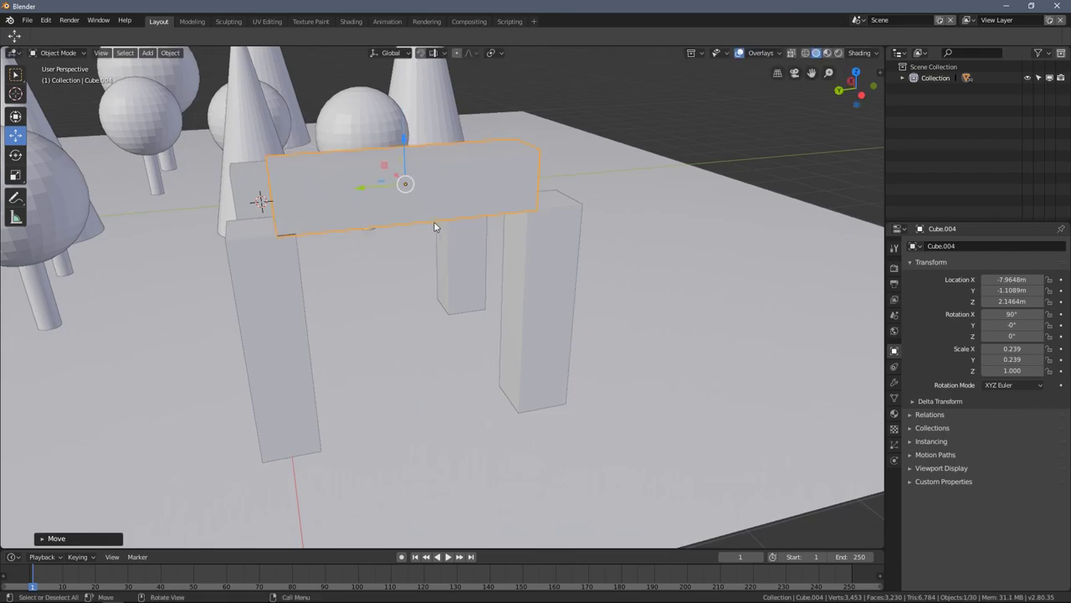
key(s)
key(y)
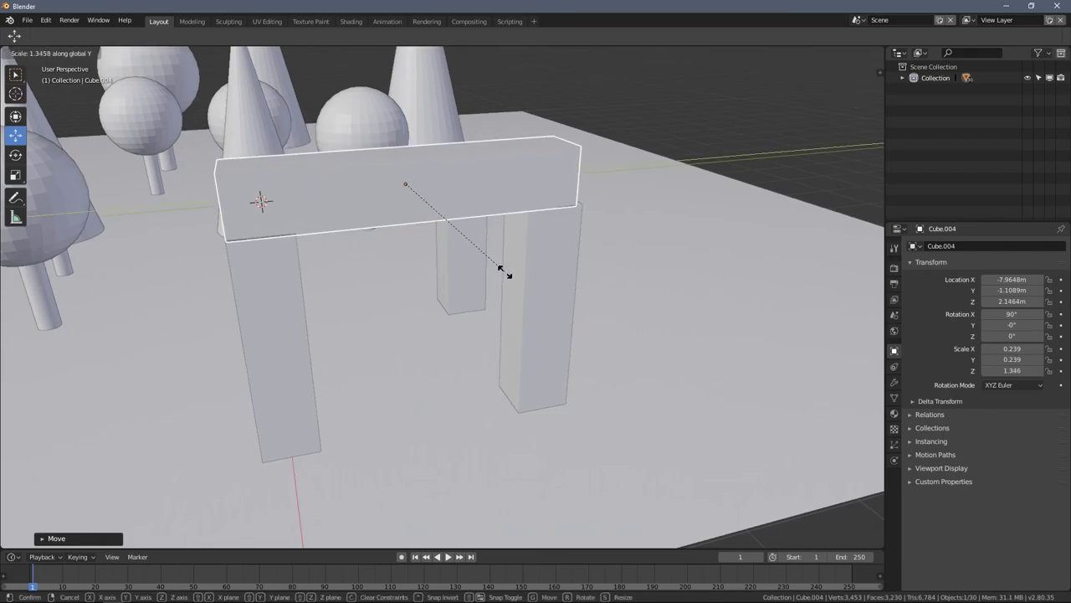
click(509, 273)
drag(365, 191, 387, 187)
drag(406, 151, 405, 145)
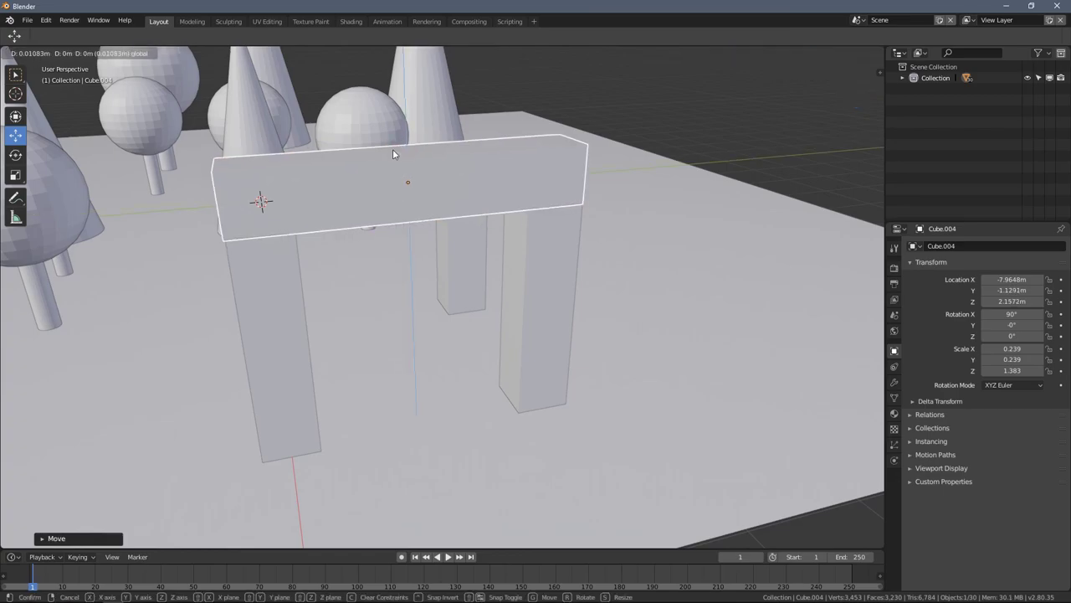
key(Escape)
middle_drag(392, 149, 595, 234)
Copy the crossbeam along X onto the second pair of posts
key(shift+d)
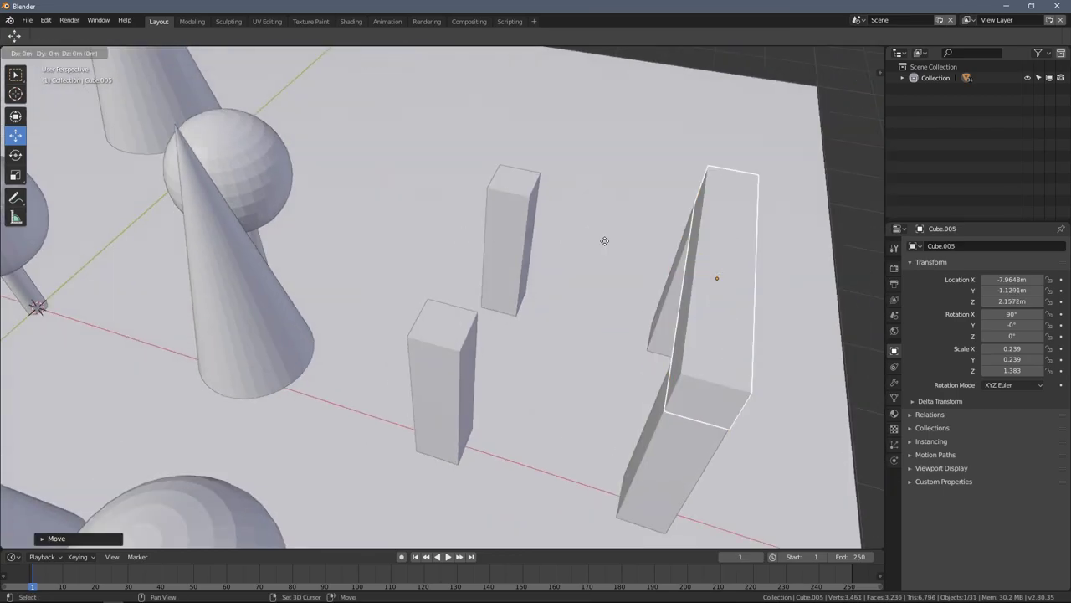
key(x)
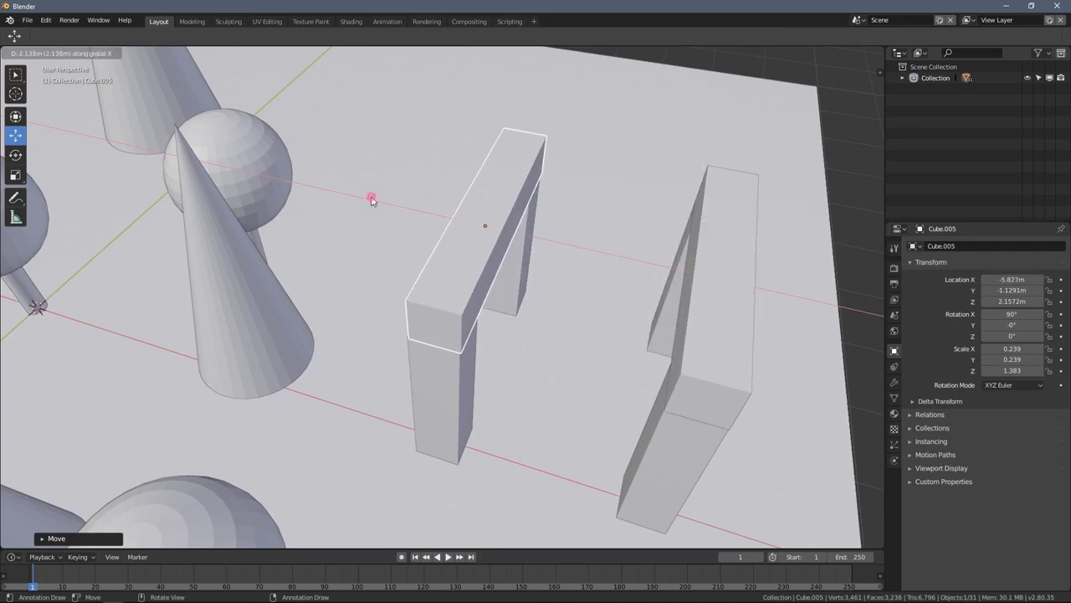
click(371, 199)
scroll(371, 199, down, 5)
middle_drag(372, 199, 419, 309)
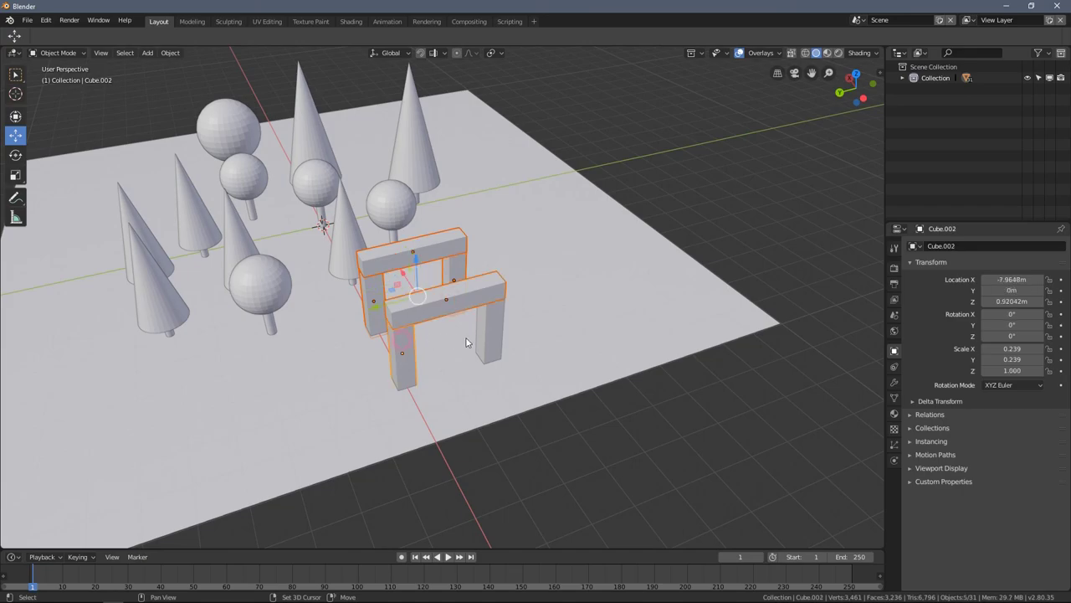
Move both block arches to the far side of the ground plane
middle_drag(493, 332, 578, 355)
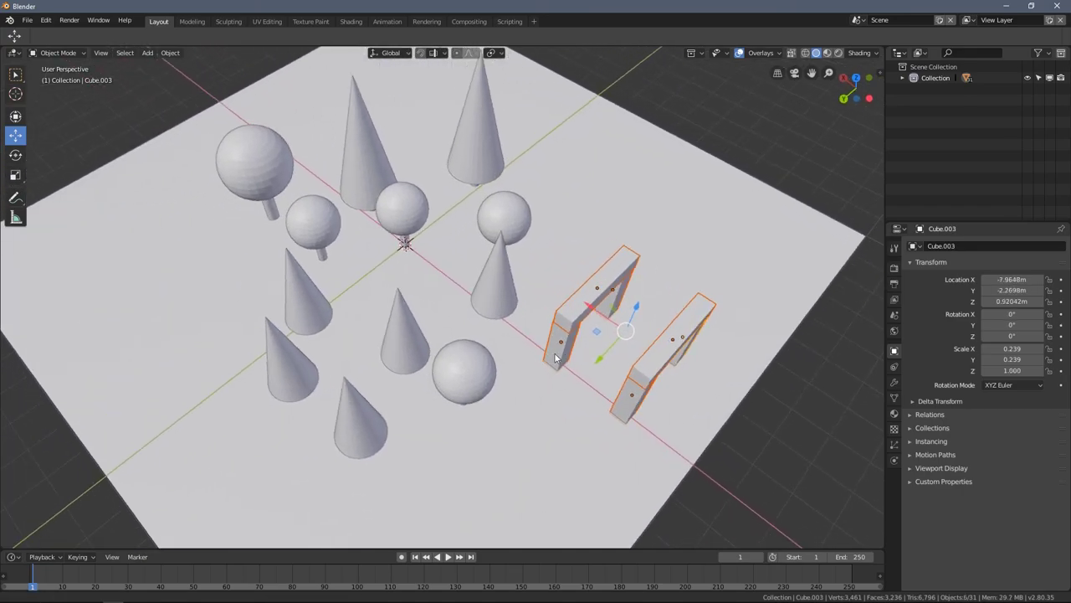
key(shift+d)
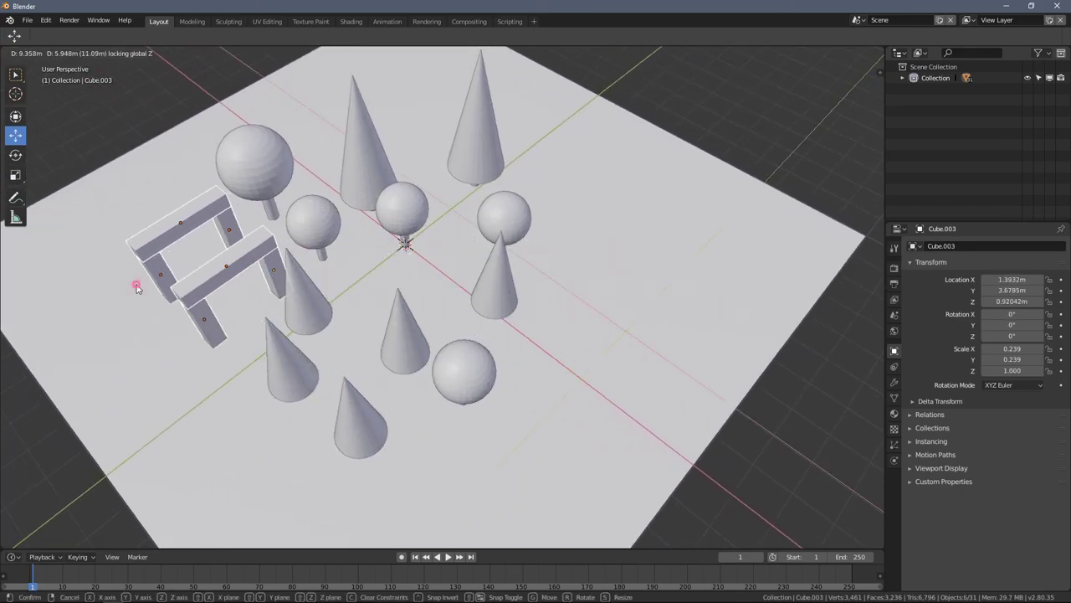
click(136, 287)
middle_drag(137, 287, 356, 274)
Copy one arch and place the third gateway at the front of the forest
scroll(510, 234, up, 3)
scroll(401, 327, down, 5)
scroll(416, 292, up, 4)
scroll(416, 291, down, 1)
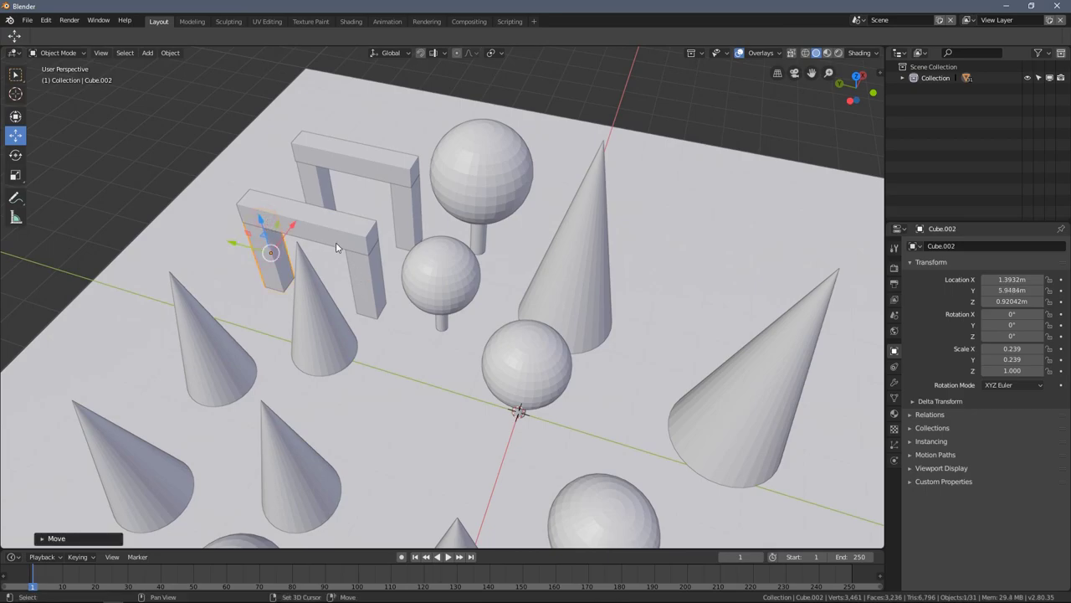
scroll(369, 281, down, 4)
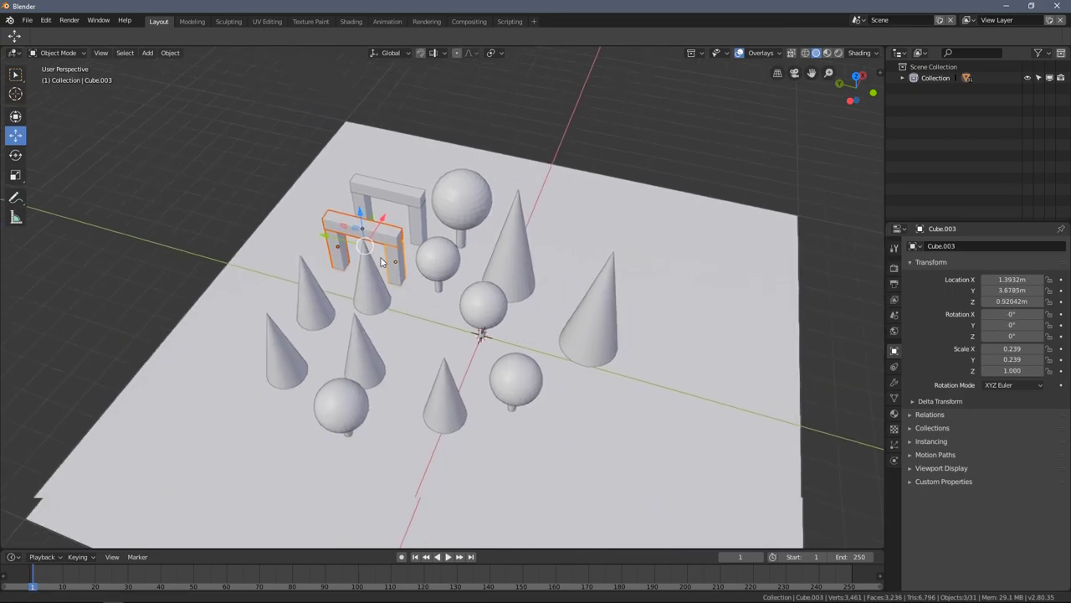
key(shift+d)
click(545, 453)
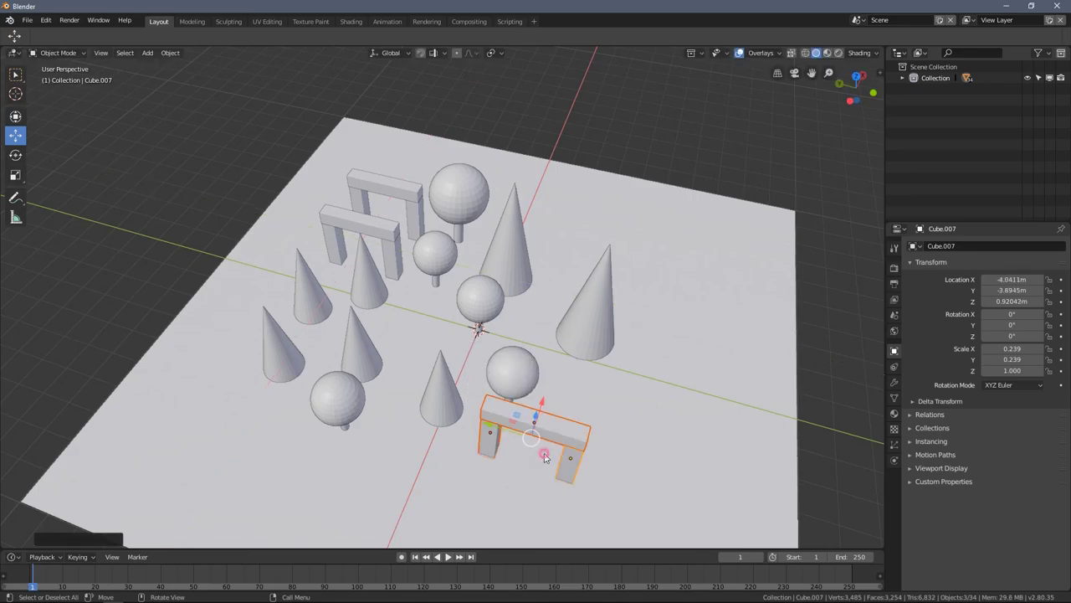
middle_drag(544, 453, 436, 360)
Copy a lollipop tree and place it near the front arch
key(shift+d)
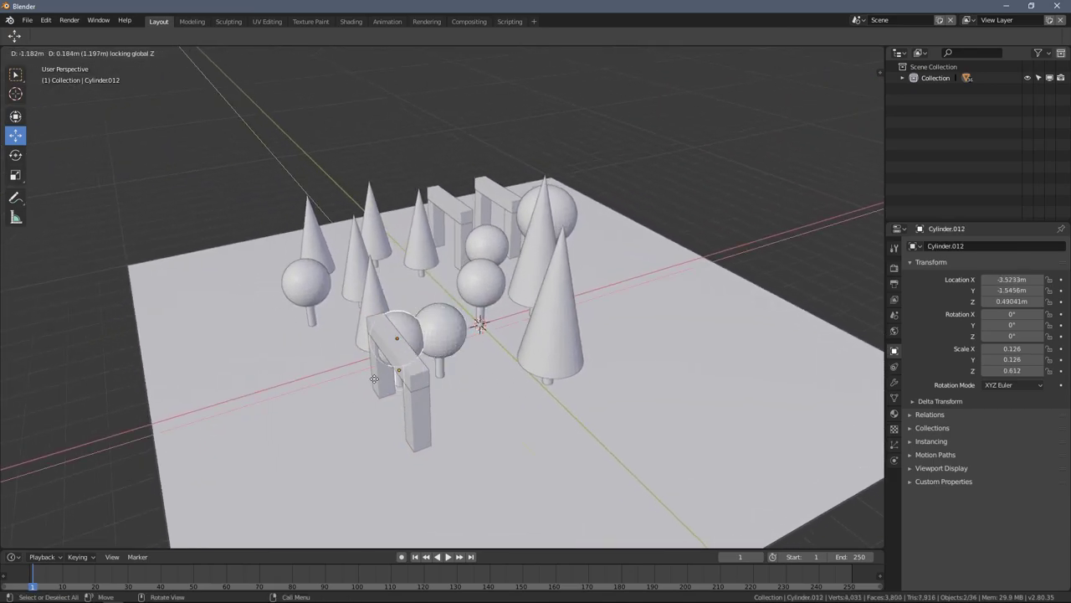
click(321, 433)
middle_drag(321, 433, 426, 403)
Place the second lollipop tree copy at the front and bring up the Add menu
click(552, 447)
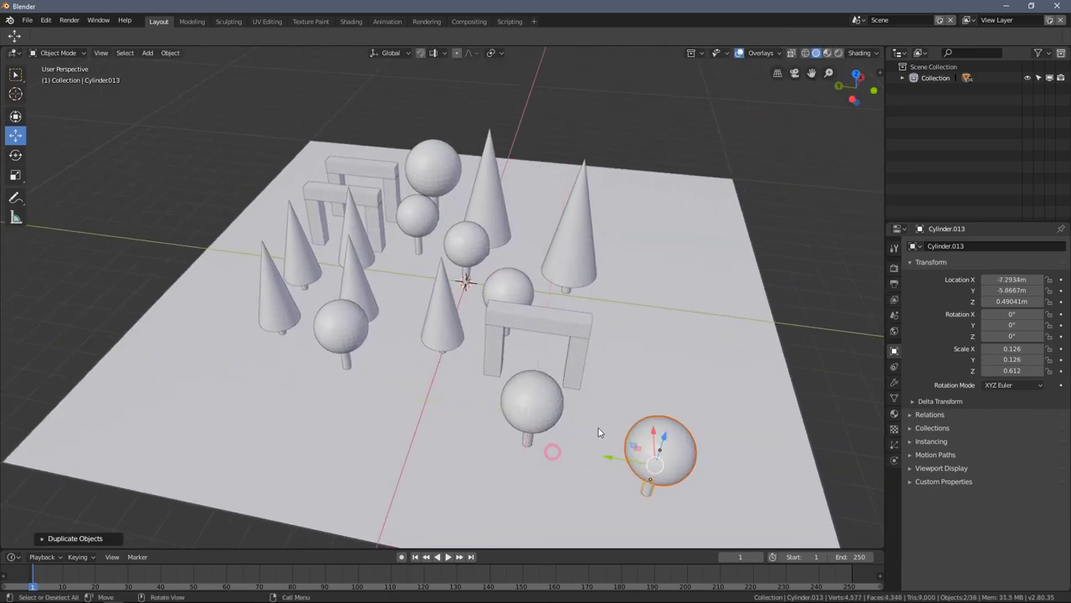
middle_drag(552, 448, 385, 177)
middle_drag(491, 264, 402, 234)
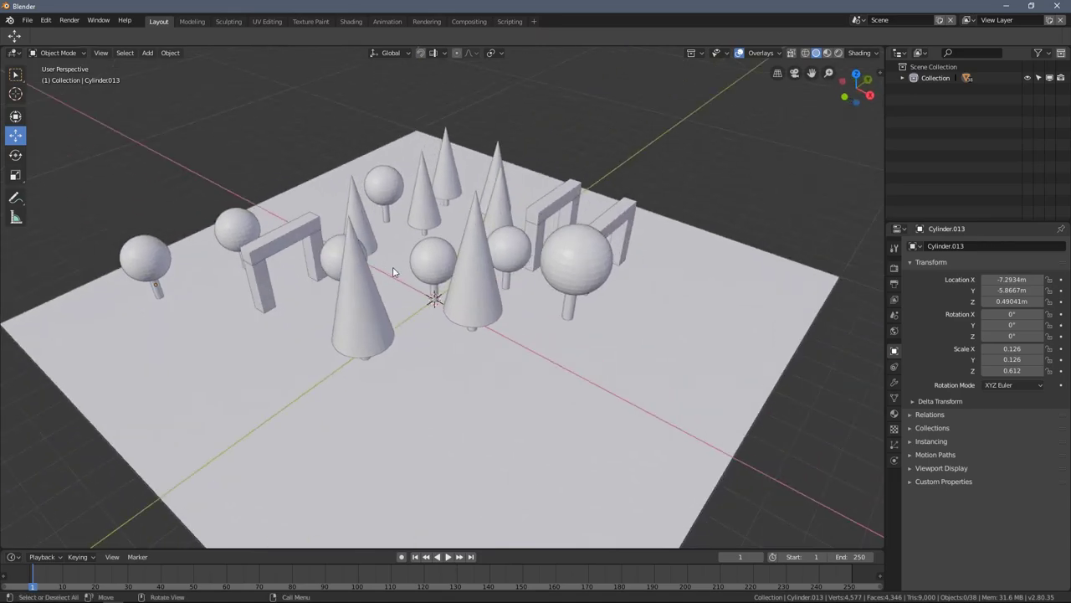
scroll(402, 234, down, 4)
scroll(370, 222, up, 5)
middle_drag(515, 241, 485, 279)
middle_drag(379, 231, 303, 241)
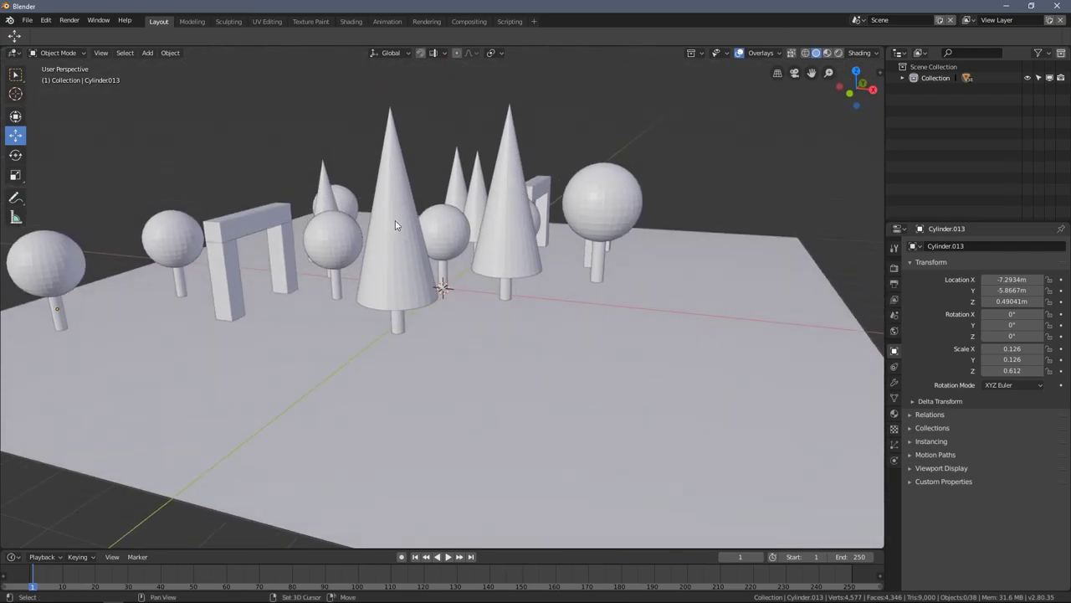
middle_drag(395, 225, 352, 243)
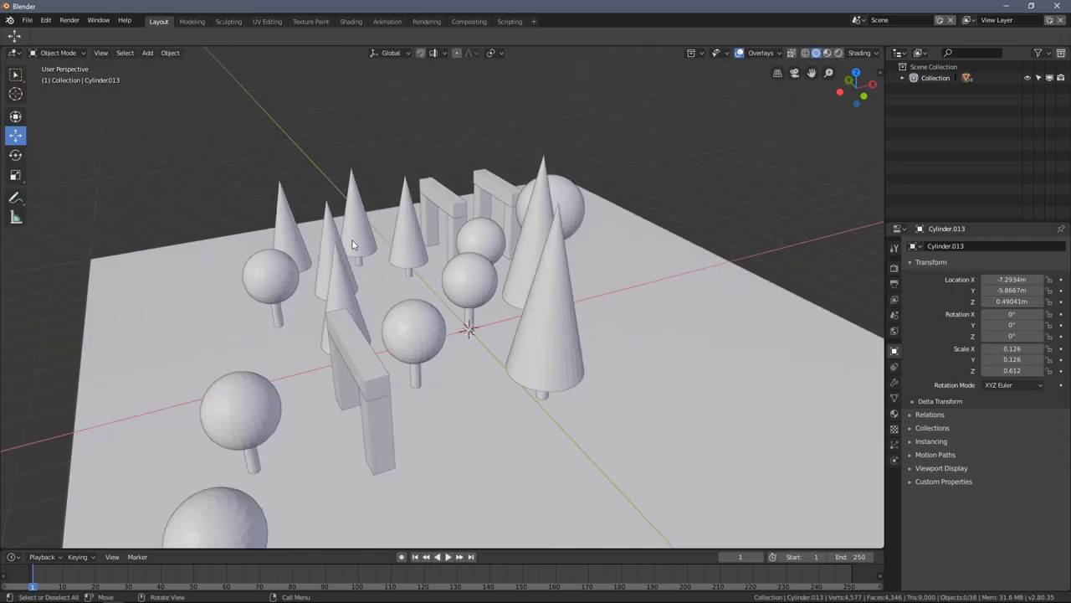
click(147, 52)
Add a Suzanne monkey head and move it toward the front along Y and Z
mouse_move(163, 71)
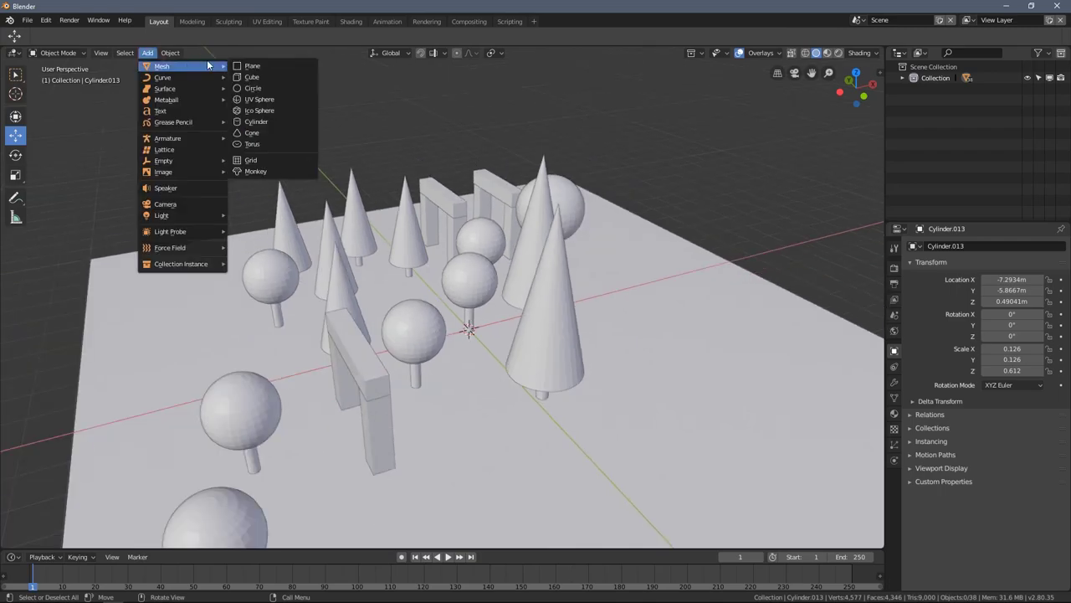
click(256, 171)
drag(470, 293, 586, 335)
middle_drag(415, 269, 316, 301)
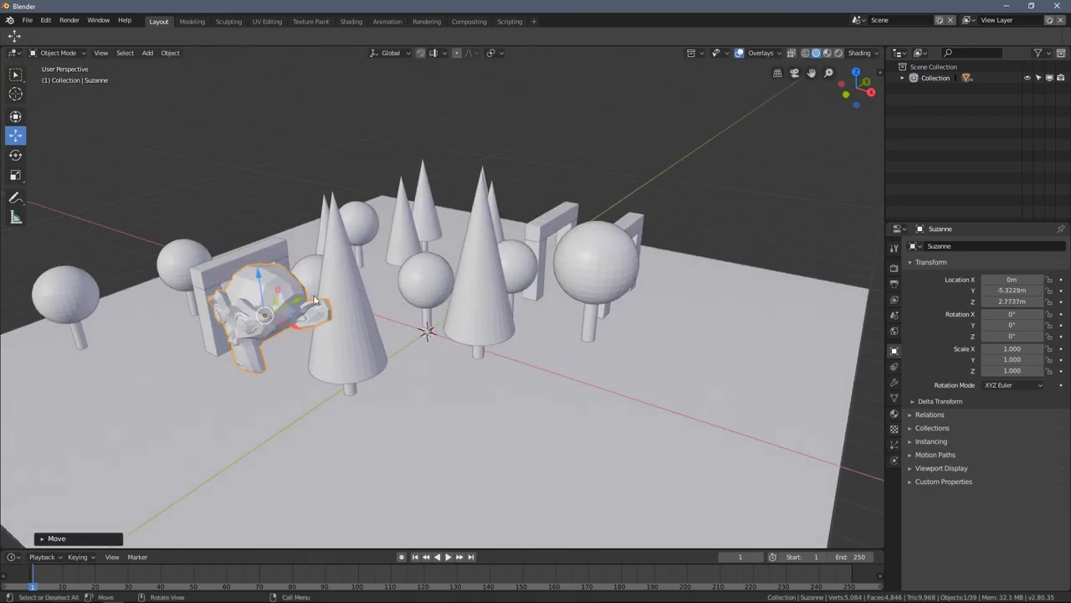
drag(256, 275, 256, 317)
middle_drag(256, 316, 418, 318)
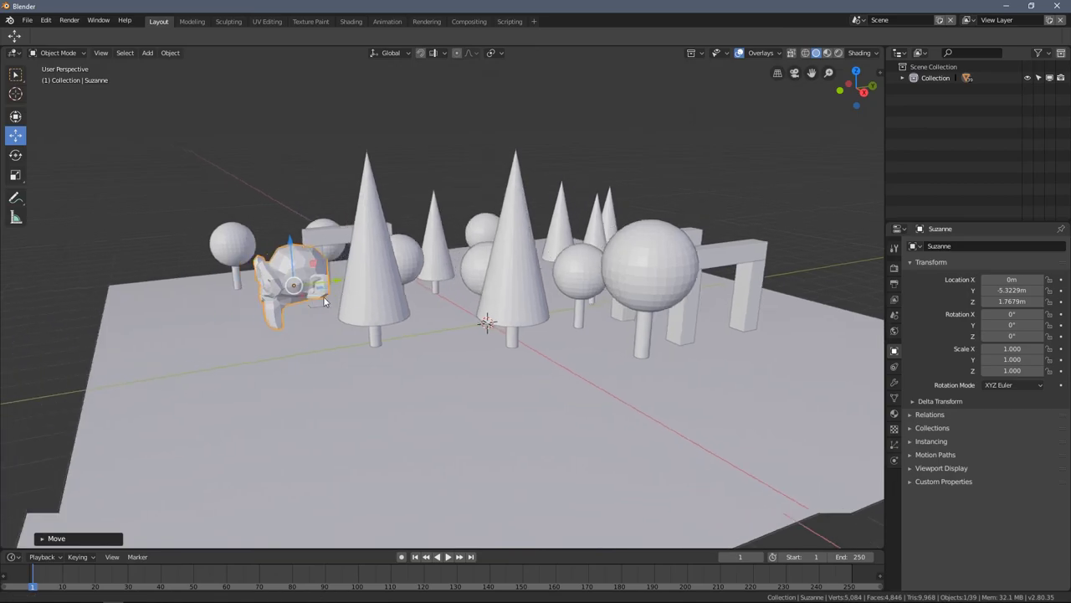
scroll(419, 318, up, 3)
Tilt the monkey head -36.6° around X, lower it to the ground, and bring it to Y -6.2477 m
key(r)
key(x)
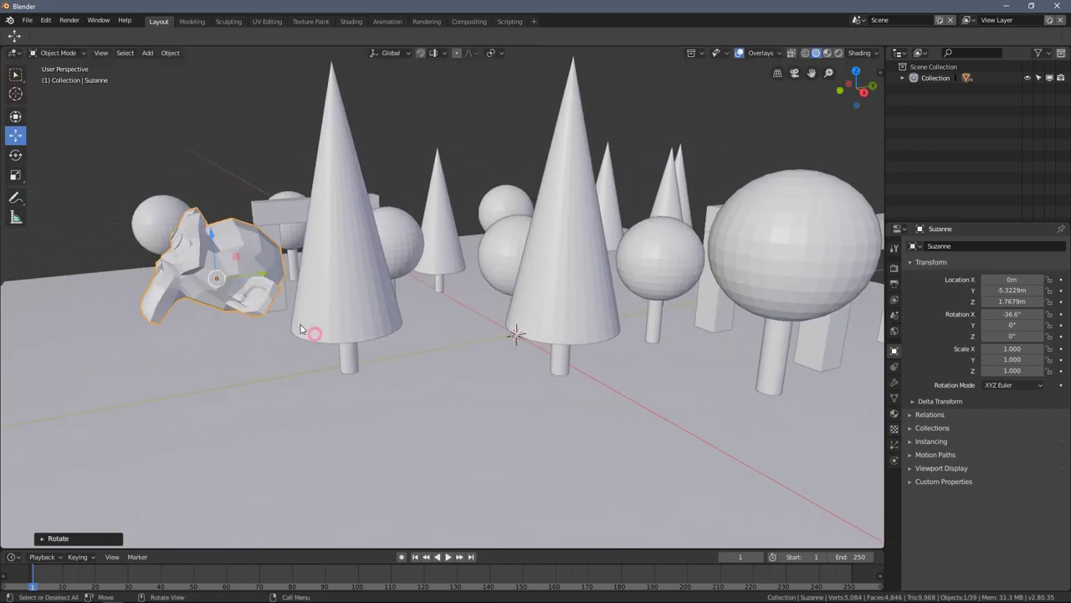
middle_drag(301, 329, 234, 219)
drag(215, 193, 215, 243)
middle_drag(215, 243, 554, 389)
drag(541, 352, 284, 385)
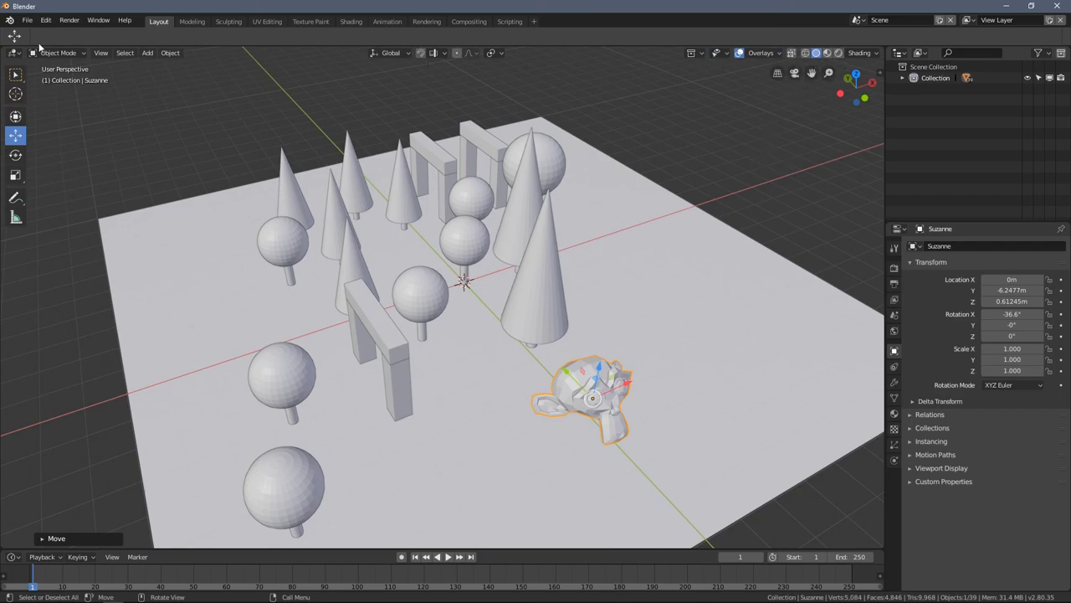
middle_drag(67, 101, 215, 189)
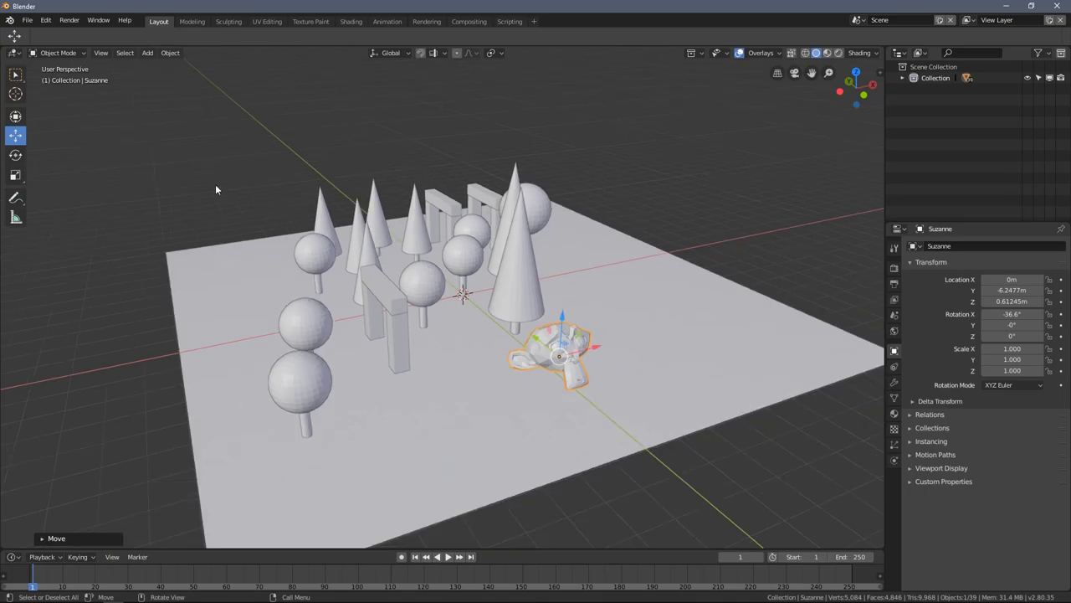